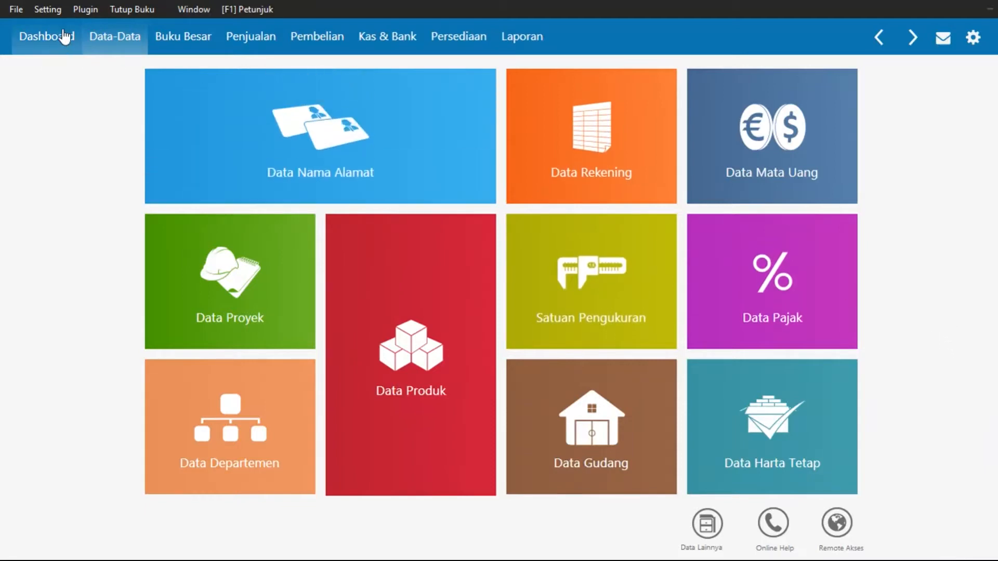
- Open the opening inventory balance list (Saldo Awal Persediaan) and start a new entry
{"action": "left_click", "coordinate": [46, 10]}
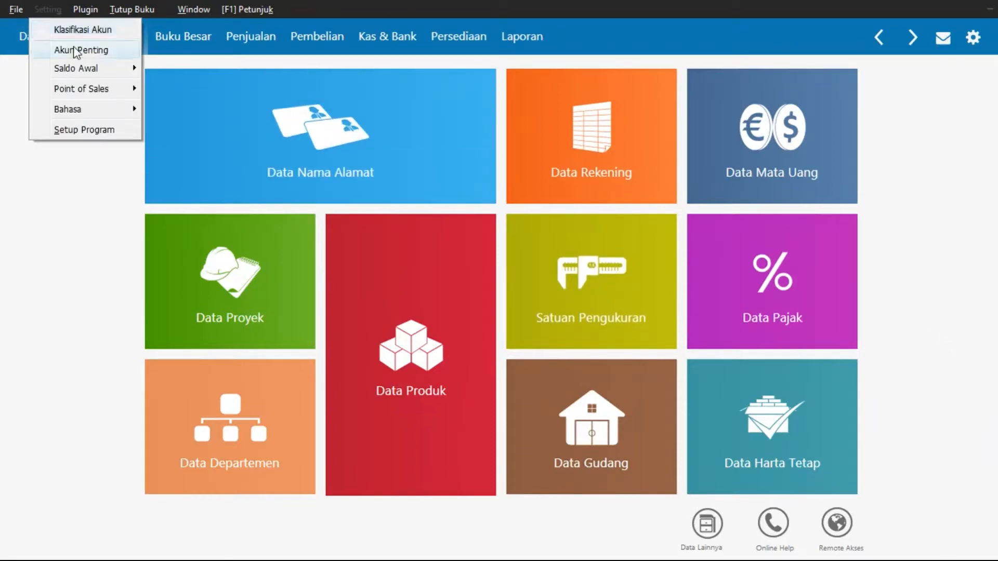
{"action": "mouse_move", "coordinate": [78, 72]}
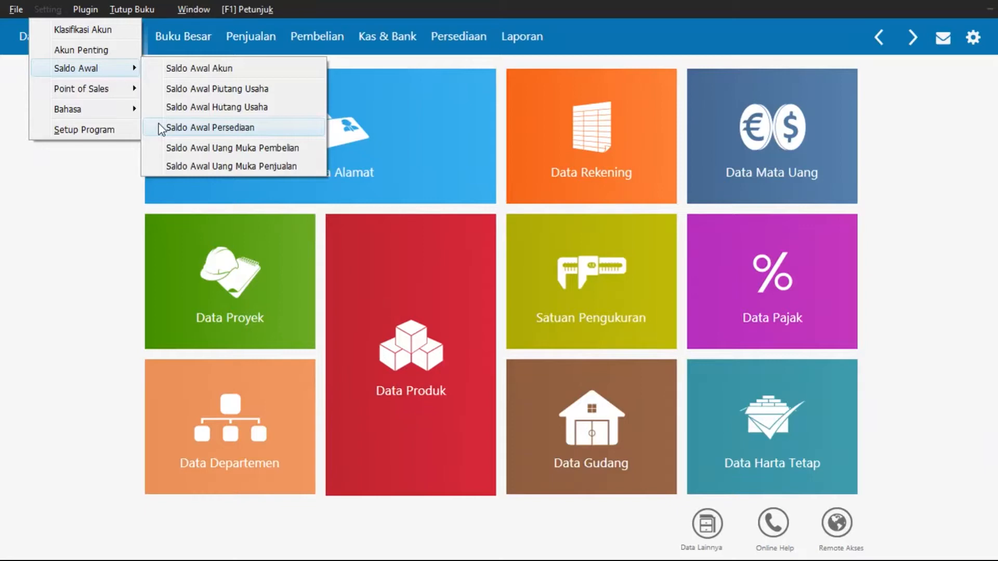
{"action": "left_click", "coordinate": [189, 129]}
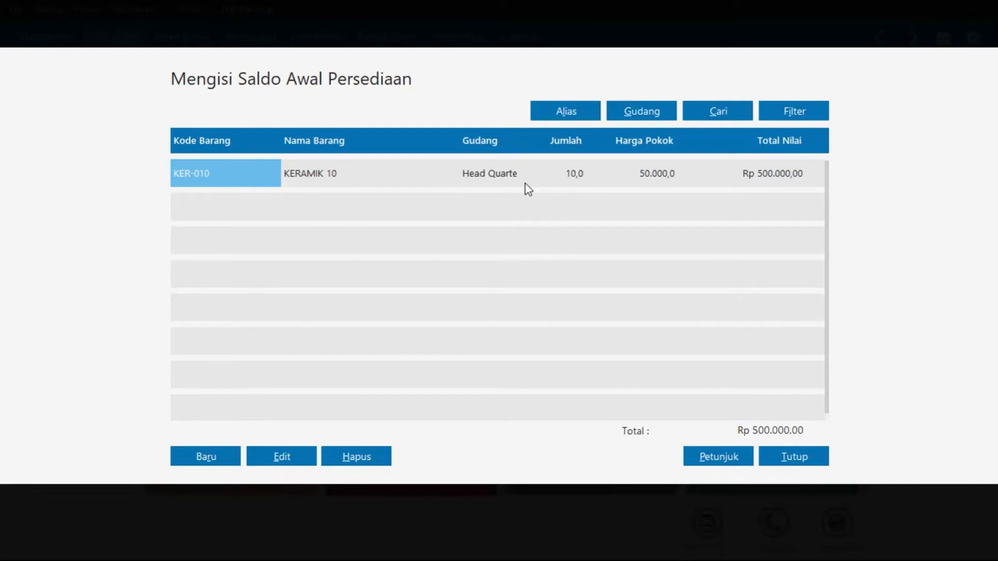
{"action": "left_click", "coordinate": [223, 450]}
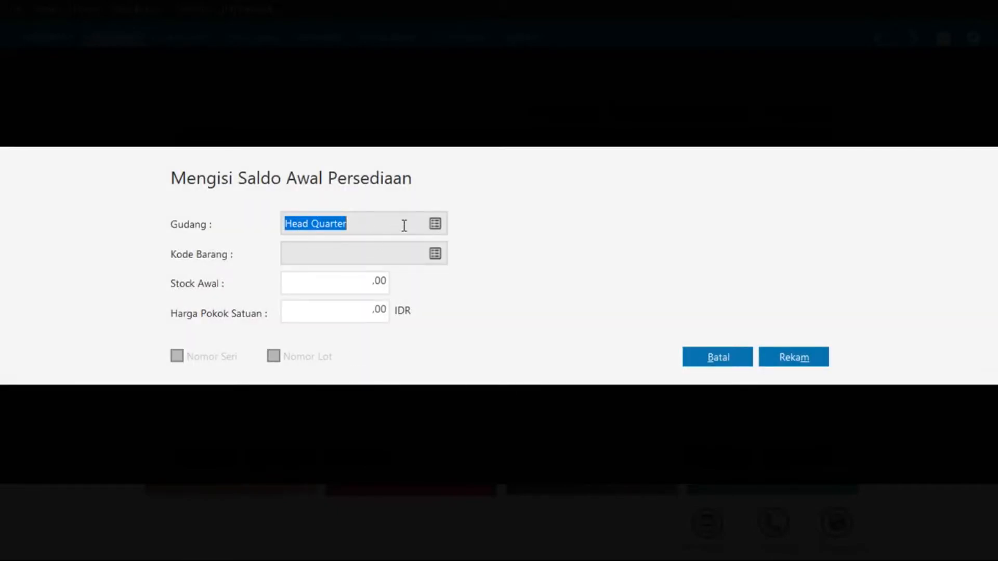
- Choose CAT-008 (CAT 8) from the inventory list as the item for the new opening balance entry
{"action": "left_click", "coordinate": [436, 255]}
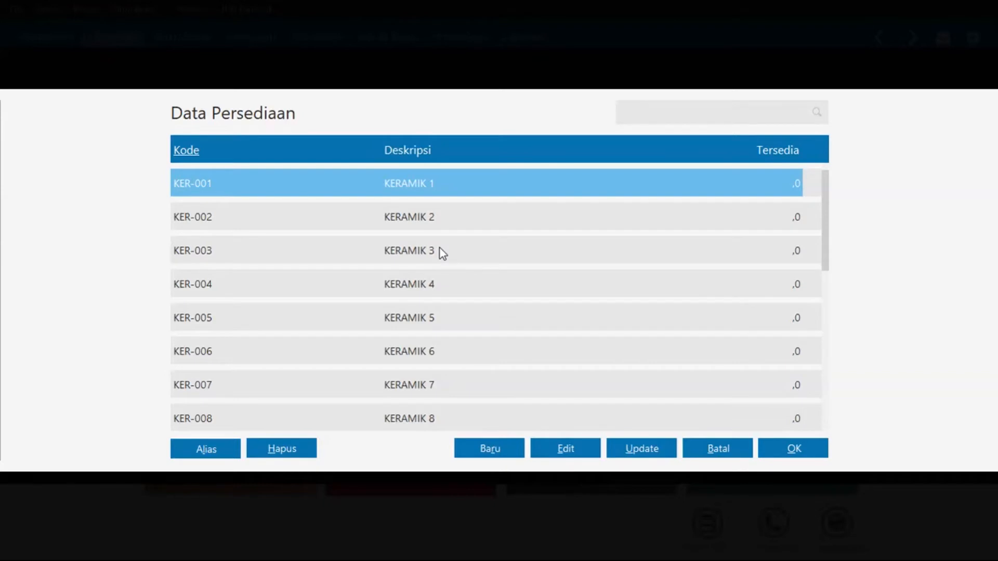
{"action": "left_click", "coordinate": [440, 249]}
{"action": "key", "text": "Down"}
{"action": "key", "text": "Down"}
{"action": "key", "text": "Down"}
{"action": "key", "text": "Down"}
{"action": "key", "text": "Down"}
{"action": "key", "text": "Down"}
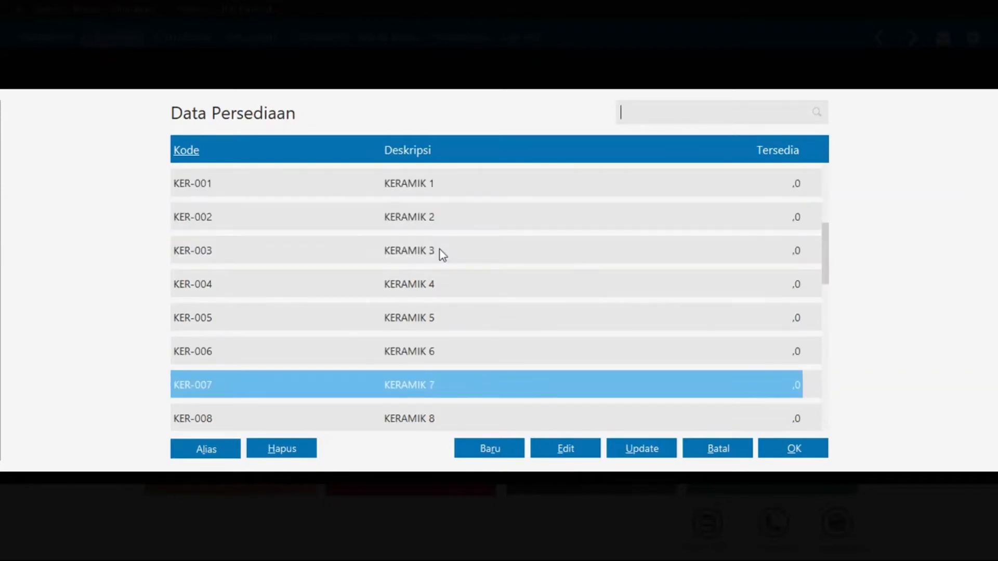
{"action": "key", "text": "Down"}
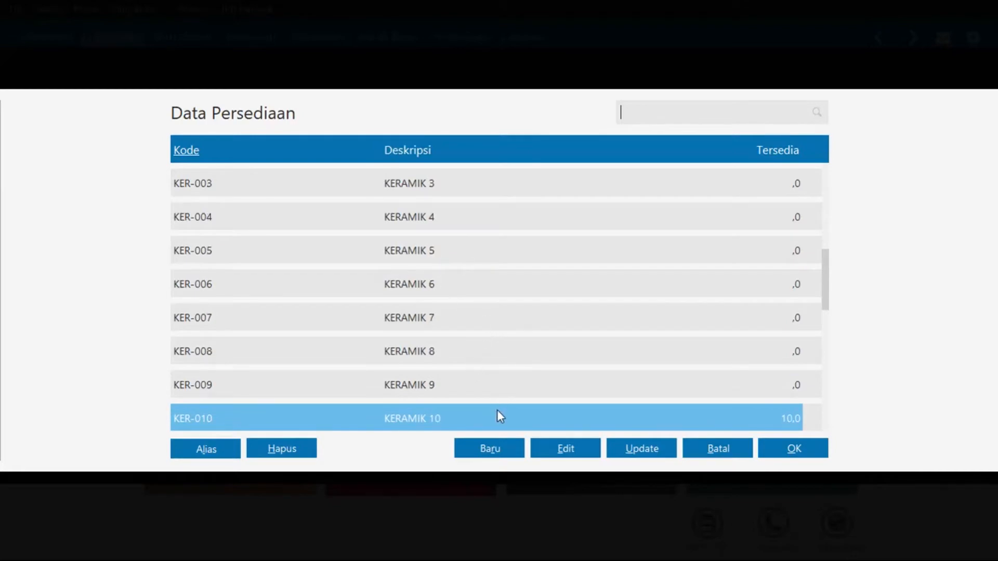
{"action": "key", "text": "Page_Up"}
{"action": "key", "text": "Down"}
{"action": "key", "text": "Down"}
{"action": "key", "text": "Down"}
{"action": "key", "text": "Down"}
{"action": "key", "text": "Down"}
{"action": "key", "text": "Down"}
{"action": "key", "text": "Down"}
{"action": "key", "text": "Down"}
{"action": "key", "text": "Down"}
{"action": "key", "text": "Down"}
{"action": "left_click", "coordinate": [491, 353]}
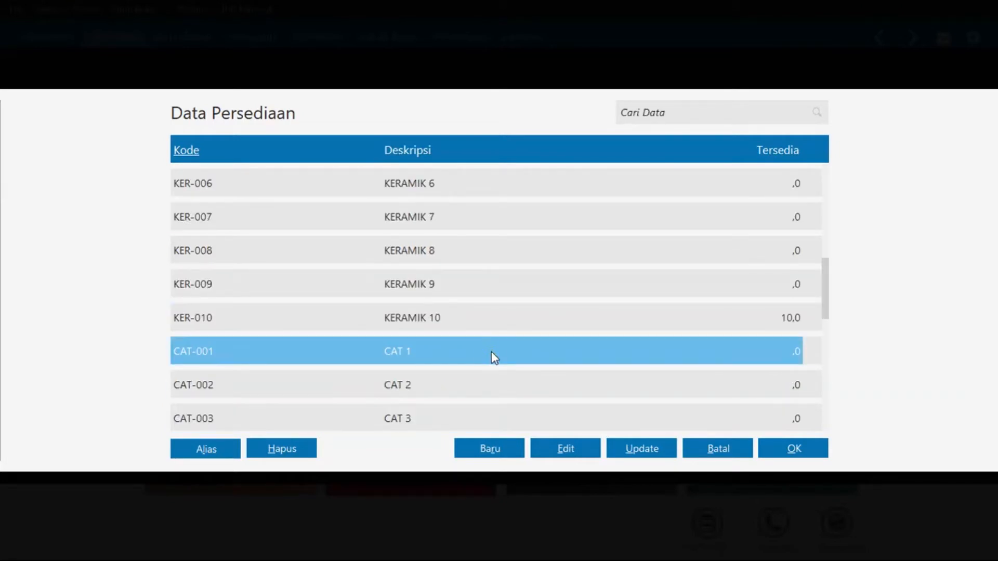
{"action": "key", "text": "Down"}
{"action": "key", "text": "Down"}
{"action": "key", "text": "Down"}
{"action": "key", "text": "Down"}
{"action": "key", "text": "Down"}
{"action": "key", "text": "Down"}
{"action": "key", "text": "Down"}
{"action": "key", "text": "Down"}
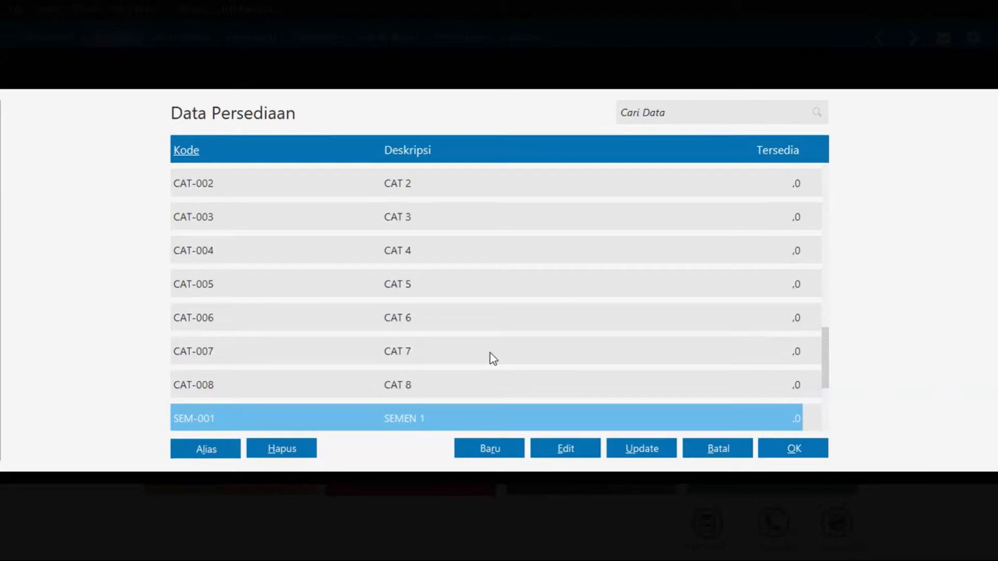
{"action": "left_click", "coordinate": [504, 383]}
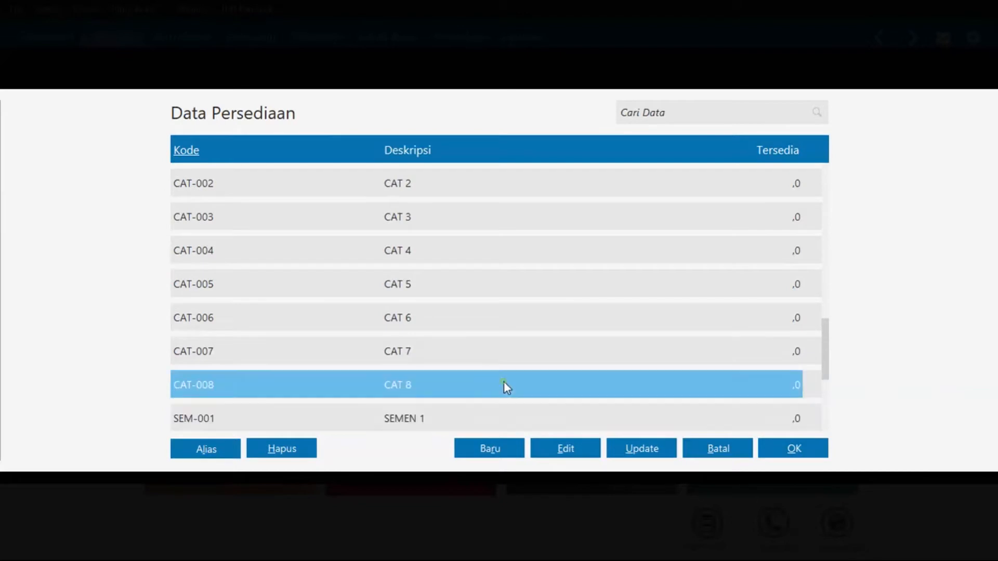
{"action": "left_click", "coordinate": [791, 451]}
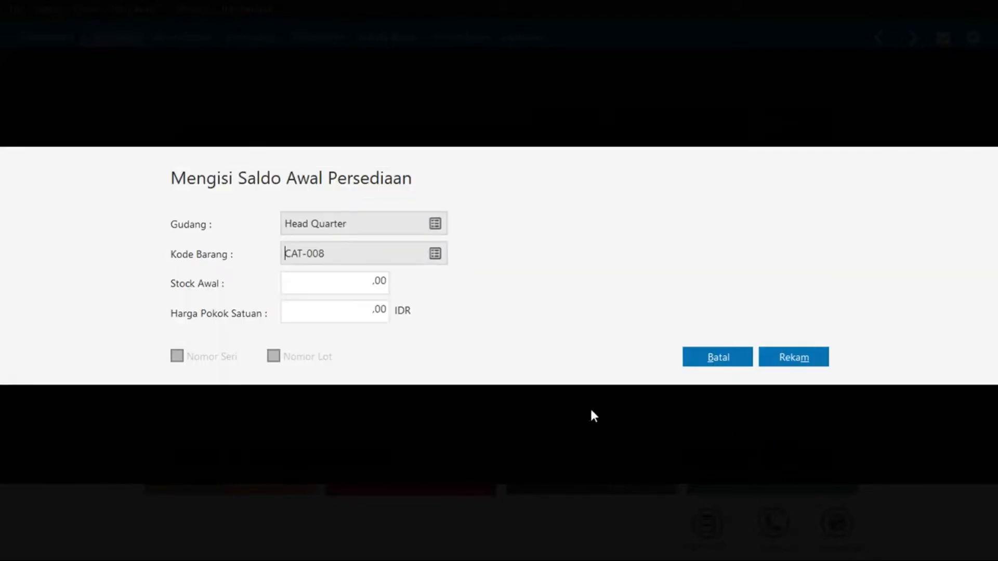
- Set the opening stock to 10 and the unit cost to 100,000 IDR for CAT-008, and record the entry
{"action": "left_click", "coordinate": [348, 279]}
{"action": "type", "text": "10"}
{"action": "key", "text": "Tab"}
{"action": "type", "text": "100000"}
{"action": "key", "text": "Tab"}
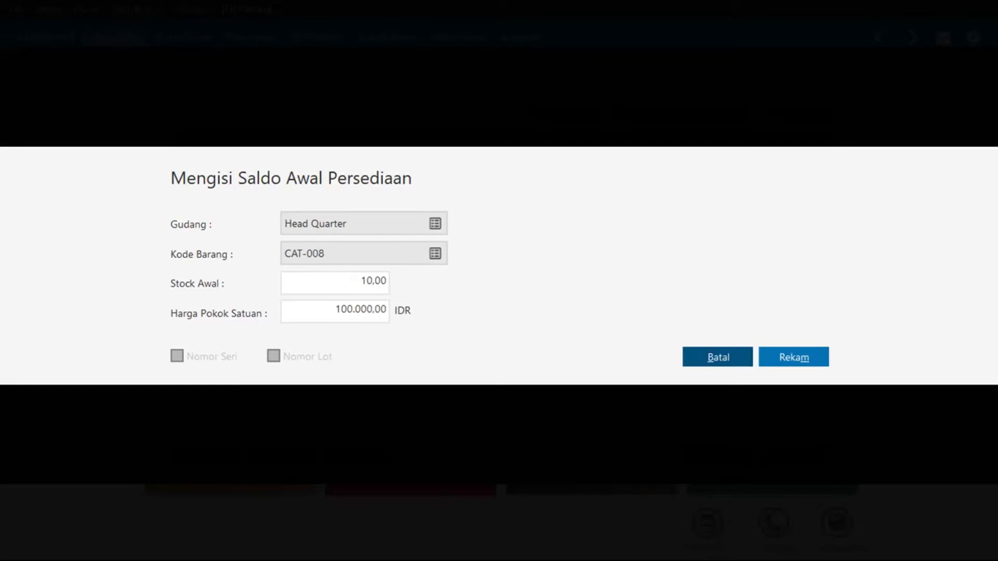
{"action": "left_click", "coordinate": [785, 360]}
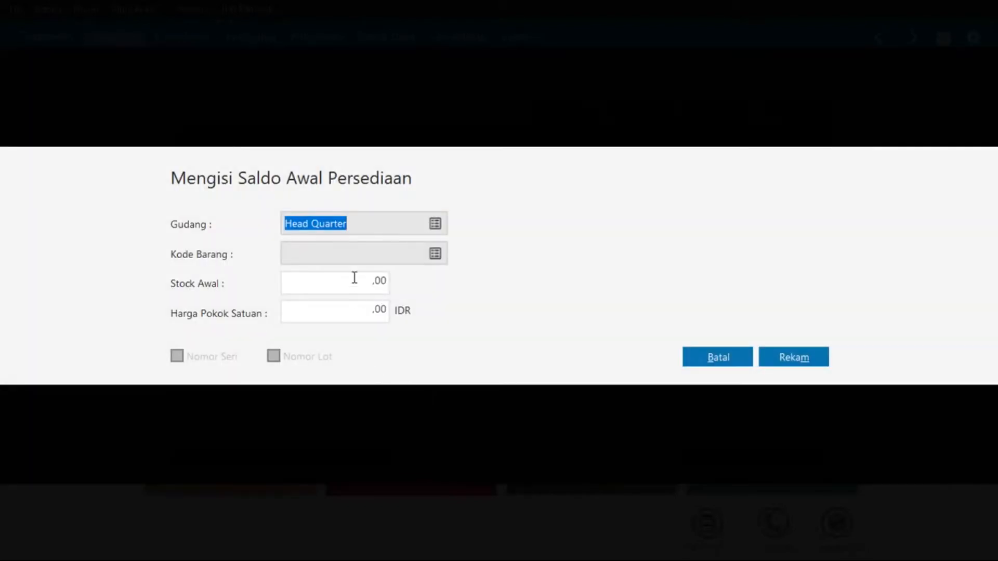
- Choose SEM-005 (SEMEN 5) from the inventory list as the item for the next opening balance entry
{"action": "left_click", "coordinate": [435, 254]}
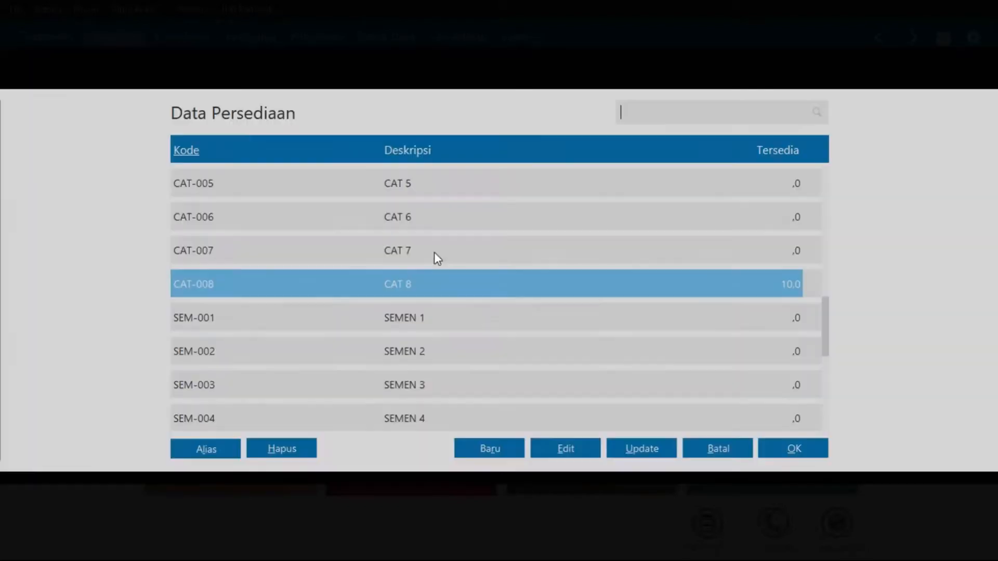
{"action": "key", "text": "Down"}
{"action": "key", "text": "Down"}
{"action": "key", "text": "Down"}
{"action": "key", "text": "Down"}
{"action": "key", "text": "Down"}
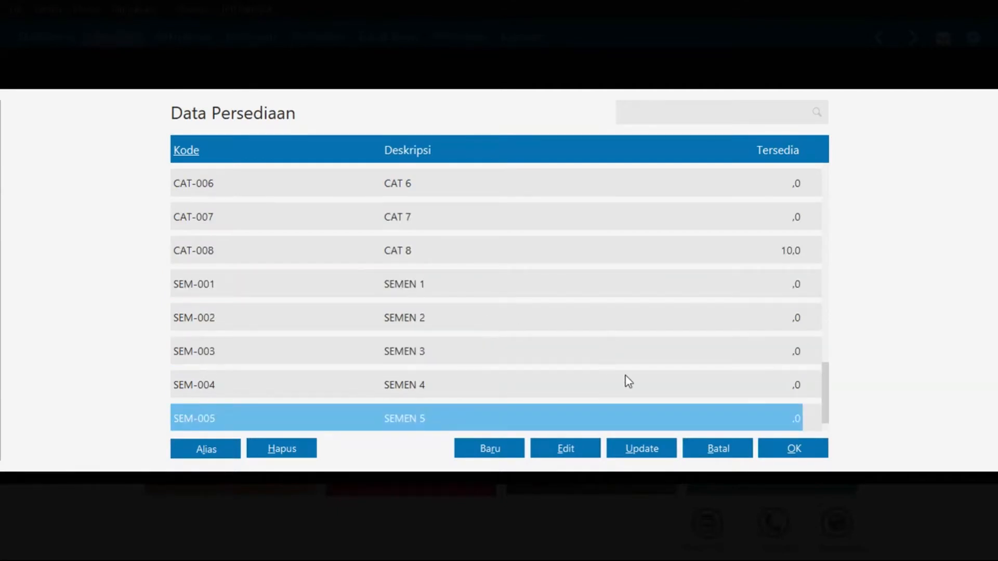
{"action": "left_click", "coordinate": [791, 449]}
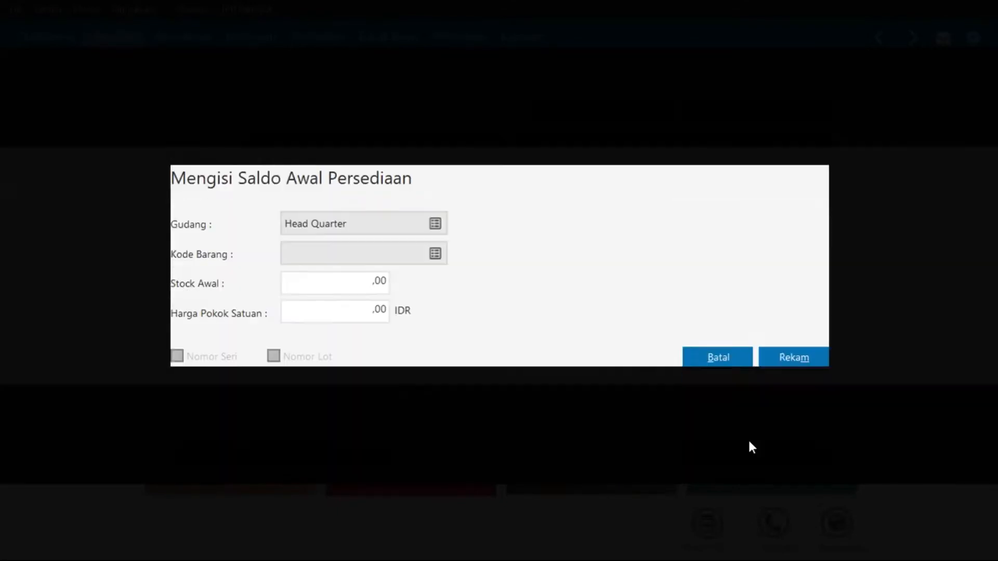
- Set the opening stock to 10 and the unit cost to 50,000 IDR for SEM-005, and record the entry
{"action": "left_click", "coordinate": [348, 278]}
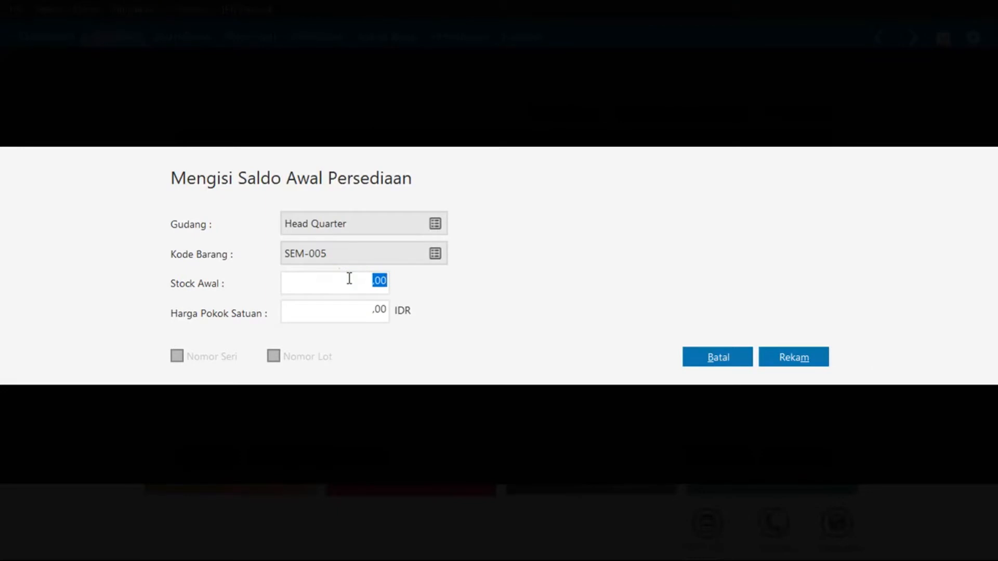
{"action": "type", "text": "10"}
{"action": "key", "text": "Tab"}
{"action": "type", "text": "50000"}
{"action": "left_click", "coordinate": [802, 359]}
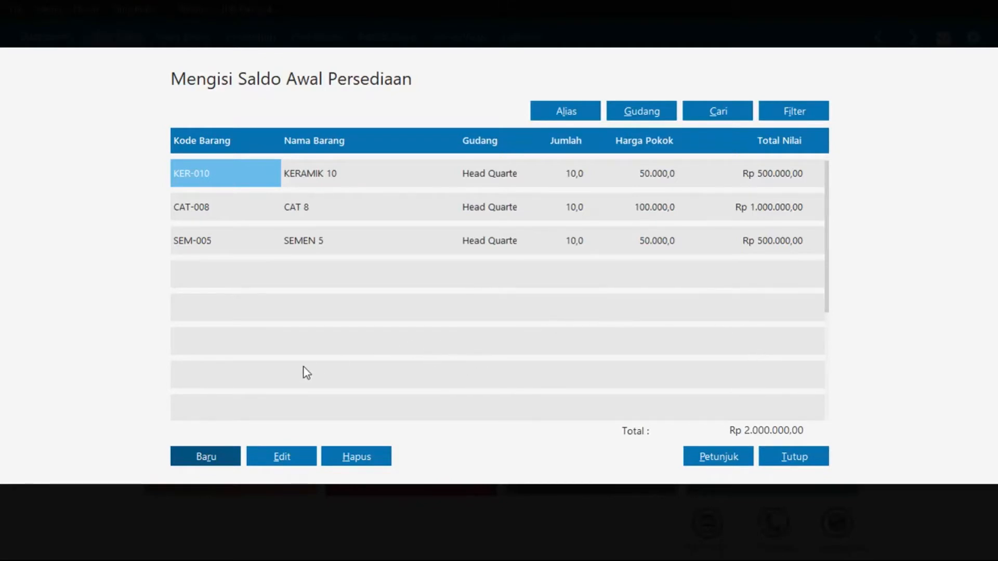
- In a new opening balance entry, start creating an inventory item with code CAT-9 and description CAT 9
{"action": "left_click", "coordinate": [213, 456]}
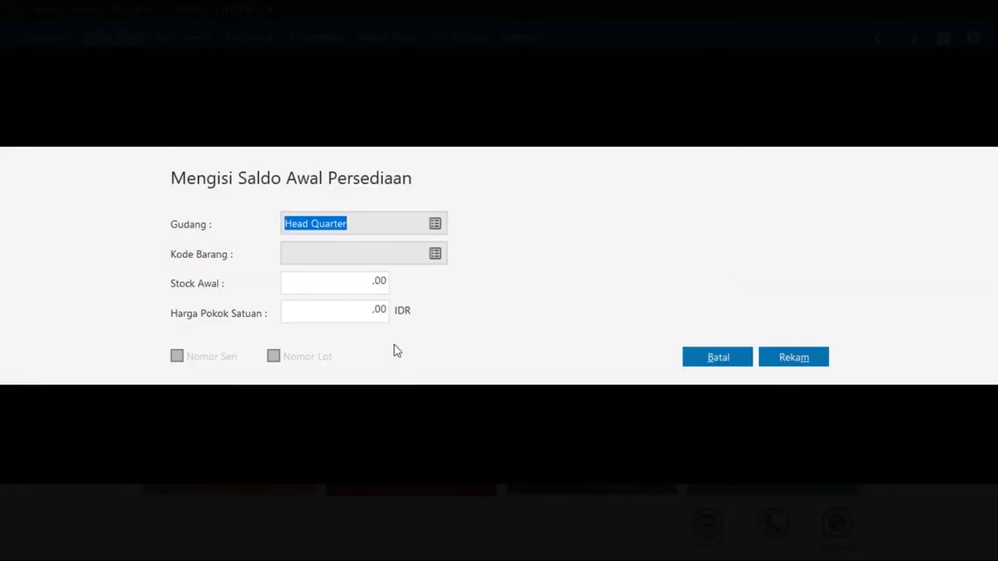
{"action": "left_click", "coordinate": [436, 254]}
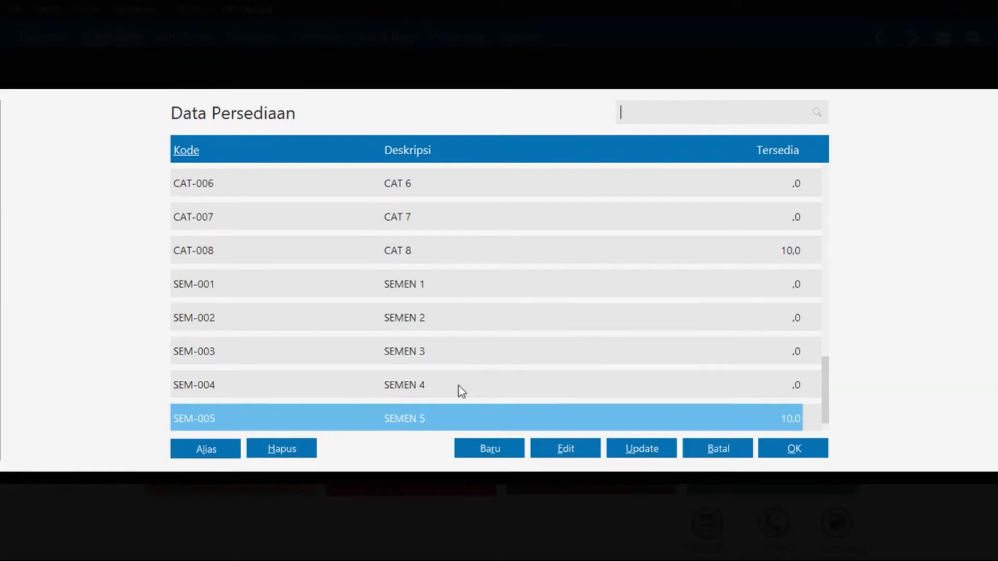
{"action": "left_click", "coordinate": [487, 449]}
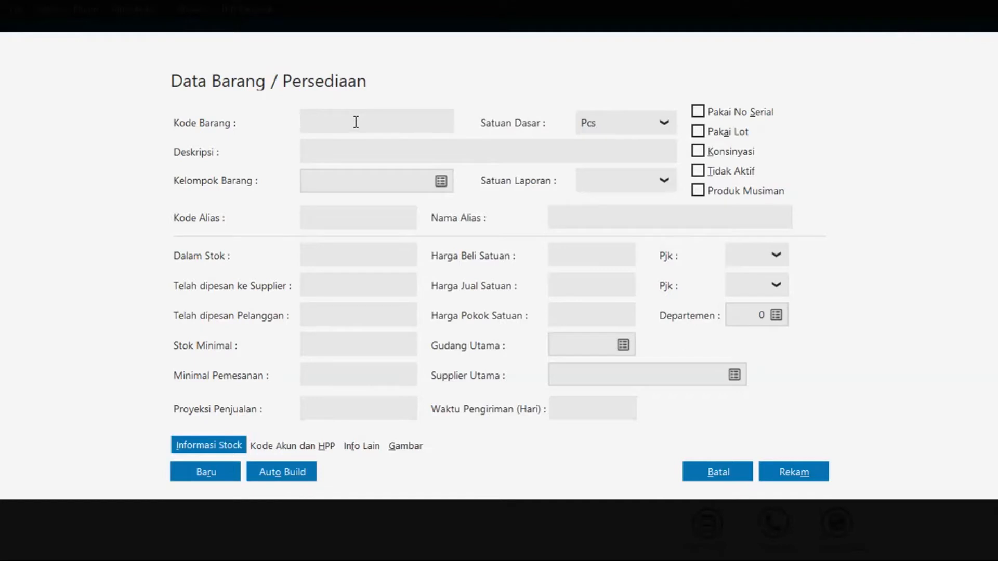
{"action": "type", "text": "CAT-9"}
{"action": "left_click", "coordinate": [337, 158]}
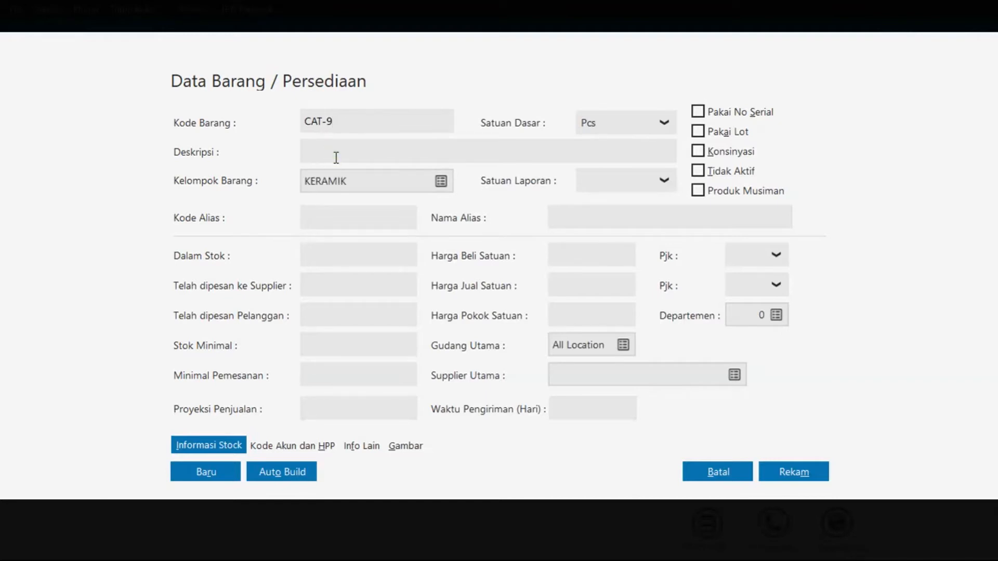
{"action": "type", "text": "CAT 9"}
- Set the new item's base unit to Klg and its item group to CAT, and record the item
{"action": "left_click", "coordinate": [665, 122]}
{"action": "left_click", "coordinate": [605, 191]}
{"action": "left_click", "coordinate": [441, 182]}
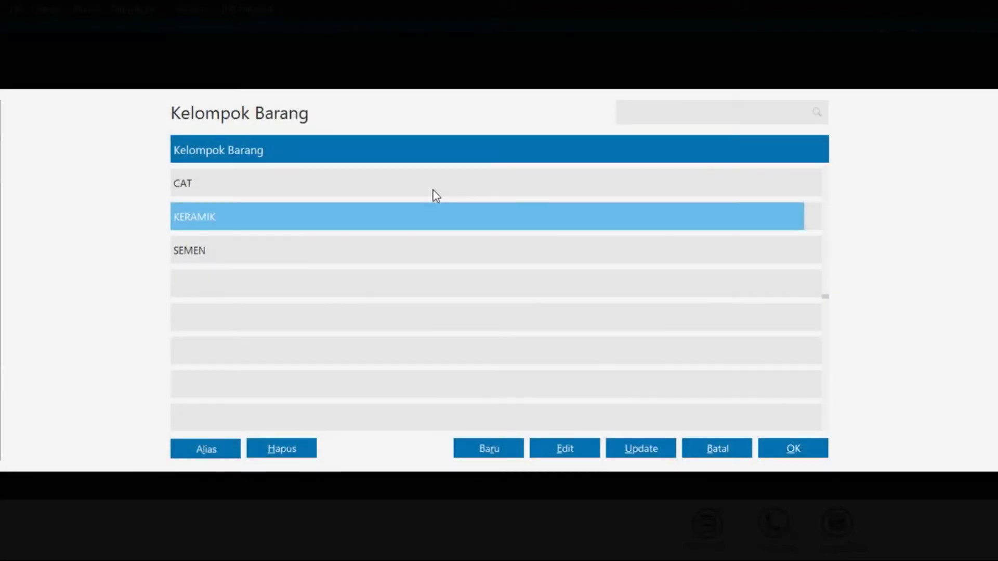
{"action": "left_click", "coordinate": [439, 190]}
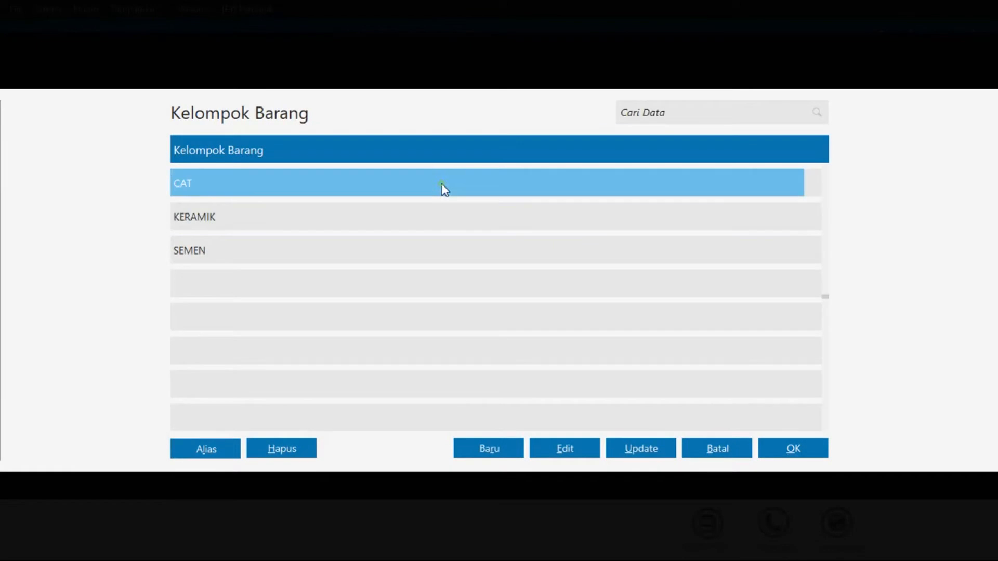
{"action": "left_click", "coordinate": [780, 439]}
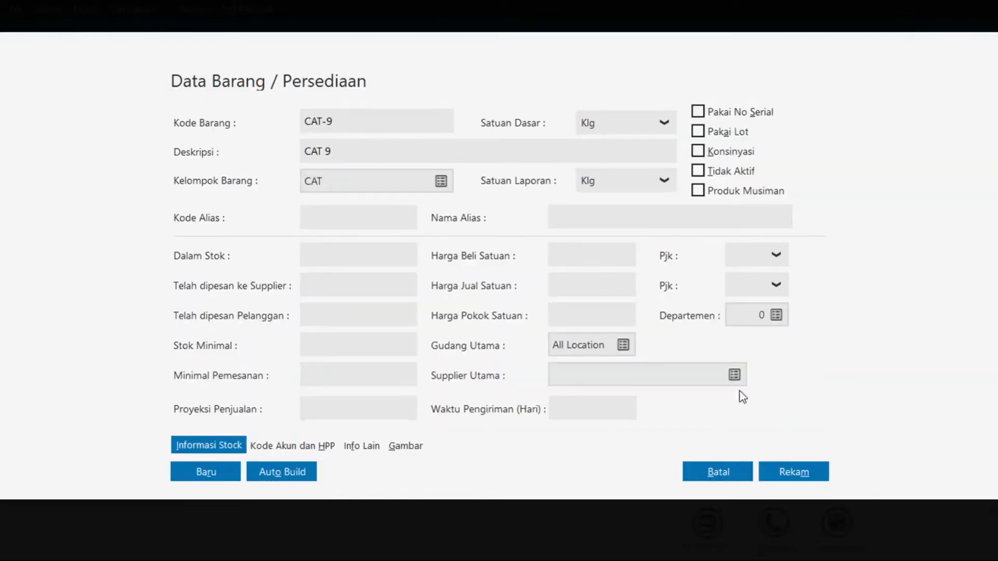
{"action": "left_click", "coordinate": [799, 471]}
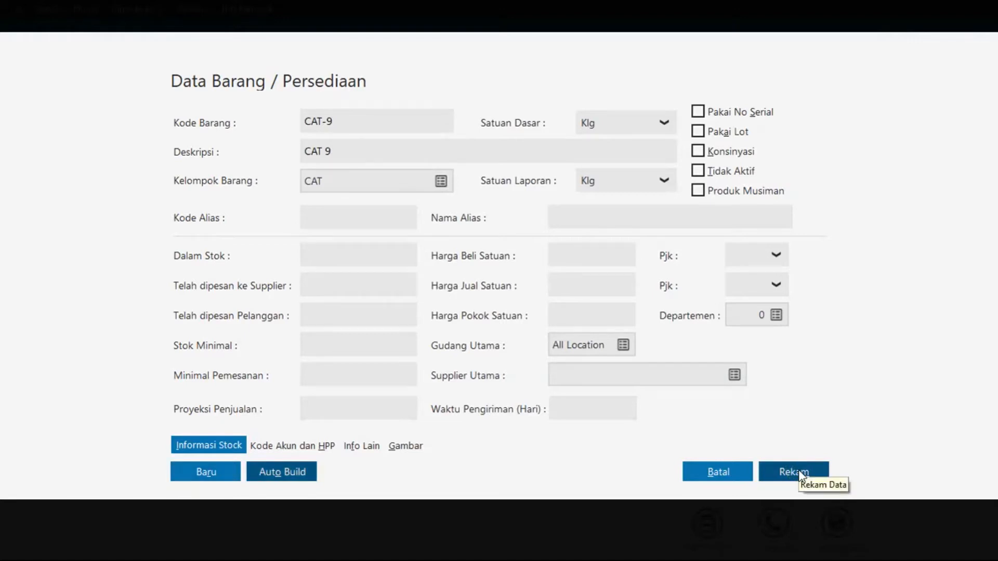
{"action": "left_click", "coordinate": [800, 473]}
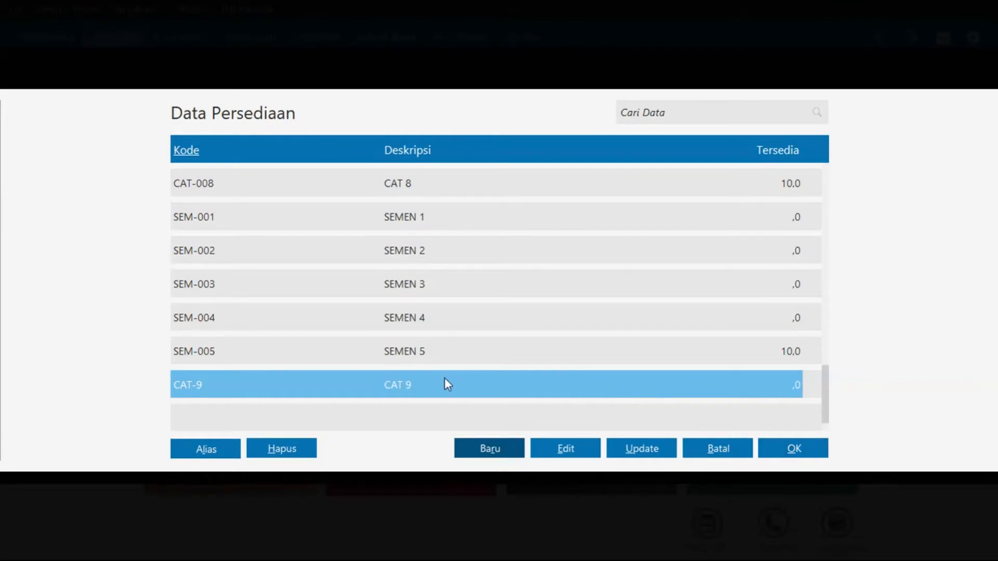
- Use CAT-9 for the opening balance entry with a stock of 20 and a unit cost of 75,000 IDR, and record it
{"action": "left_click", "coordinate": [786, 455]}
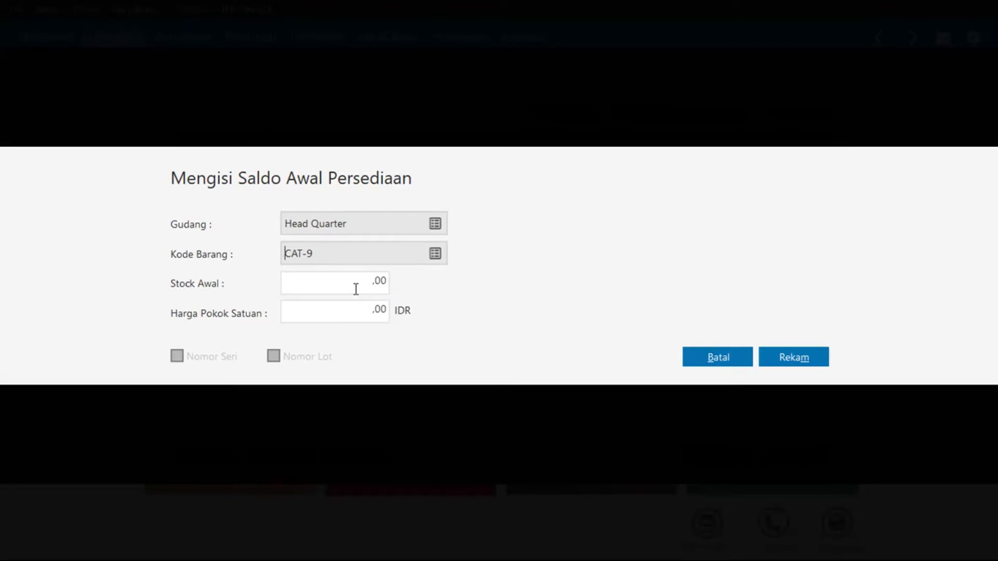
{"action": "left_click", "coordinate": [355, 289]}
{"action": "type", "text": "20"}
{"action": "key", "text": "Tab"}
{"action": "type", "text": "75000"}
{"action": "left_click", "coordinate": [807, 364]}
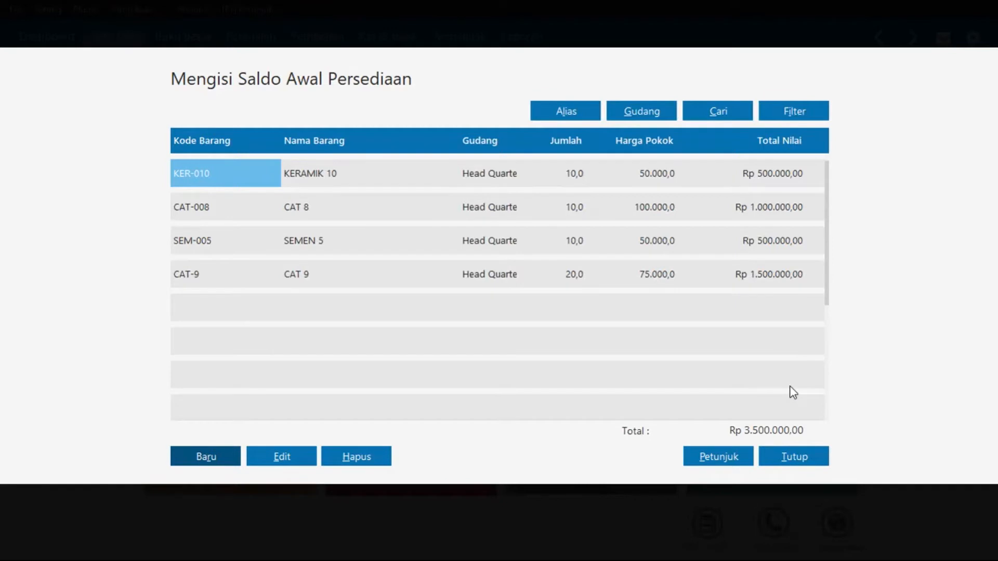
- Close the opening inventory balance list and run the recalculation of the ending inventory balances
{"action": "left_click", "coordinate": [804, 461]}
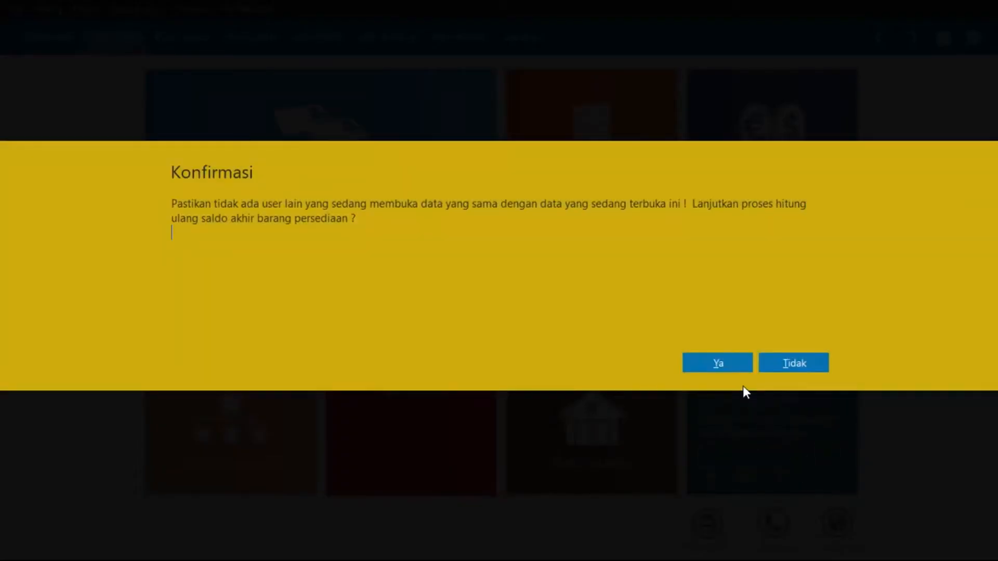
{"action": "left_click", "coordinate": [722, 363]}
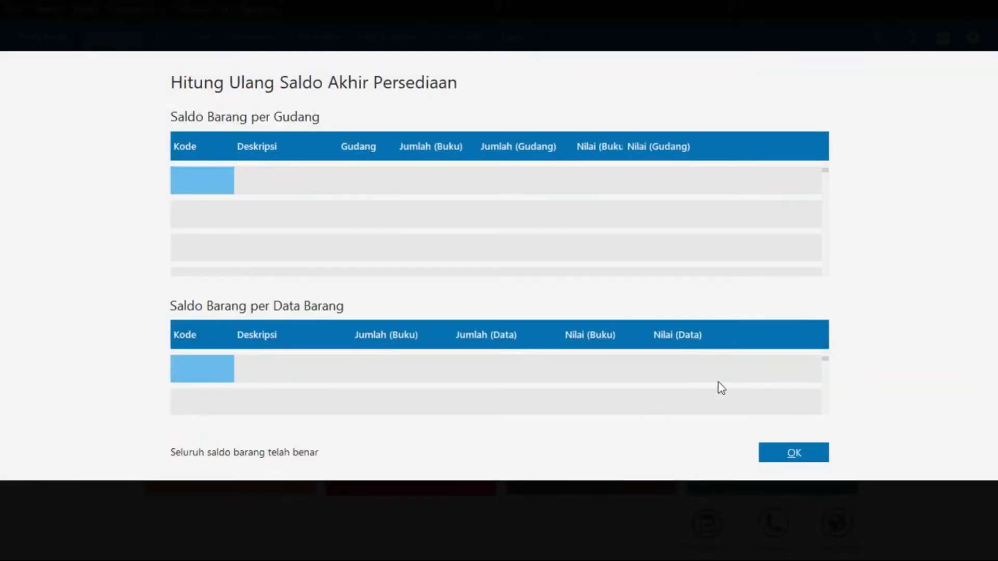
{"action": "left_click", "coordinate": [770, 455]}
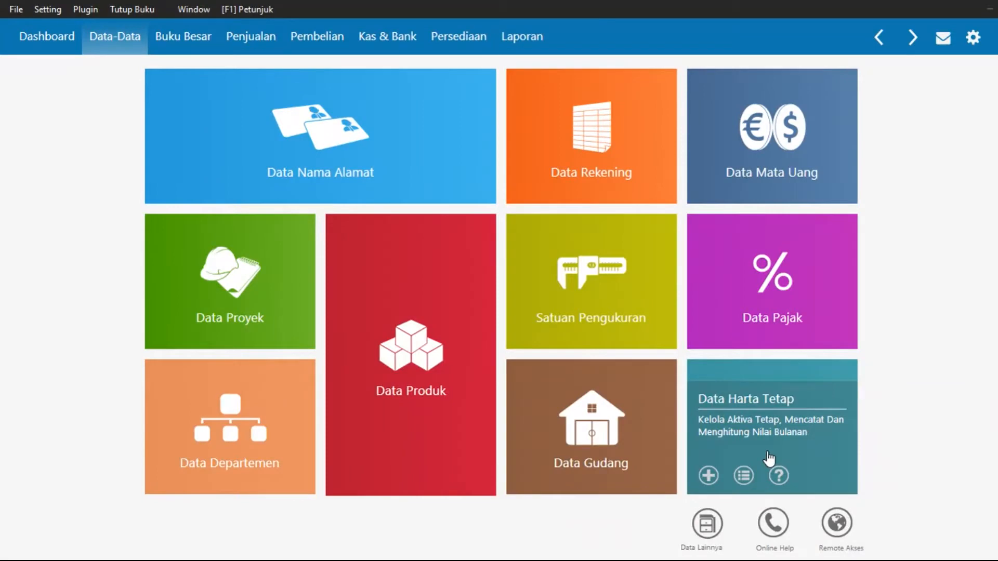
- Run the Daftar Barang - Umum inventory report for all products, examine each item's stock and value, and close it
{"action": "mouse_move", "coordinate": [525, 96]}
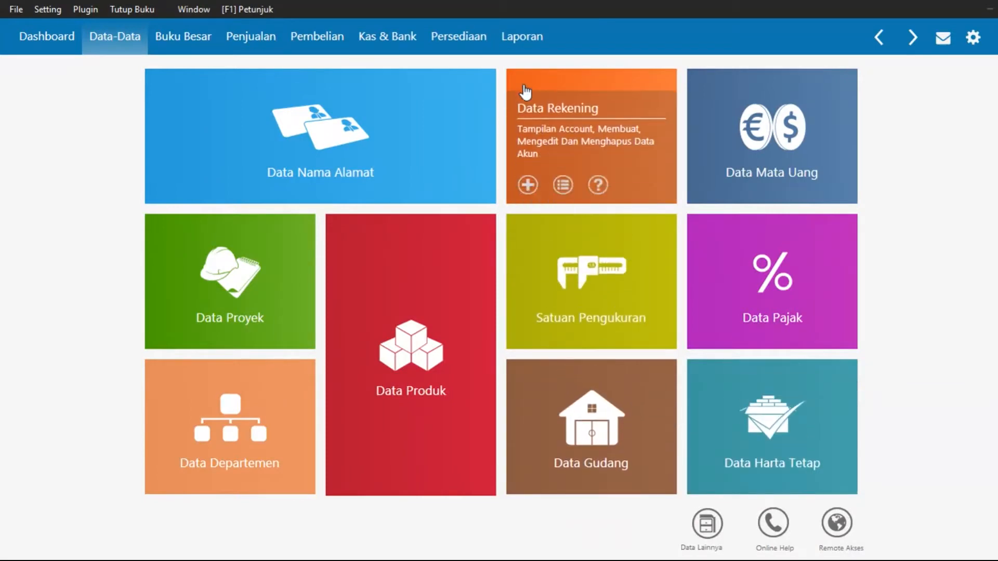
{"action": "left_click", "coordinate": [523, 46]}
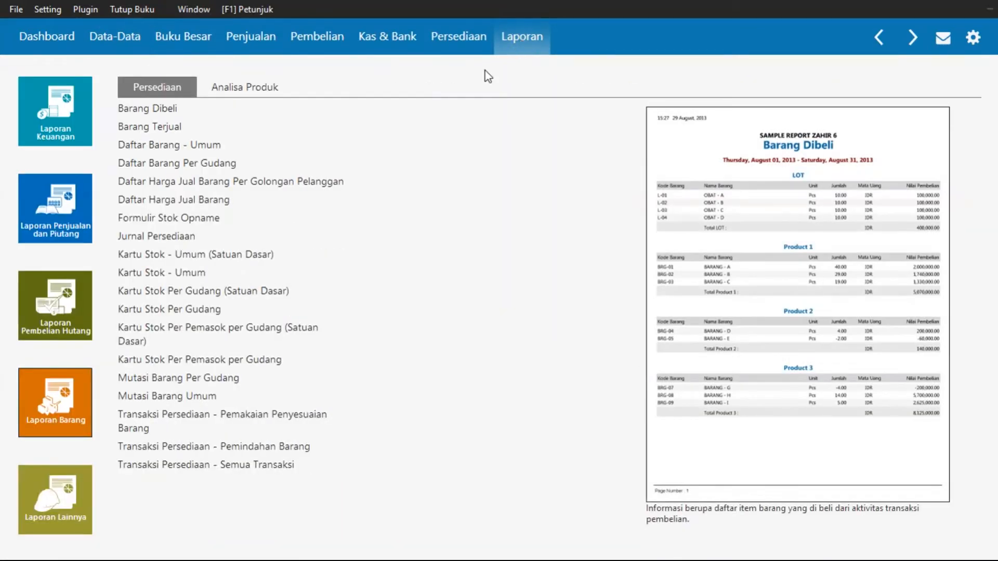
{"action": "left_click", "coordinate": [143, 150]}
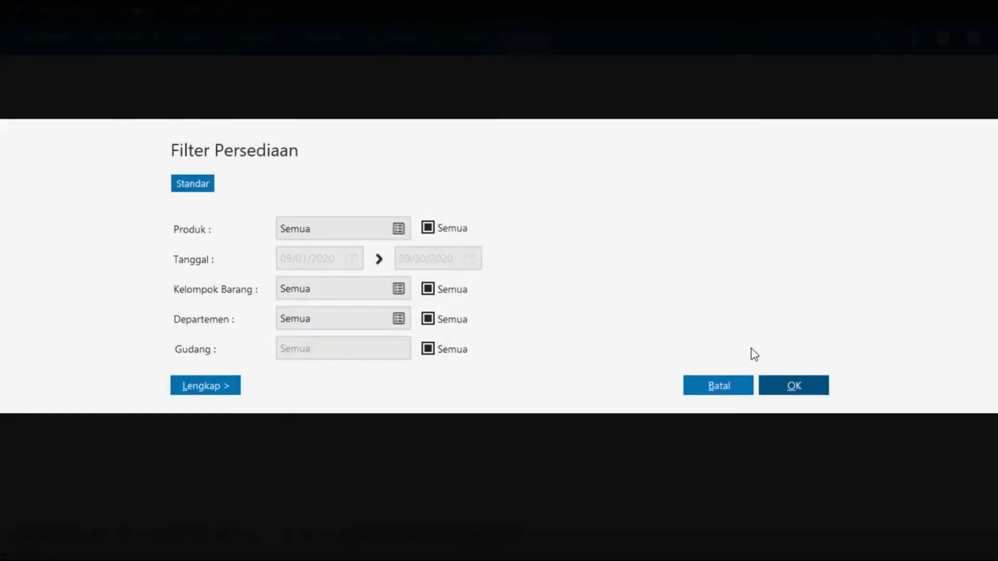
{"action": "left_click", "coordinate": [797, 390]}
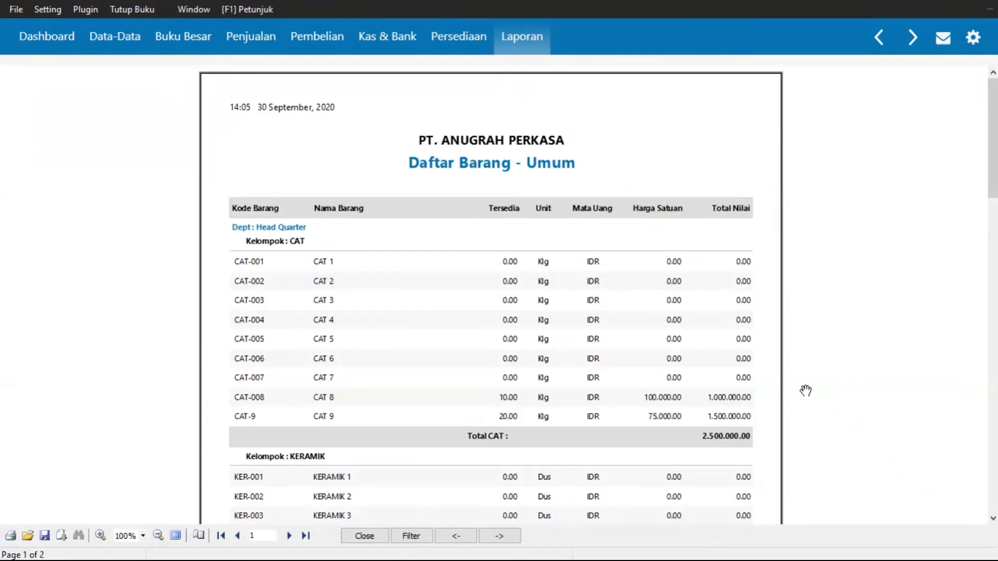
{"action": "left_click_drag", "start_coordinate": [819, 414], "coordinate": [815, 276]}
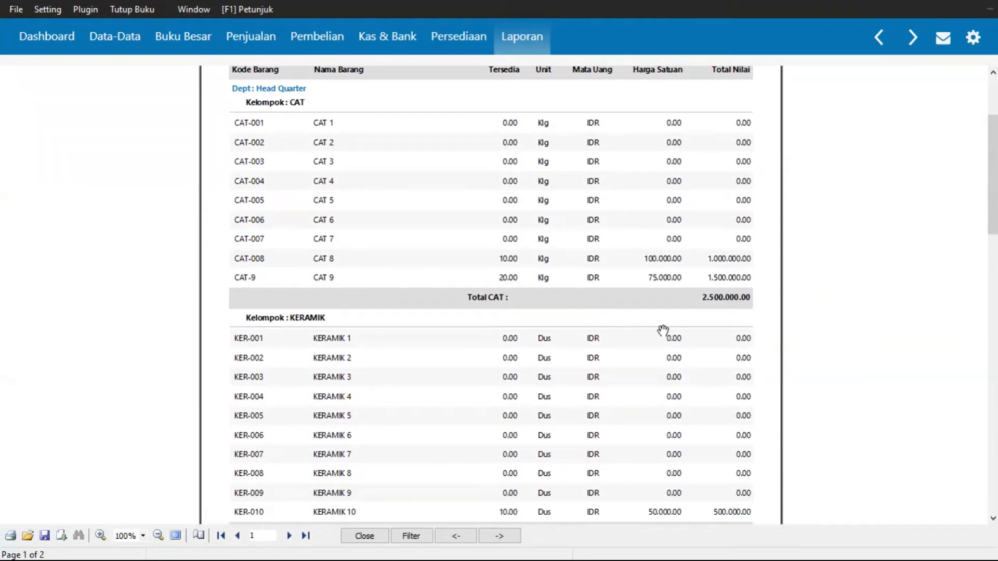
{"action": "left_click_drag", "start_coordinate": [828, 442], "coordinate": [786, 330]}
{"action": "left_click_drag", "start_coordinate": [839, 443], "coordinate": [817, 380]}
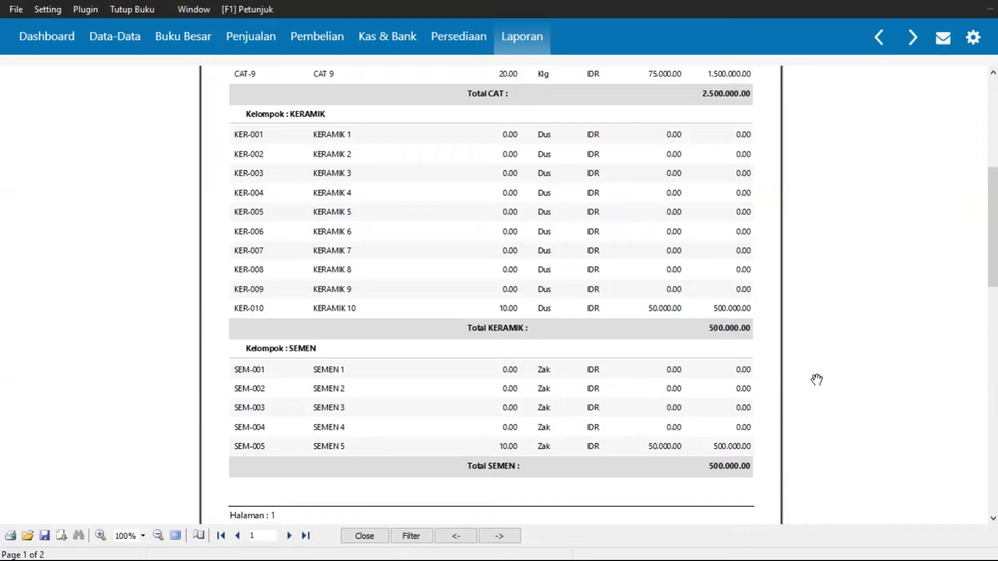
{"action": "left_click", "coordinate": [381, 538]}
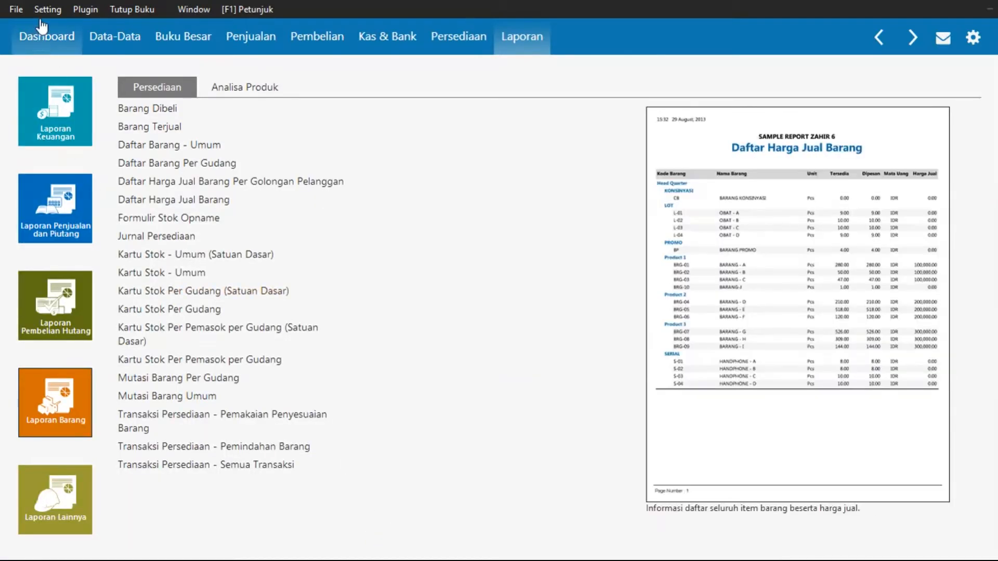
- Start a new accounts payable opening balance entry (Saldo Awal Hutang Usaha) and open its vendor list
{"action": "left_click", "coordinate": [47, 10]}
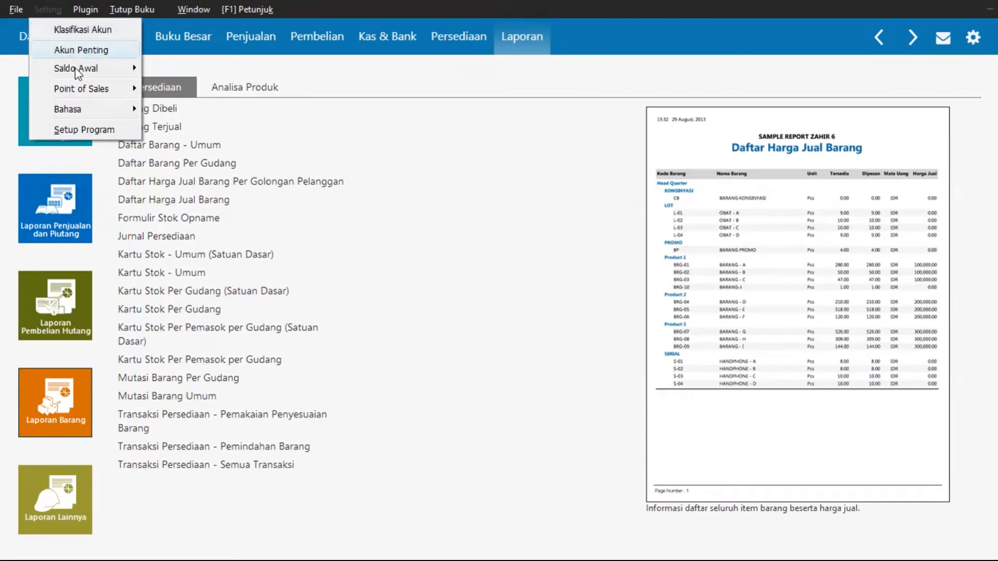
{"action": "mouse_move", "coordinate": [75, 68]}
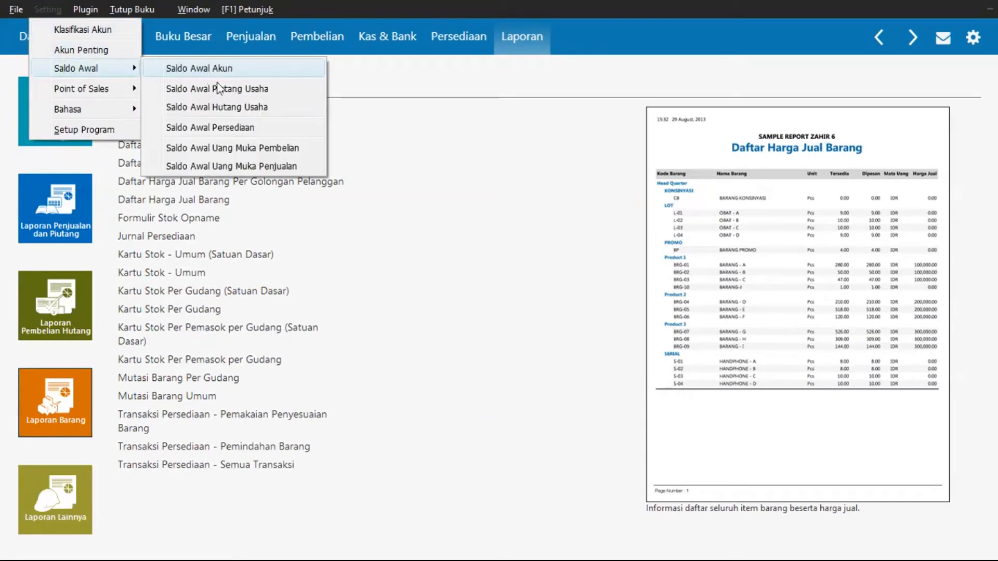
{"action": "left_click", "coordinate": [225, 108]}
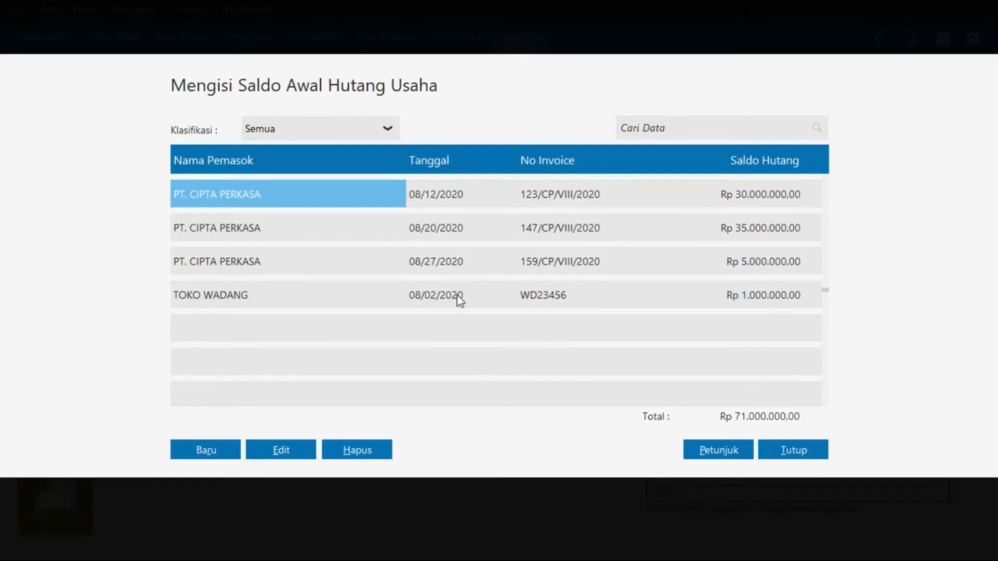
{"action": "left_click", "coordinate": [215, 451]}
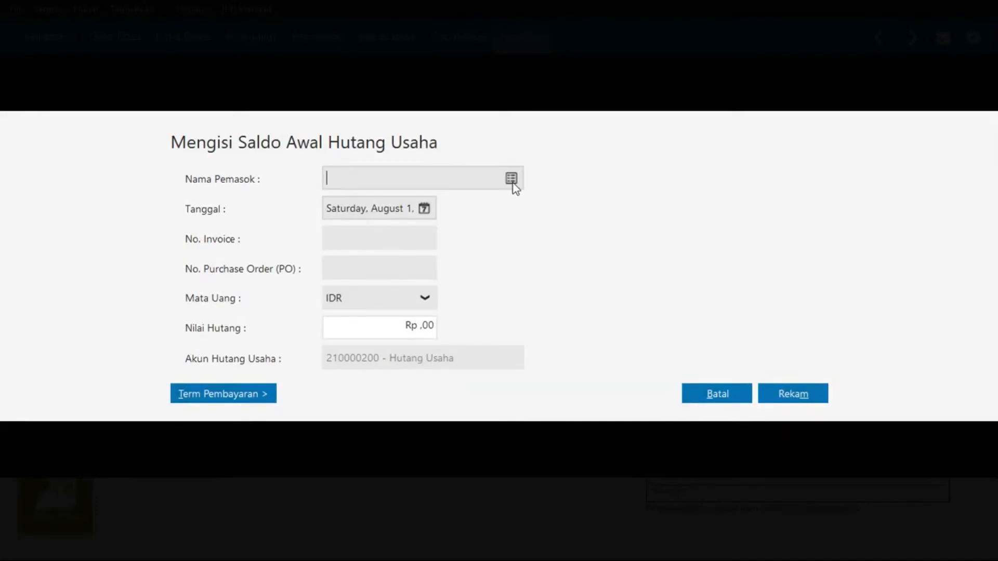
{"action": "left_click", "coordinate": [512, 182]}
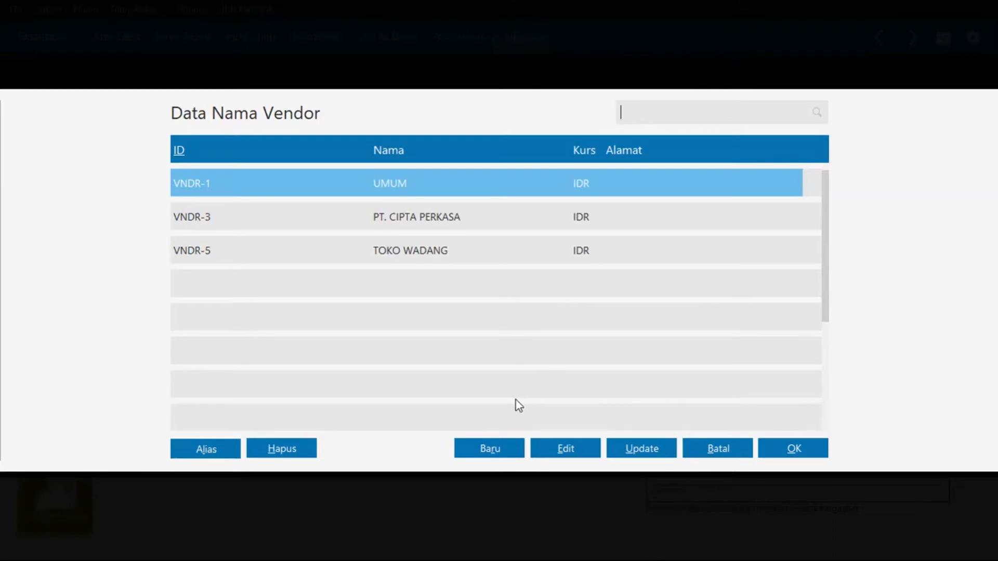
- Create a vendor with the company name TOKO JAYA and record it, continuing without NPWP / NIK data
{"action": "left_click", "coordinate": [496, 456]}
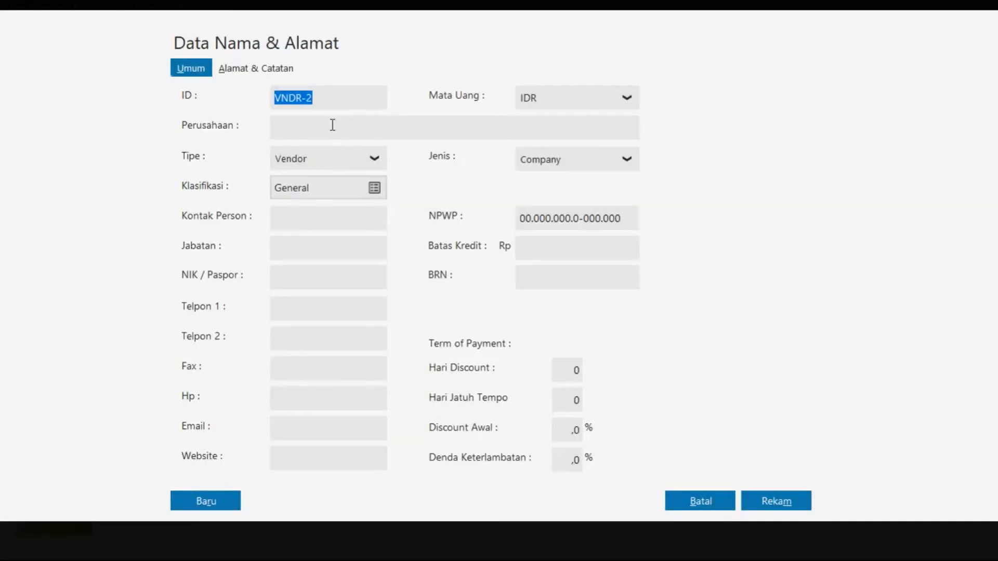
{"action": "left_click", "coordinate": [333, 124]}
{"action": "type", "text": "T"}
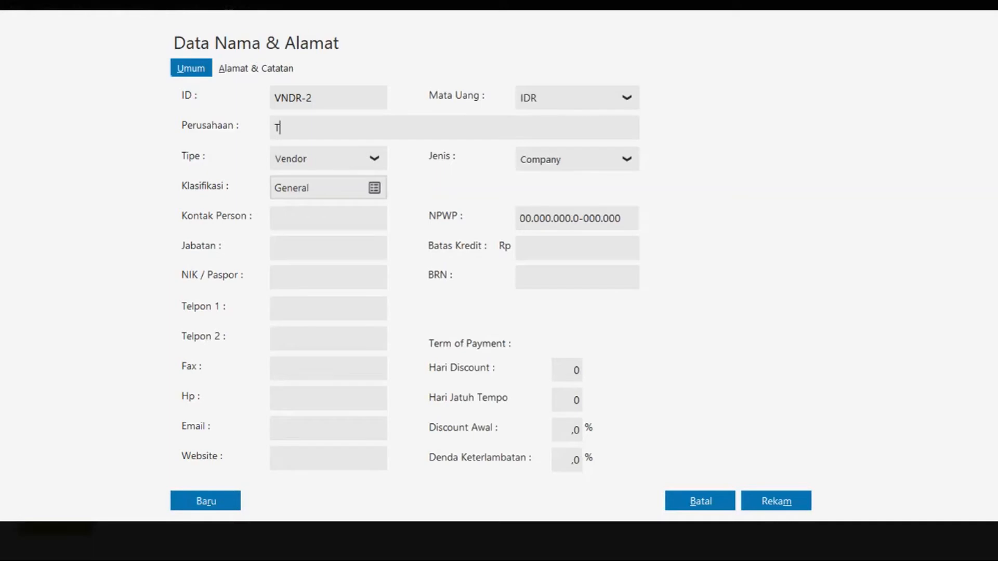
{"action": "type", "text": "OKO JAYA"}
{"action": "left_click", "coordinate": [777, 501]}
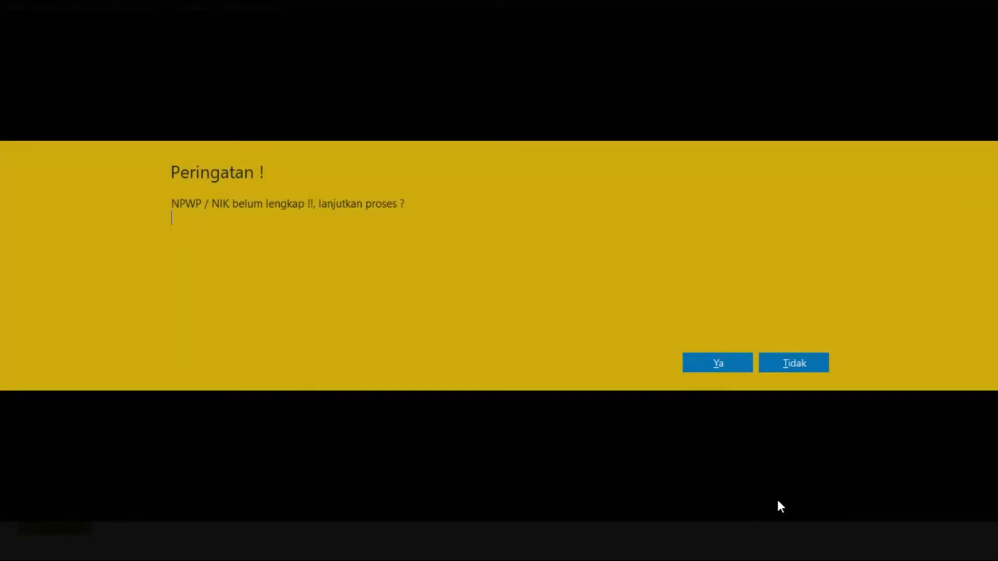
{"action": "left_click", "coordinate": [717, 365]}
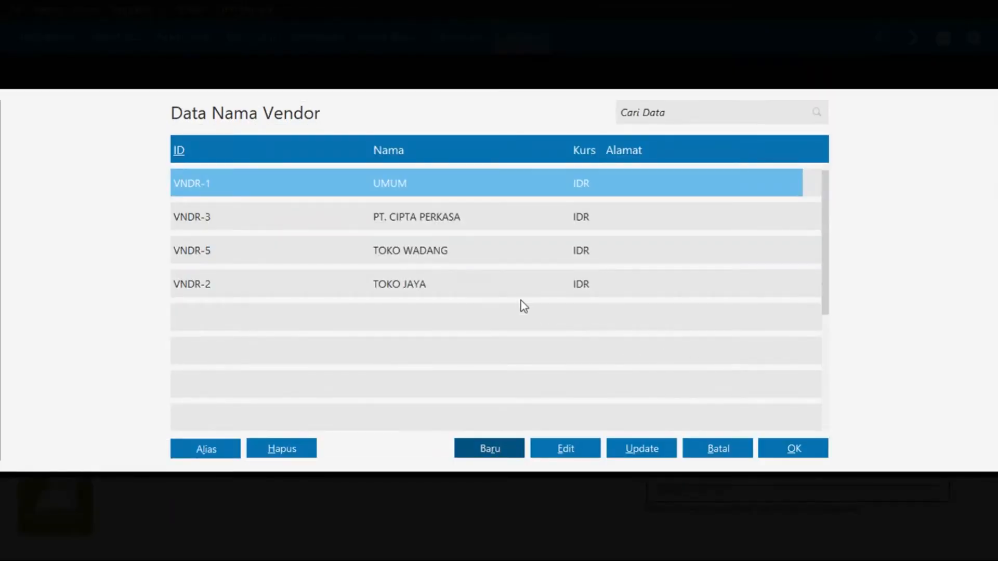
- Choose TOKO JAYA as the supplier of the payable entry and date it August 28, 2020
{"action": "left_click", "coordinate": [496, 285]}
{"action": "left_click", "coordinate": [785, 447]}
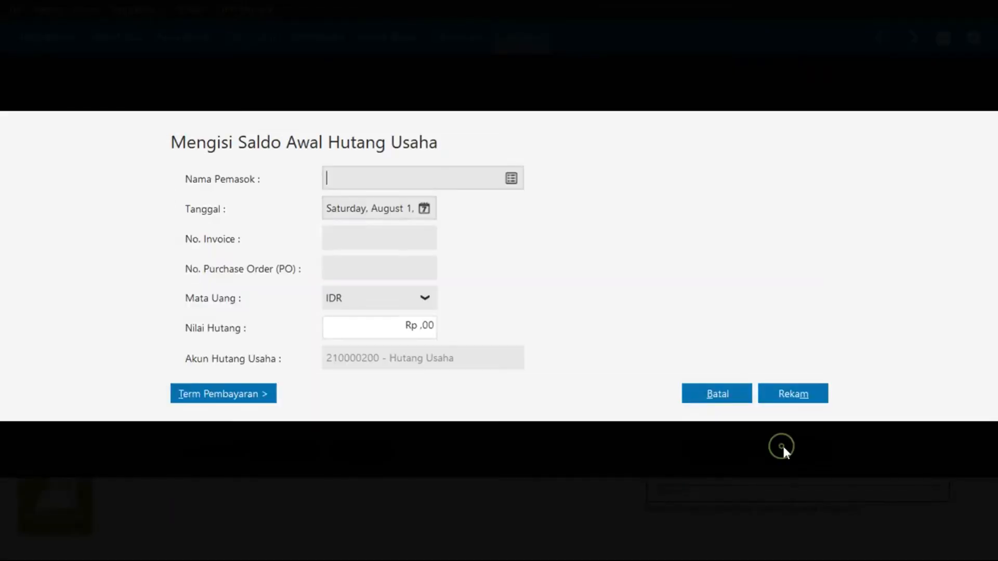
{"action": "left_click", "coordinate": [423, 211]}
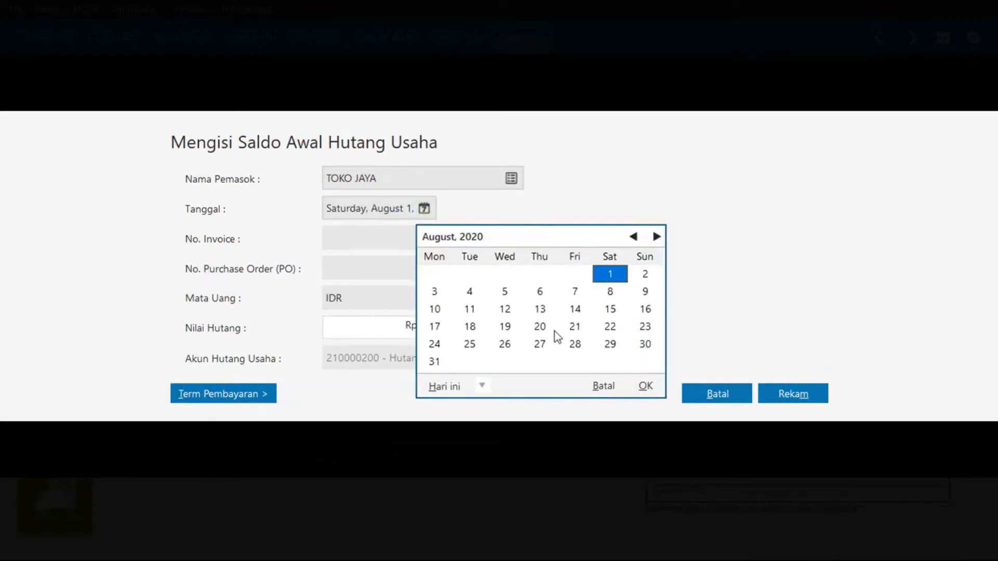
{"action": "left_click", "coordinate": [575, 344]}
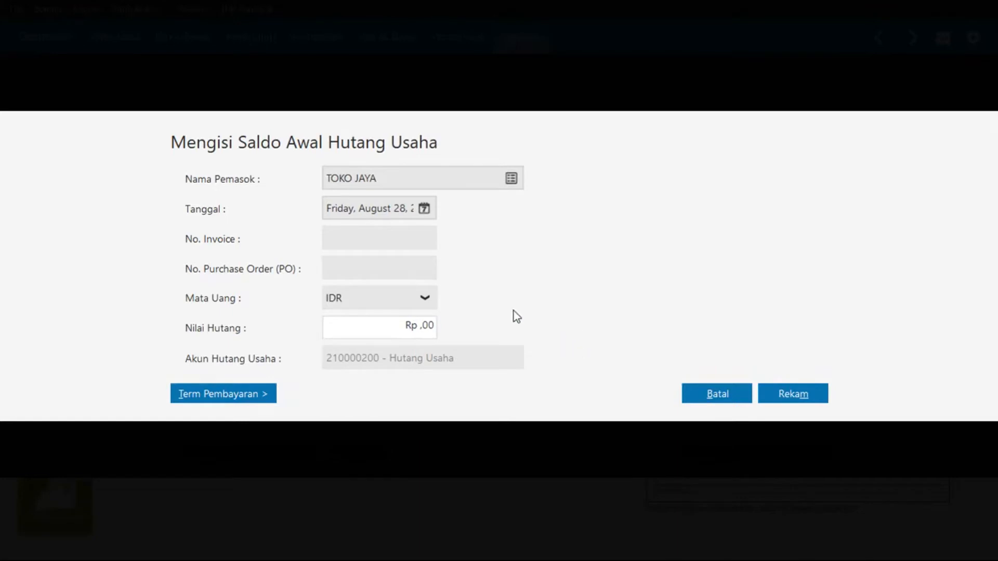
- Enter invoice number JY-009187 and a payable value of Rp 12,000,000, record the entry, and close the payable opening balance list
{"action": "left_click", "coordinate": [385, 241]}
{"action": "type", "text": "JY-009187"}
{"action": "left_click", "coordinate": [374, 327]}
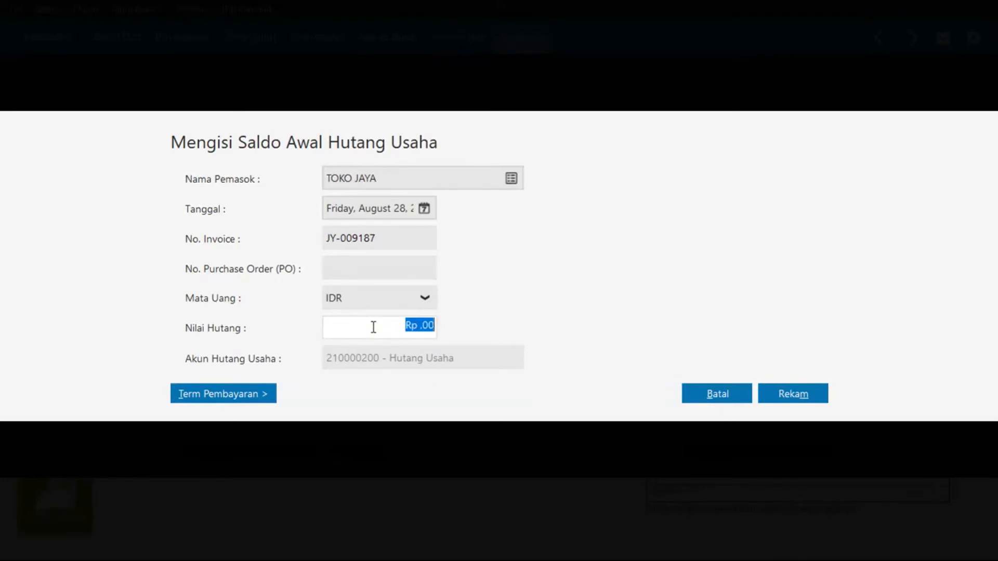
{"action": "type", "text": "12.000.000"}
{"action": "key", "text": "Tab"}
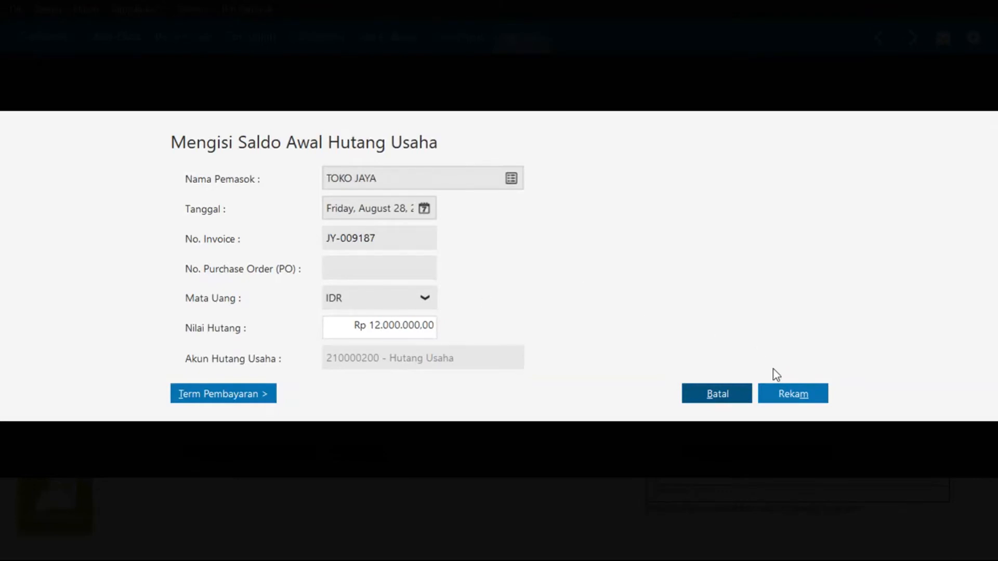
{"action": "left_click", "coordinate": [804, 398]}
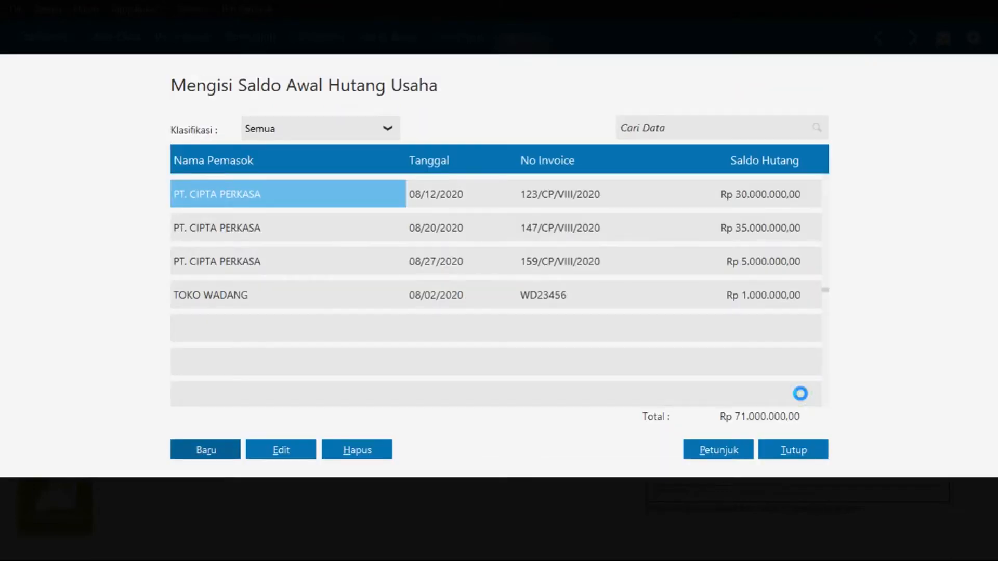
{"action": "left_click", "coordinate": [737, 337]}
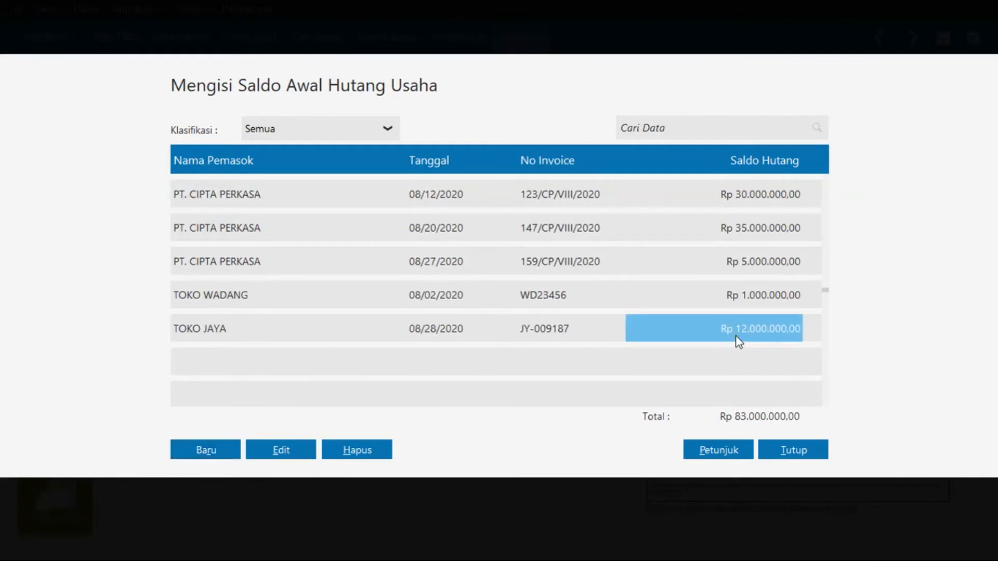
{"action": "left_click", "coordinate": [791, 452]}
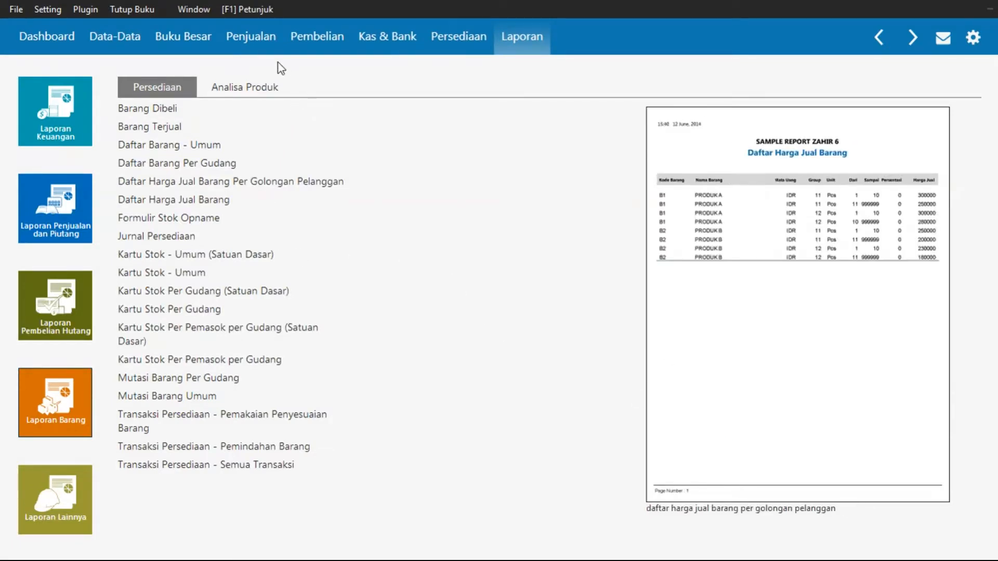
- Open the filter for the Kartu Hutang - Mata Uang Dasar report among the accounts payable reports
{"action": "left_click", "coordinate": [300, 40]}
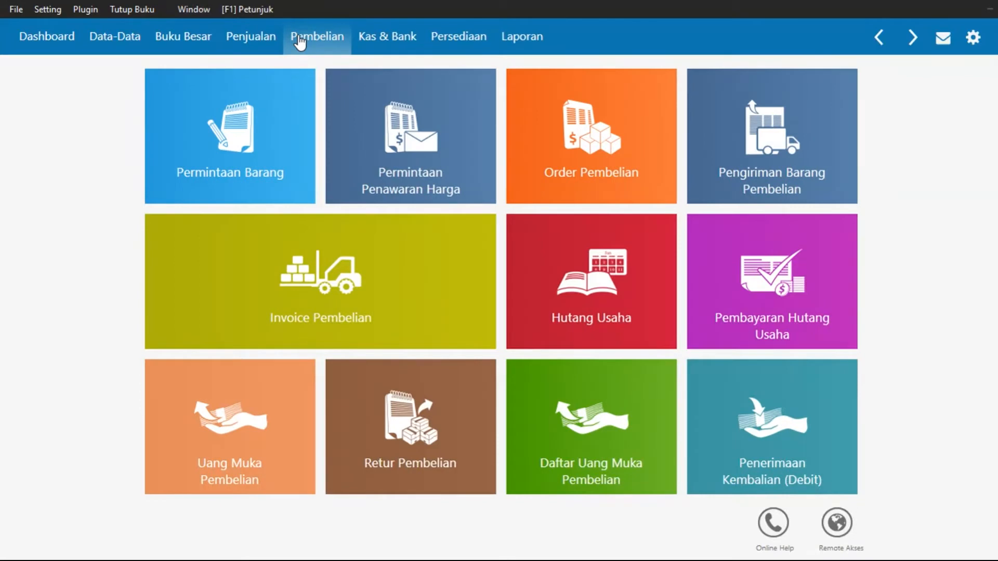
{"action": "left_click", "coordinate": [522, 44]}
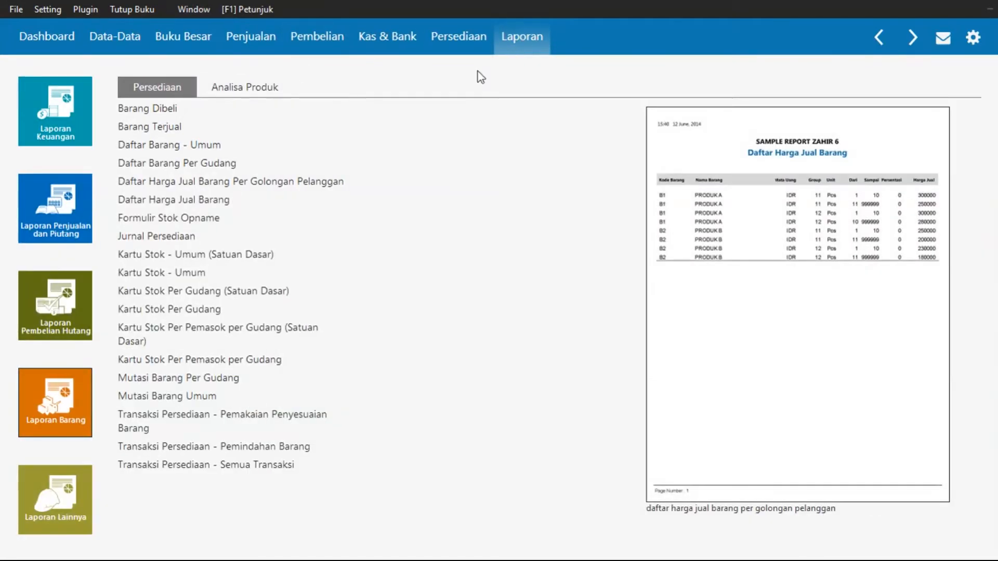
{"action": "left_click", "coordinate": [63, 316]}
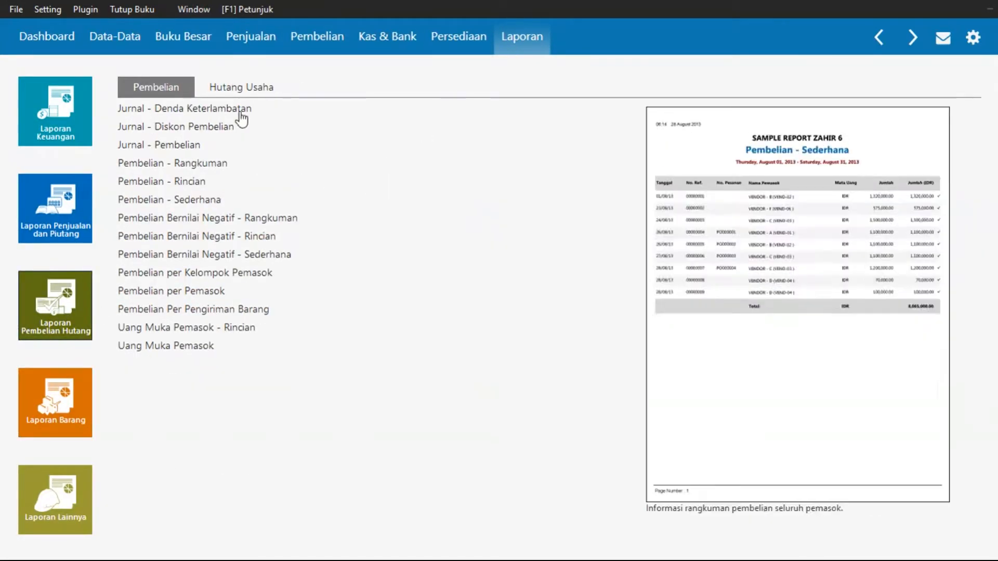
{"action": "left_click", "coordinate": [240, 87]}
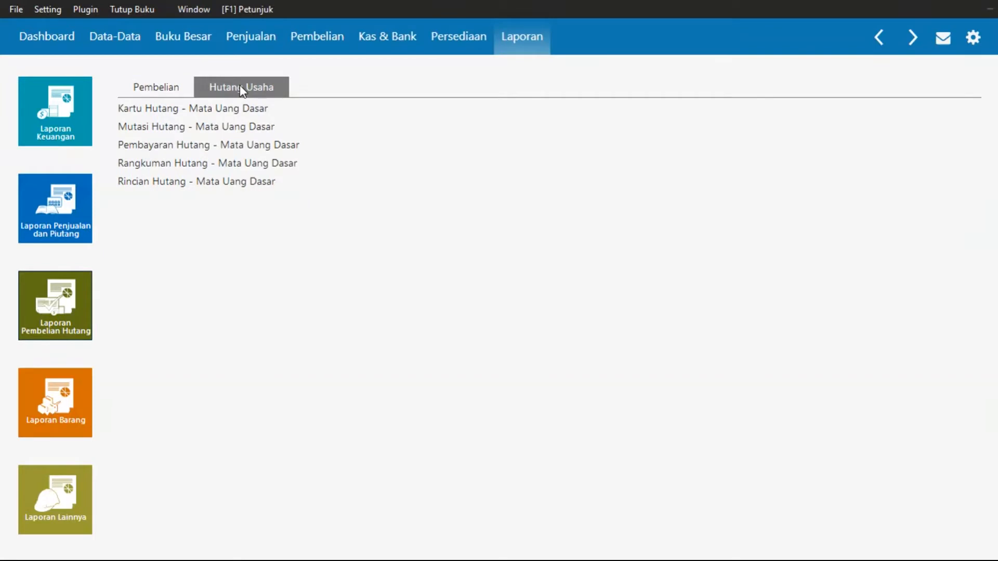
{"action": "left_click", "coordinate": [207, 110]}
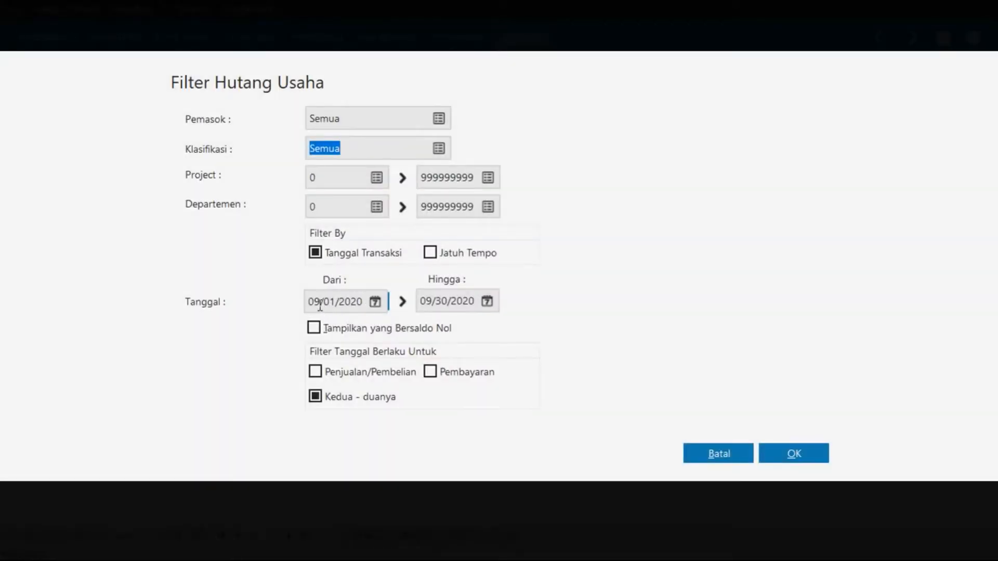
- Set the report's start date to 08/01/2020, run it, examine the payables per supplier, and close the report
{"action": "left_click", "coordinate": [376, 302]}
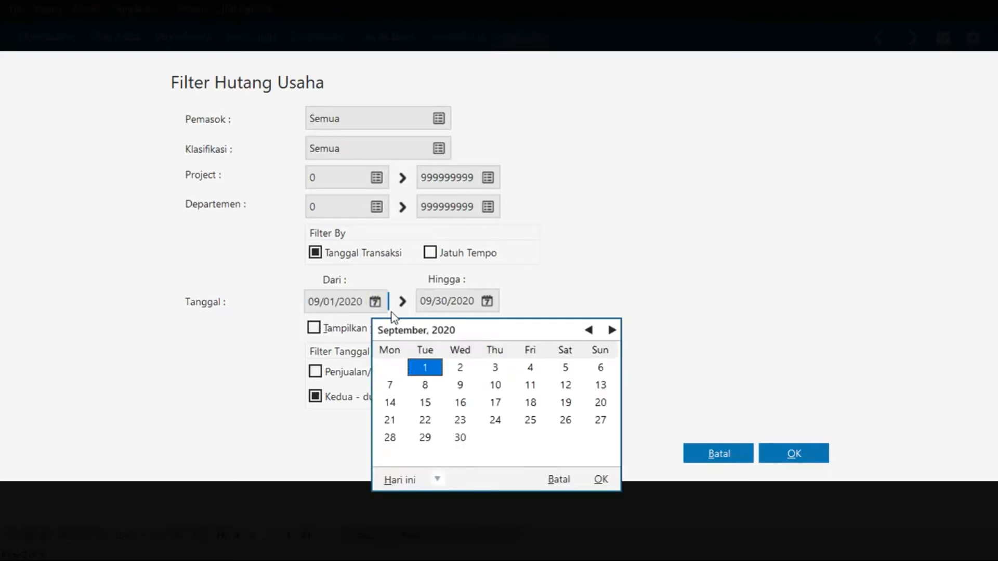
{"action": "left_click", "coordinate": [589, 332]}
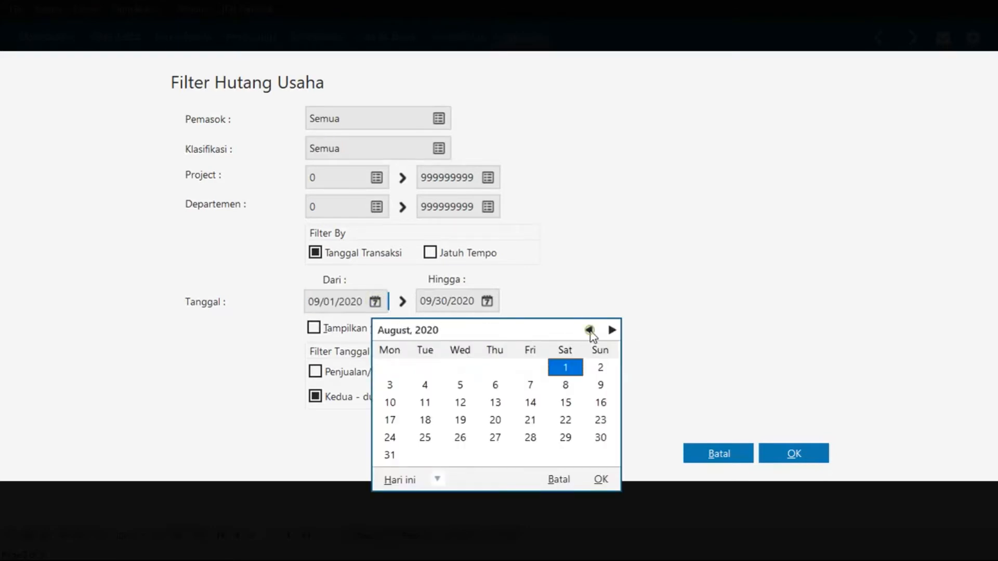
{"action": "left_click", "coordinate": [602, 477]}
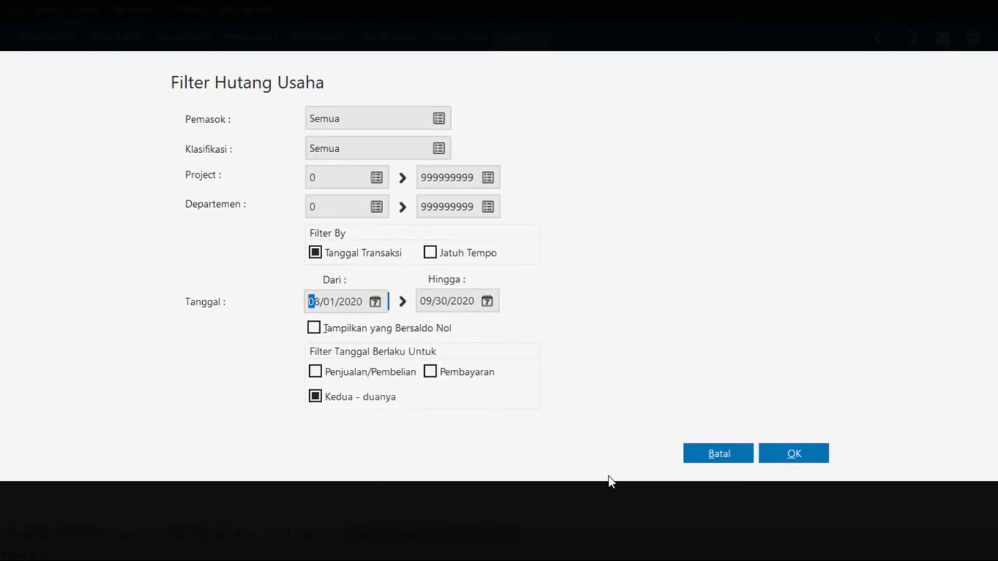
{"action": "left_click", "coordinate": [778, 451]}
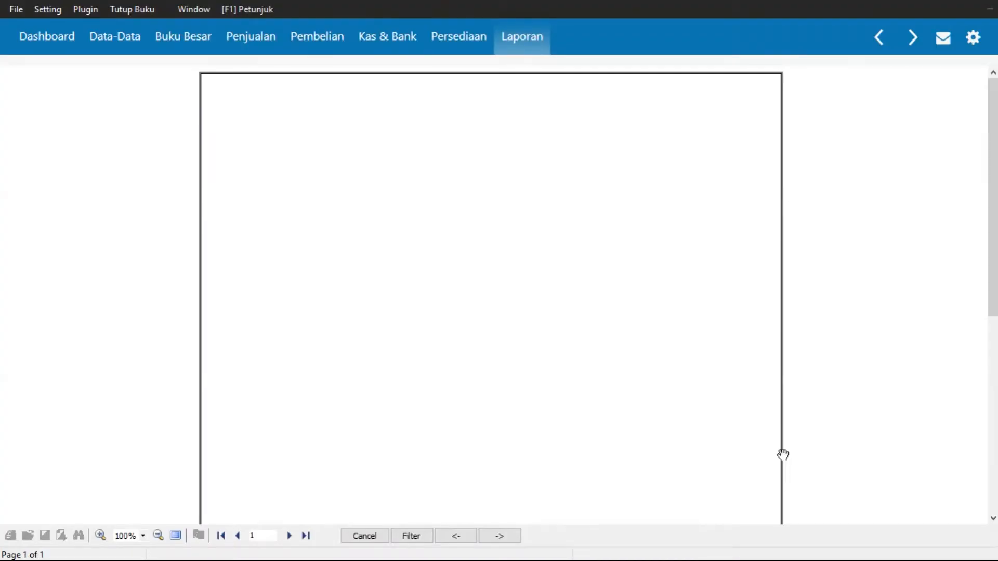
{"action": "scroll", "coordinate": [823, 416], "scroll_direction": "down", "scroll_amount": 1}
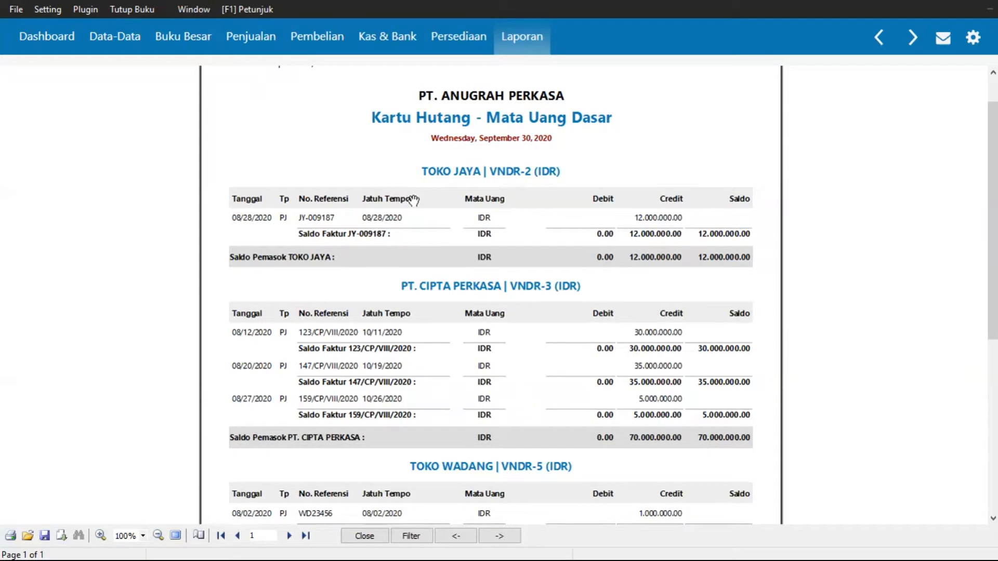
{"action": "left_click", "coordinate": [372, 538]}
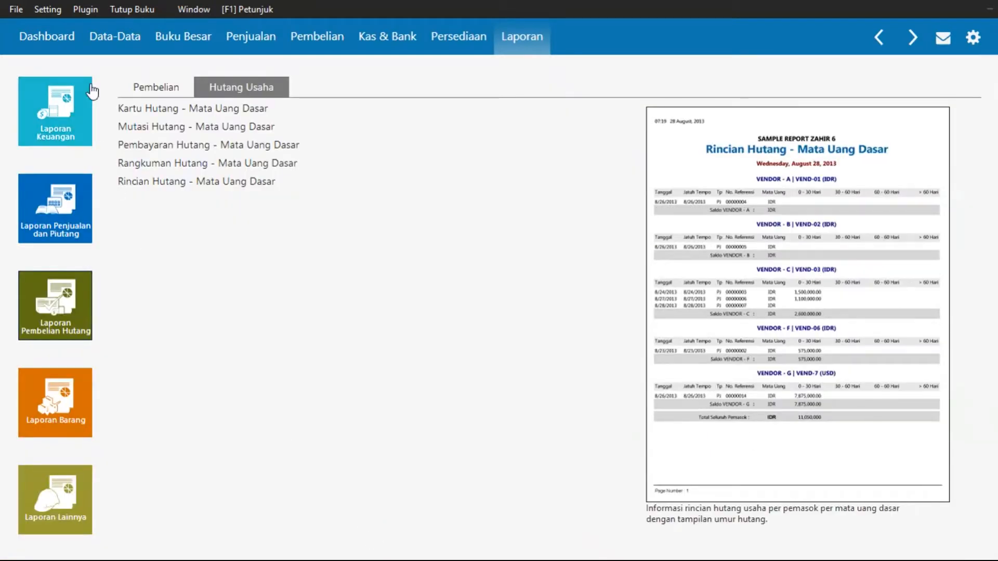
- Open the accounts receivable opening balances (Saldo Awal Piutang Usaha) and start a new entry
{"action": "left_click", "coordinate": [50, 15]}
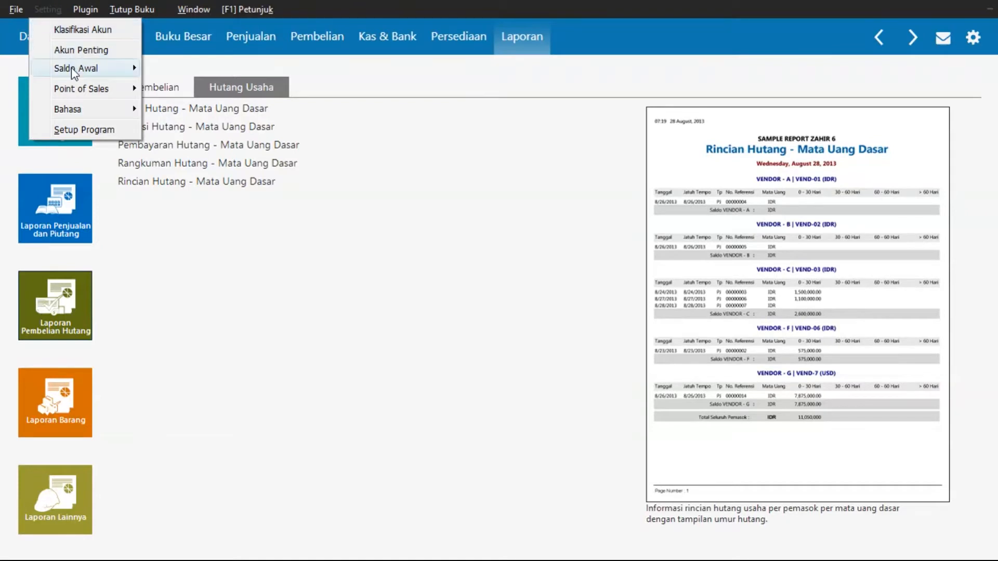
{"action": "mouse_move", "coordinate": [73, 72]}
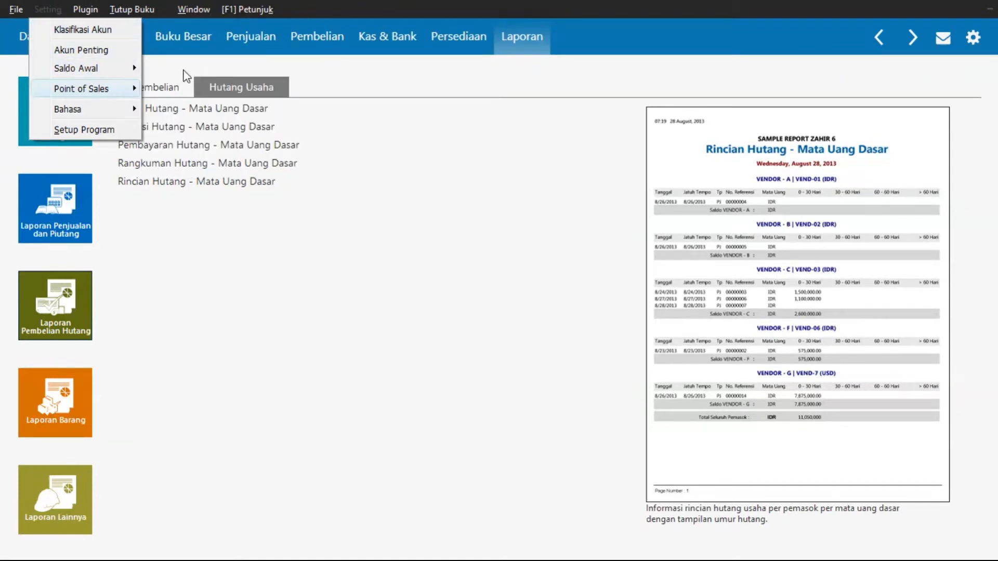
{"action": "mouse_move", "coordinate": [111, 67]}
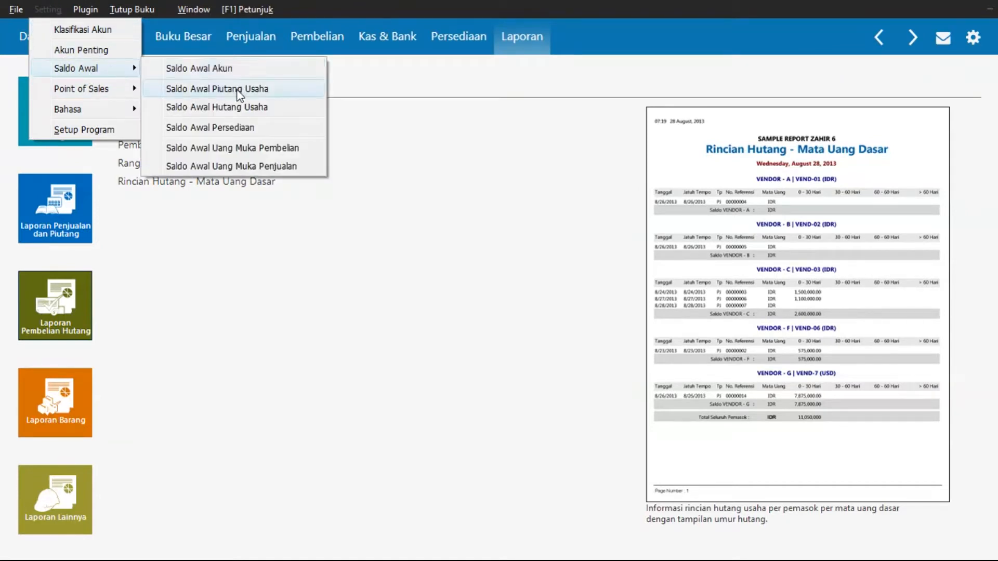
{"action": "left_click", "coordinate": [237, 89]}
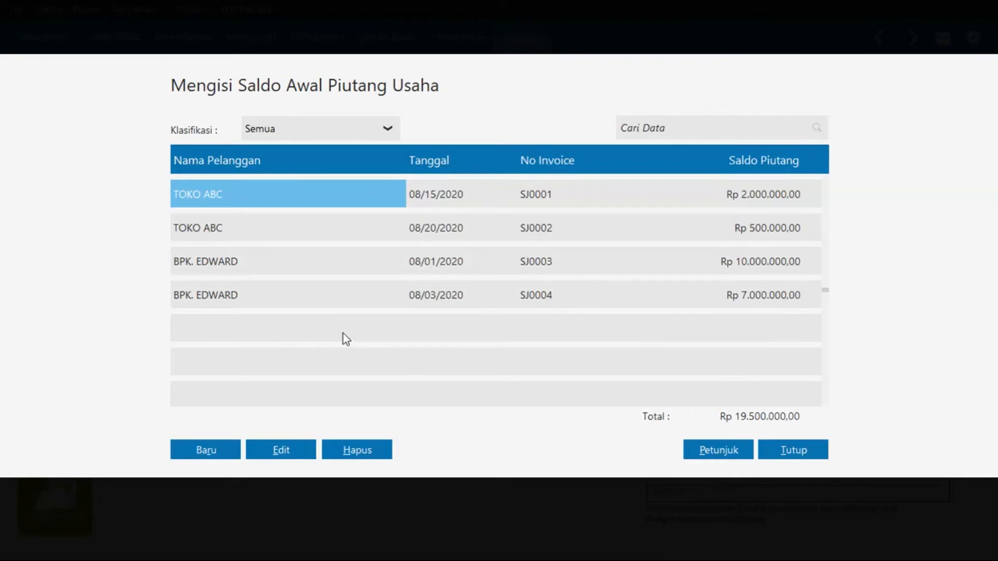
{"action": "left_click", "coordinate": [205, 450]}
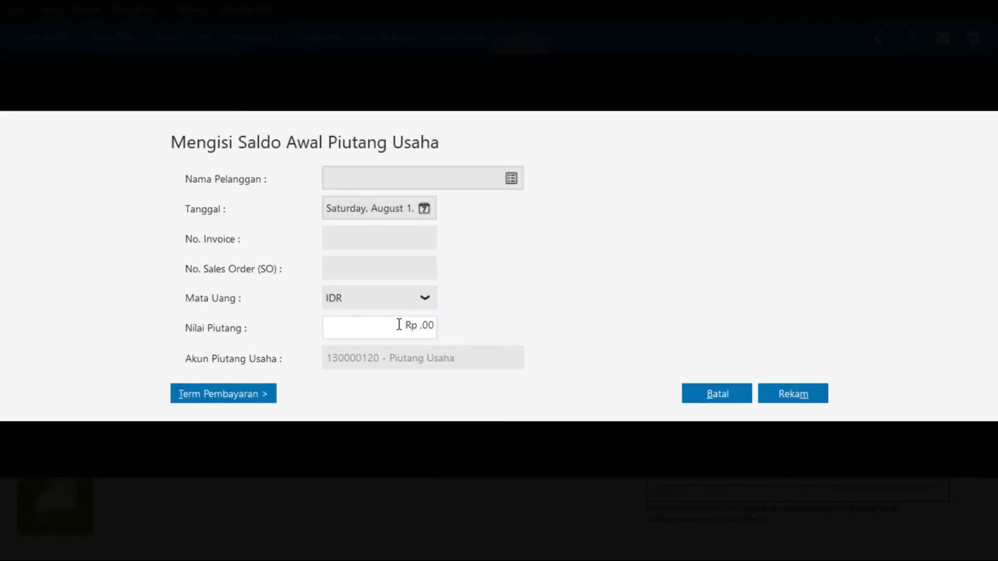
- Create a new customer from the entry's customer list with its own ID and name, and record it despite the incomplete NPWP/NIK
{"action": "left_click", "coordinate": [515, 179]}
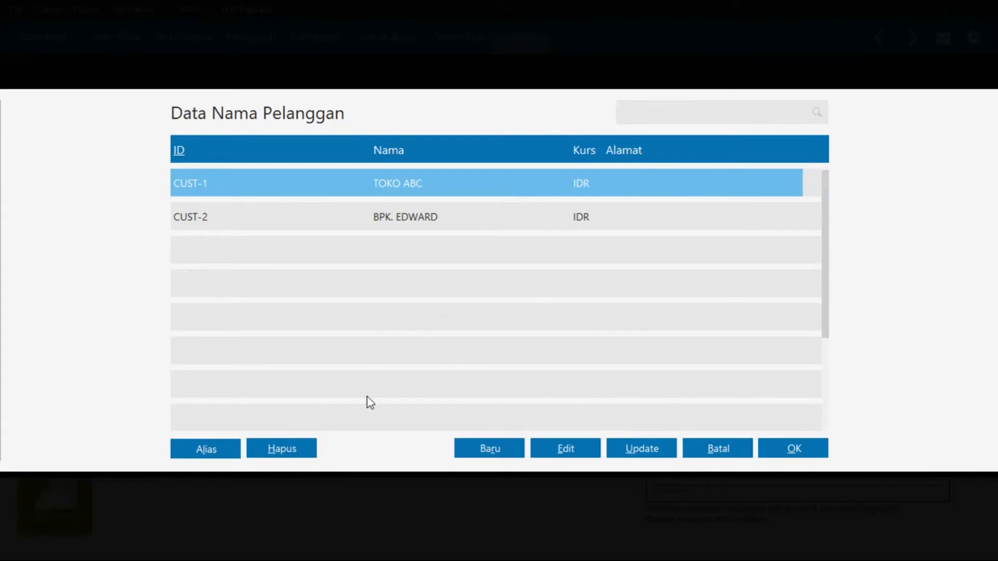
{"action": "left_click", "coordinate": [479, 455]}
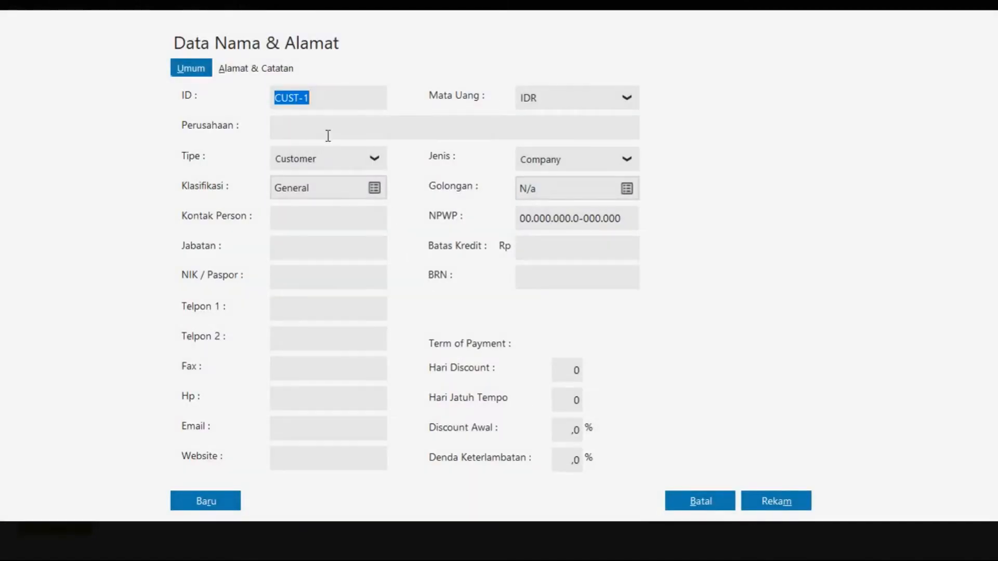
{"action": "left_click", "coordinate": [335, 97]}
{"action": "type", "text": "3"}
{"action": "left_click", "coordinate": [344, 126]}
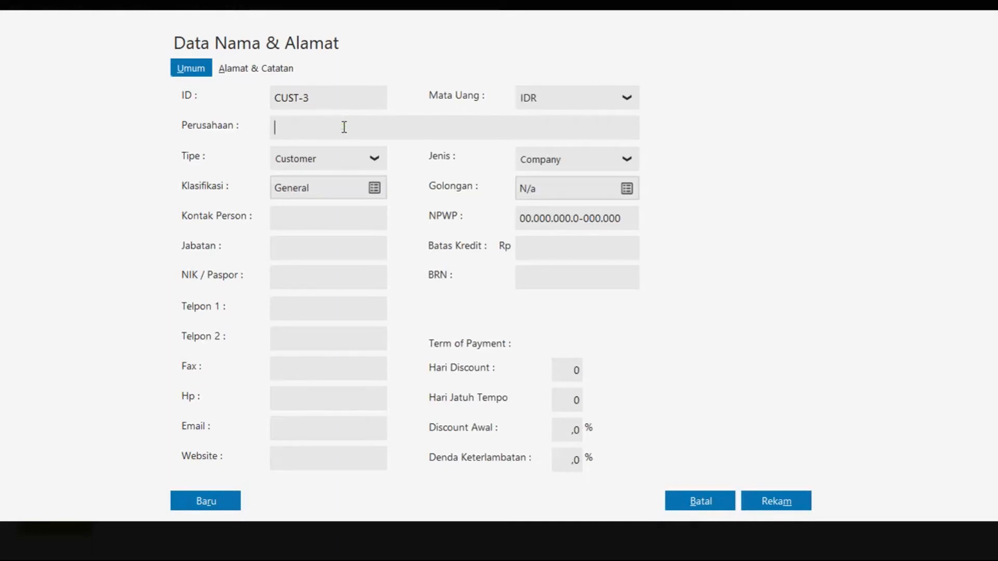
{"action": "type", "text": "WAWAN"}
{"action": "left_click", "coordinate": [774, 505]}
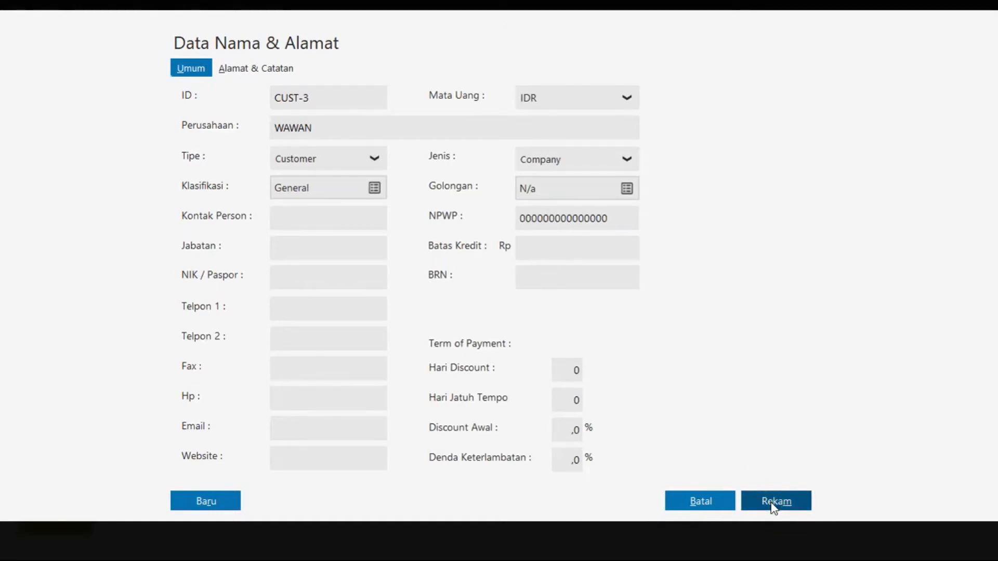
{"action": "left_click", "coordinate": [714, 367]}
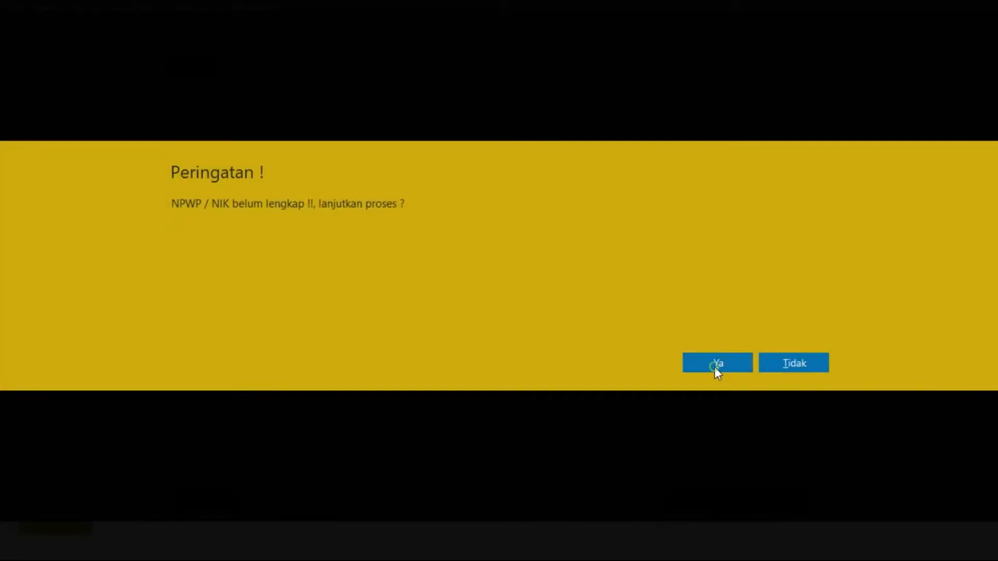
- Choose the newly created customer for the receivable entry and date it August 4, 2020
{"action": "left_click", "coordinate": [460, 254]}
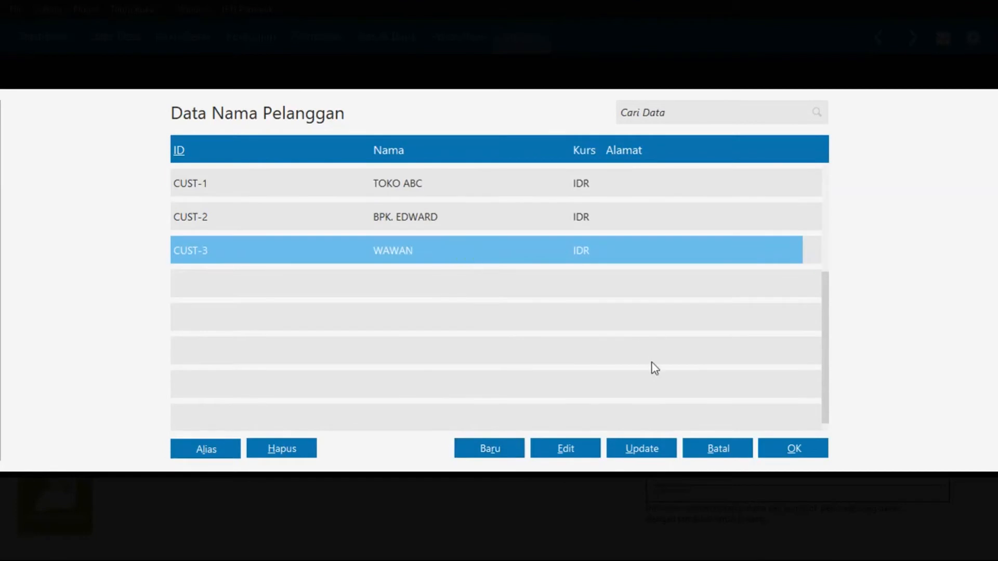
{"action": "left_click", "coordinate": [770, 447]}
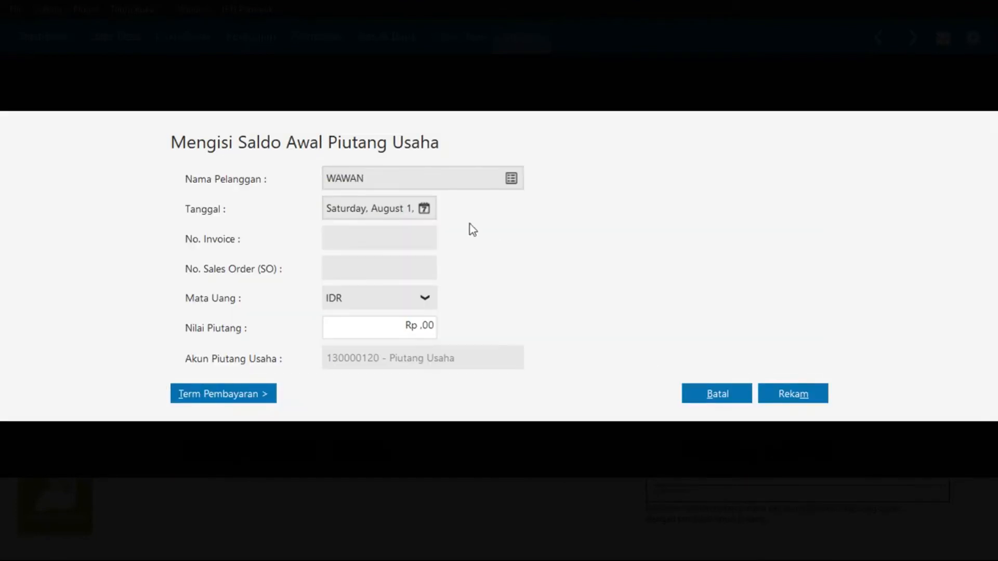
{"action": "left_click", "coordinate": [424, 208]}
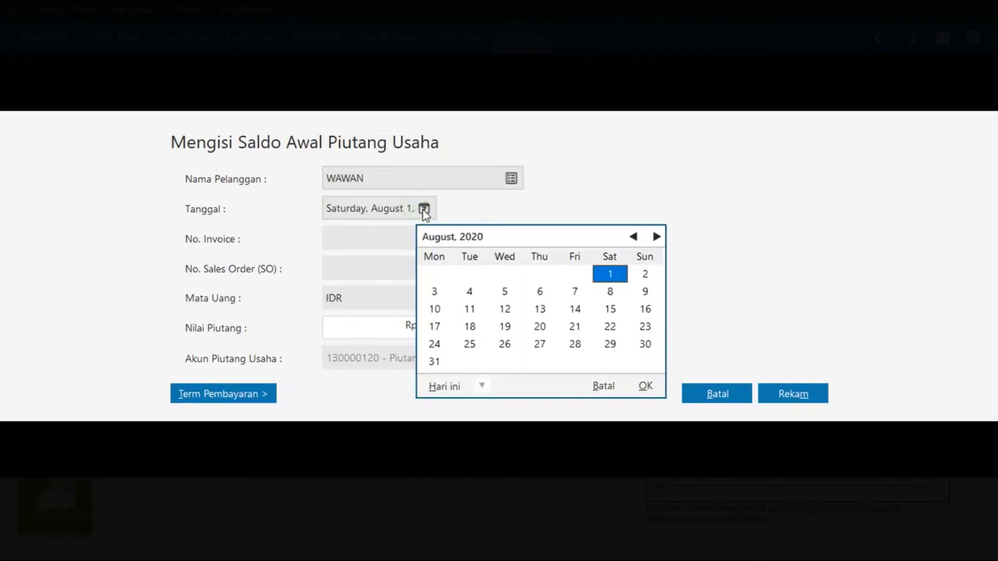
{"action": "left_click", "coordinate": [464, 292]}
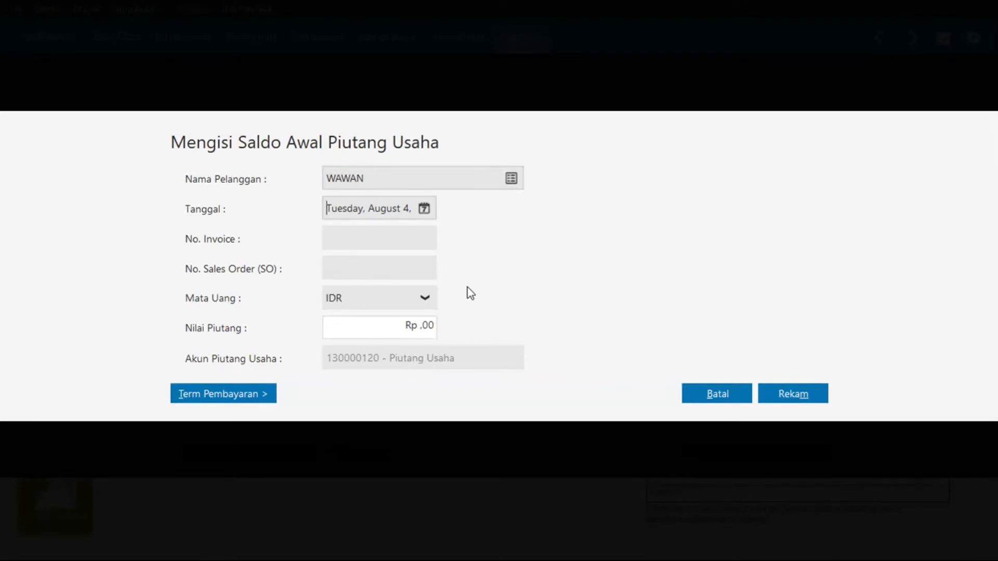
- Enter J-786 as the invoice number of the receivable entry
{"action": "left_click", "coordinate": [355, 238]}
{"action": "type", "text": "j-786"}
{"action": "key", "text": "Left"}
{"action": "key", "text": "Left"}
{"action": "key", "text": "Left"}
{"action": "key", "text": "Left"}
{"action": "key", "text": "BackSpace"}
{"action": "type", "text": "J"}
- Set the receivable value of invoice J-786 to Rp 5,000,000
{"action": "left_click", "coordinate": [367, 322]}
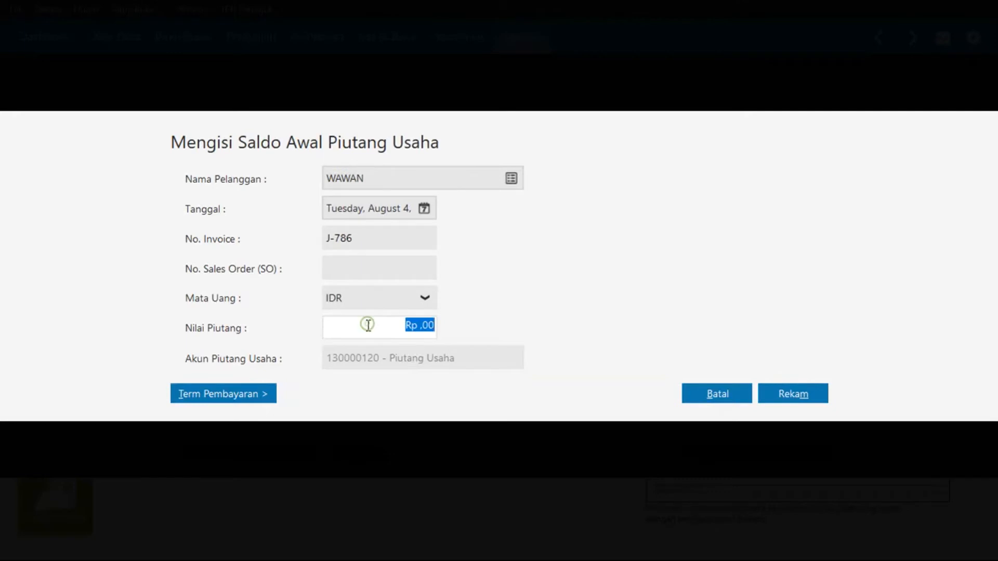
{"action": "key", "text": "Delete"}
{"action": "key", "text": "Delete"}
{"action": "key", "text": "Delete"}
{"action": "key", "text": "Delete"}
{"action": "key", "text": "Delete"}
{"action": "key", "text": "Delete"}
{"action": "type", "text": "5"}
{"action": "type", "text": "000000"}
{"action": "left_click", "coordinate": [387, 269]}
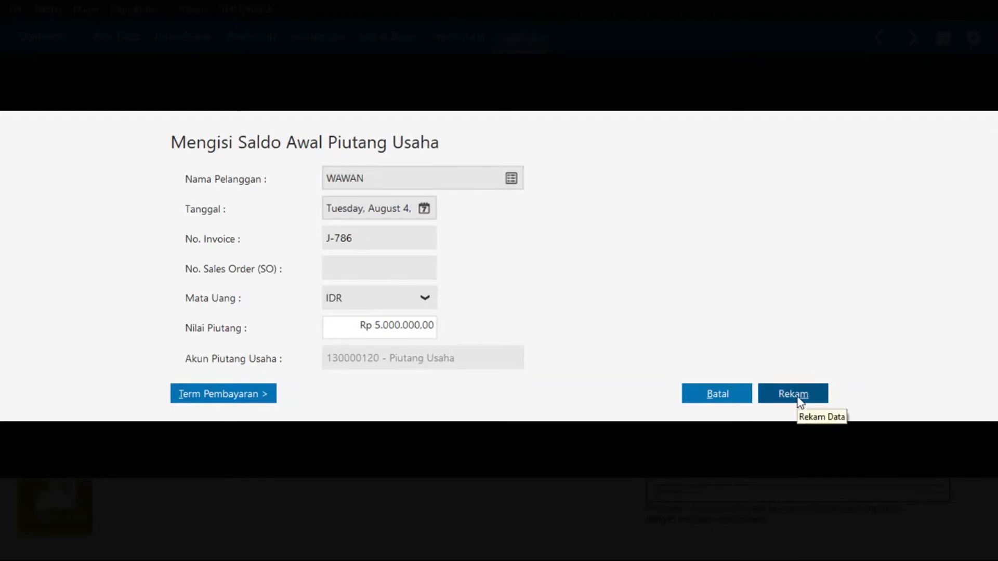
- Show the entry's payment terms, record the receivable, and close the receivable opening balance list
{"action": "left_click", "coordinate": [263, 394]}
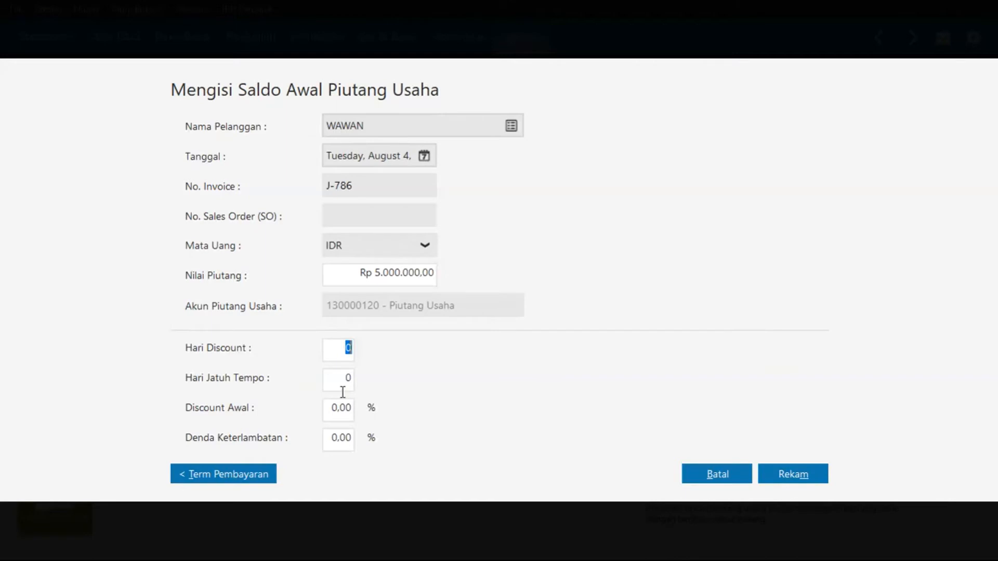
{"action": "left_click", "coordinate": [792, 474]}
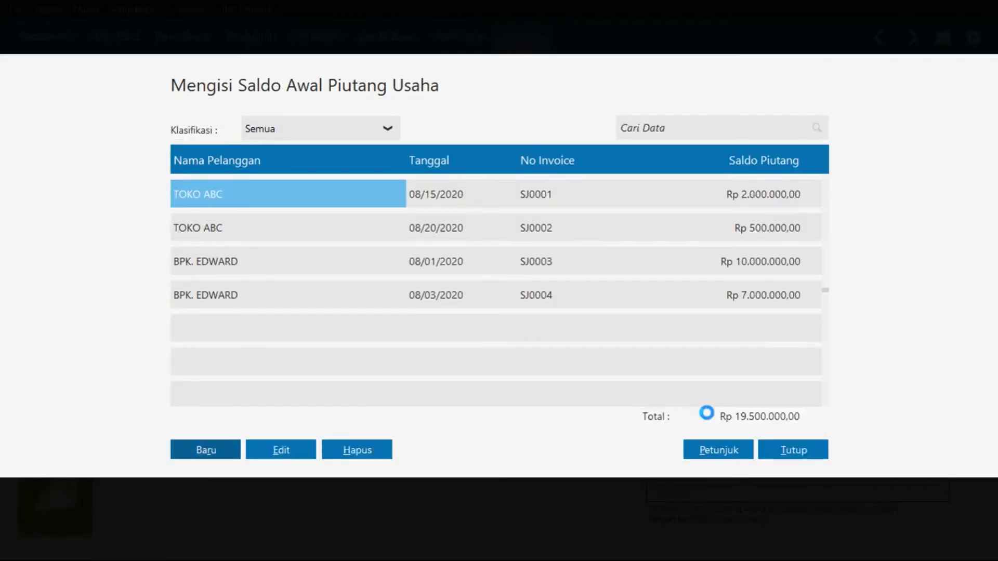
{"action": "left_click", "coordinate": [672, 331]}
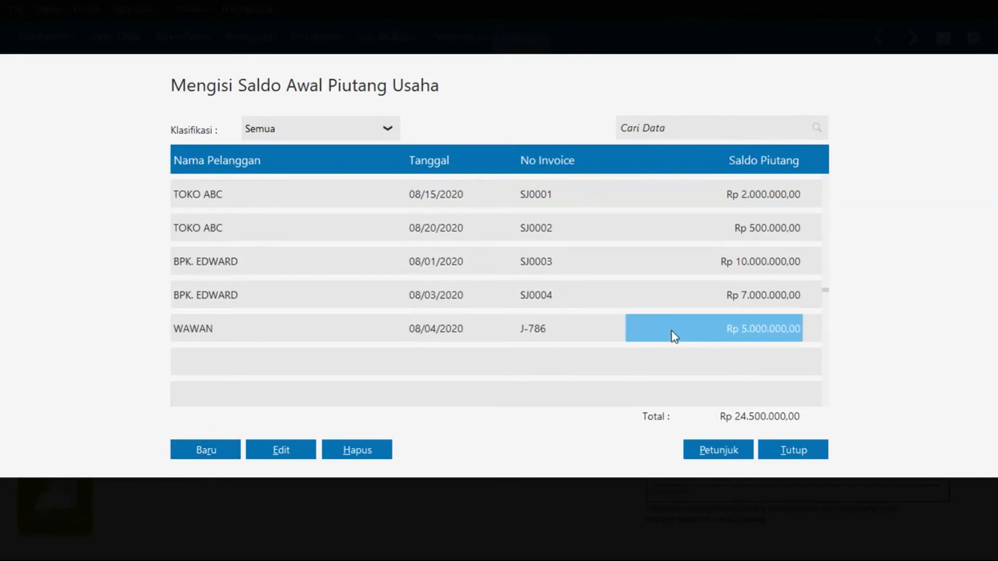
{"action": "left_click", "coordinate": [792, 452]}
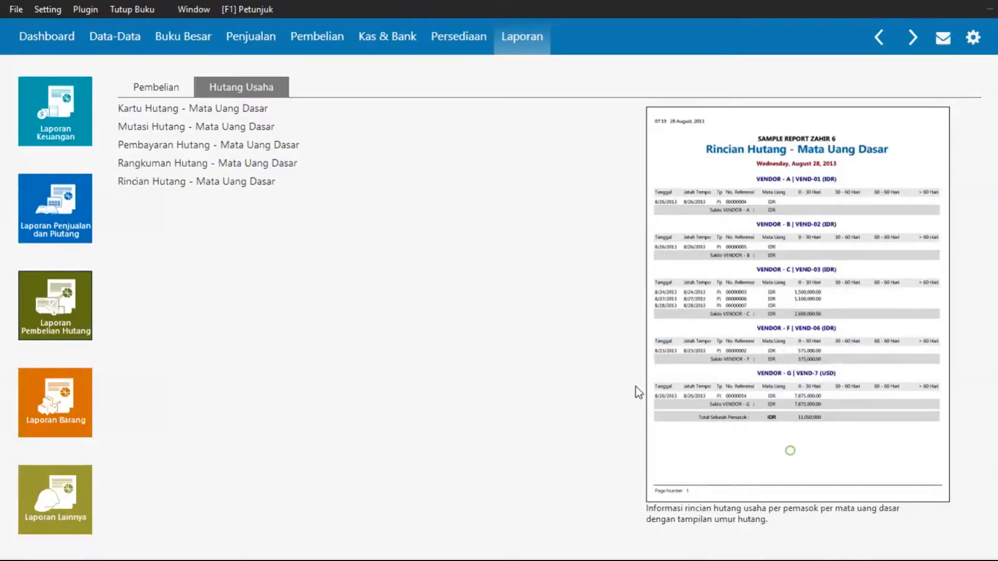
- Open the filter for the Kartu Piutang - Mata Uang Dasar report among the accounts receivable reports
{"action": "left_click", "coordinate": [62, 229]}
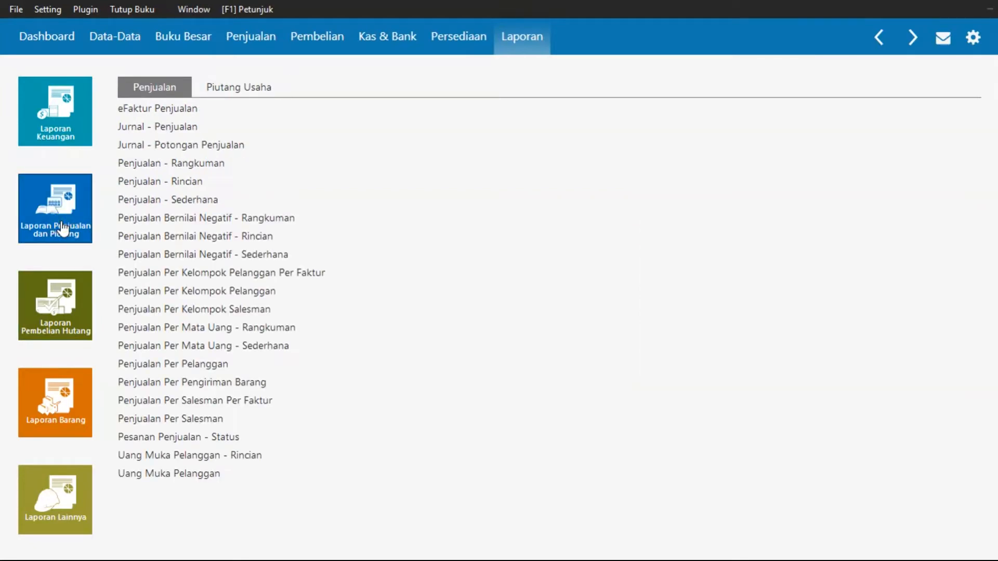
{"action": "left_click", "coordinate": [230, 85]}
{"action": "mouse_move", "coordinate": [201, 115]}
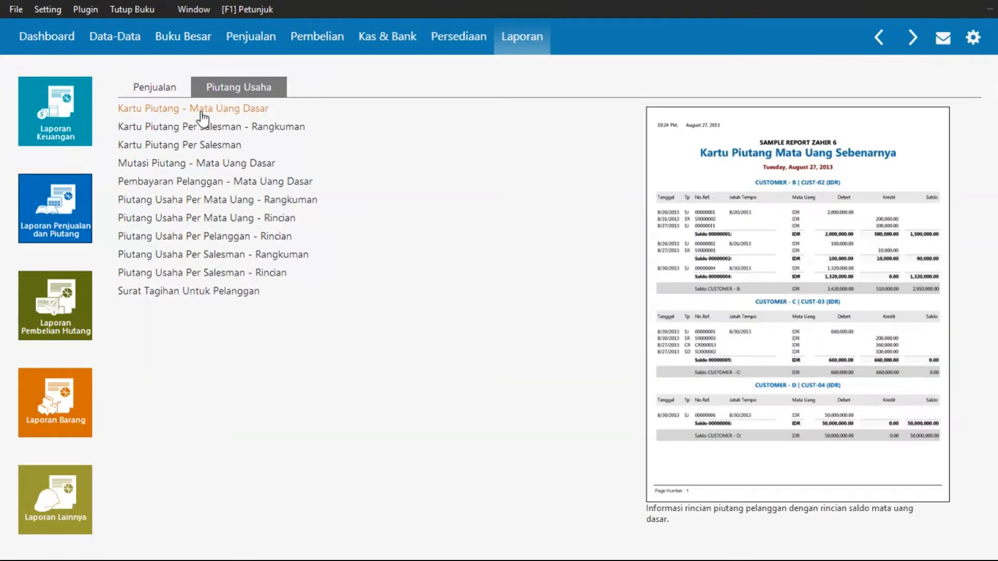
{"action": "left_click", "coordinate": [202, 113]}
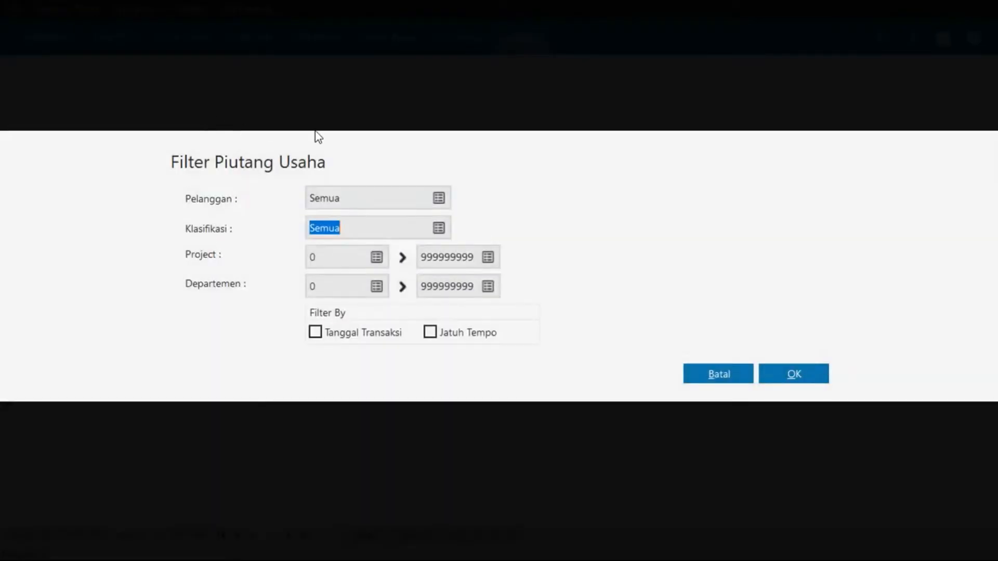
- Run the report by transaction date for Kedua-duanya starting 08/01/2020 and examine the receivables per customer
{"action": "left_click", "coordinate": [316, 333]}
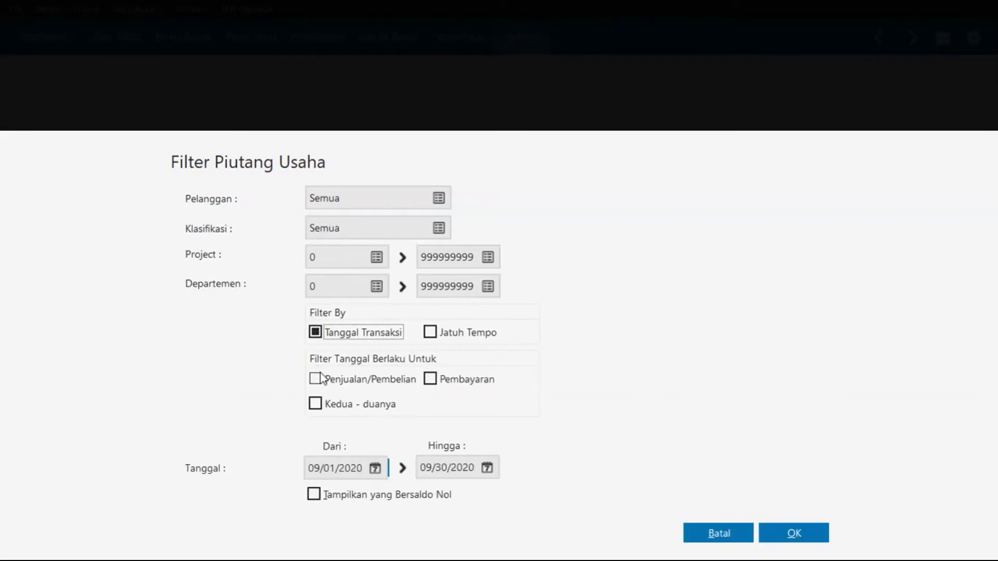
{"action": "left_click", "coordinate": [316, 405]}
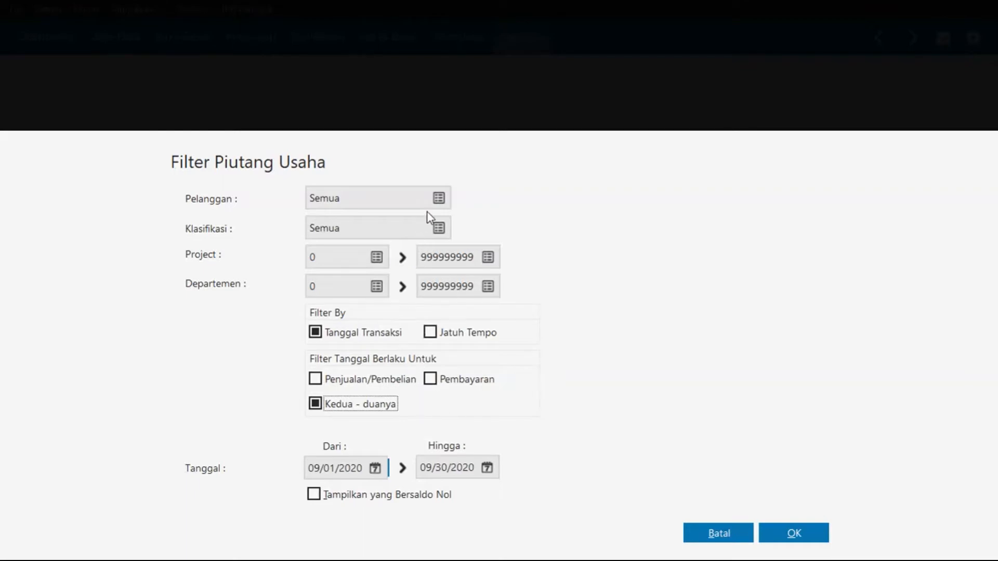
{"action": "left_click", "coordinate": [375, 471]}
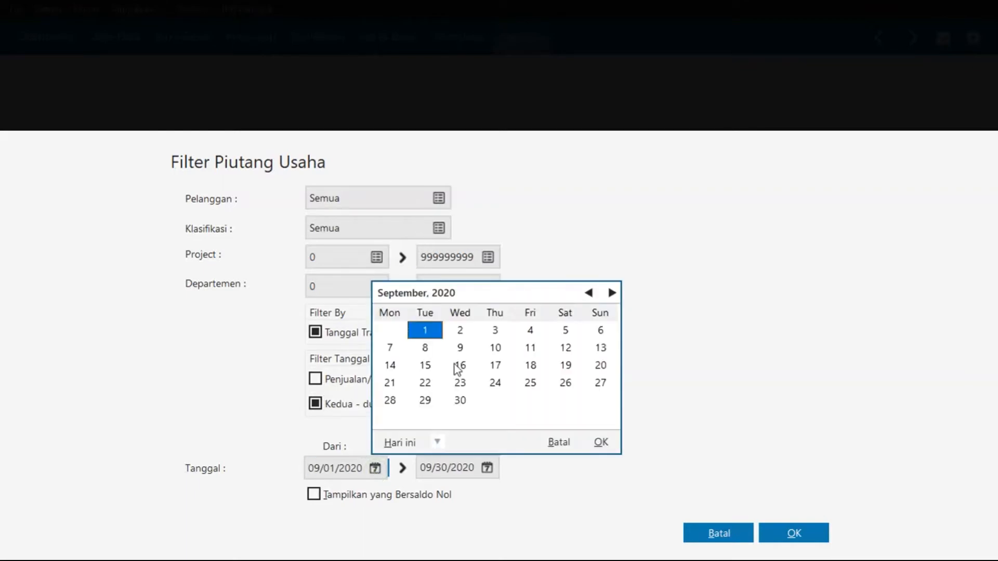
{"action": "left_click", "coordinate": [588, 294]}
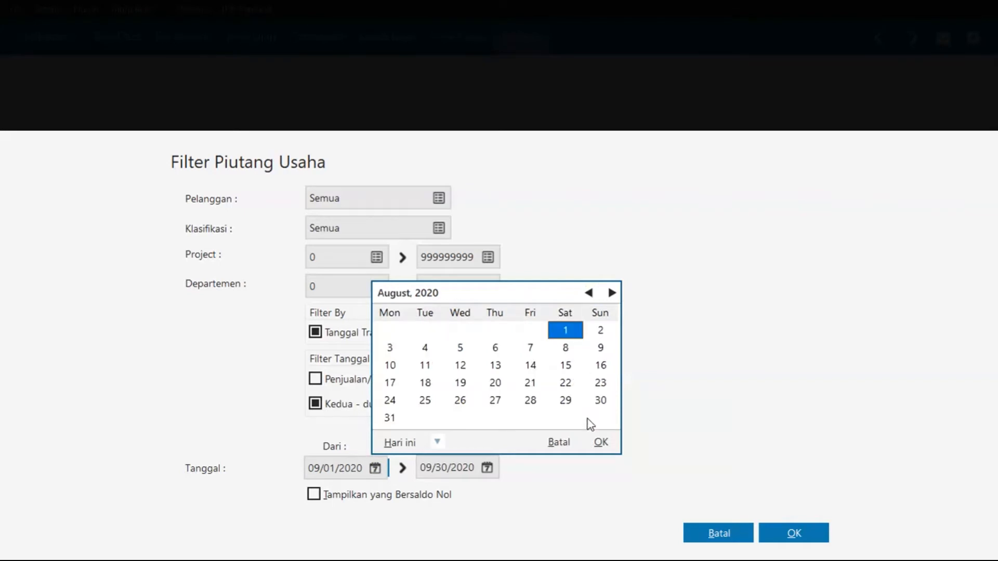
{"action": "left_click", "coordinate": [600, 443]}
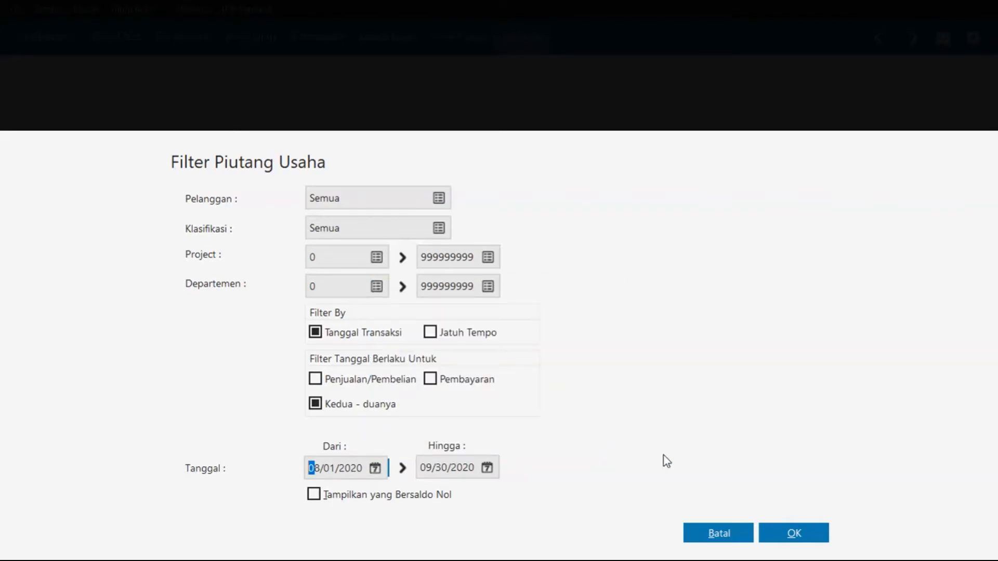
{"action": "left_click", "coordinate": [787, 536]}
{"action": "scroll", "coordinate": [798, 291], "scroll_direction": "down", "scroll_amount": 3}
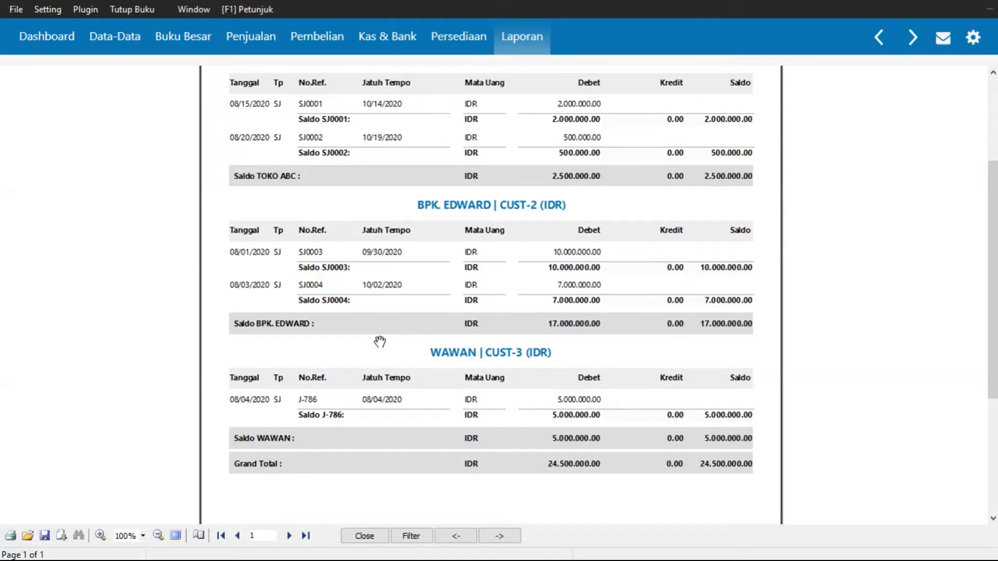
- Open the account opening balances (Saldo Awal Akun) and select the opening balance of the Kas account
{"action": "left_click", "coordinate": [52, 9]}
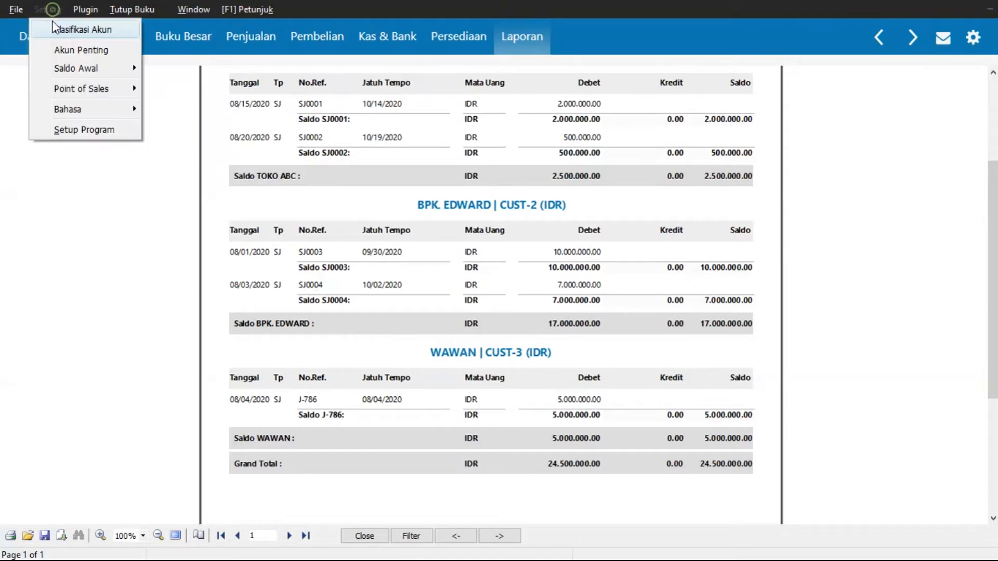
{"action": "mouse_move", "coordinate": [82, 69]}
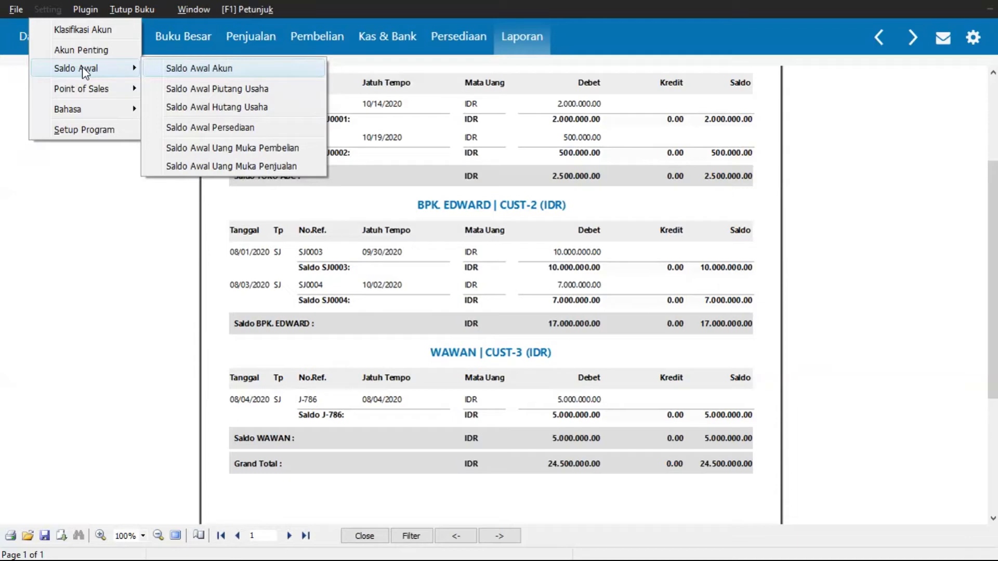
{"action": "left_click", "coordinate": [203, 69]}
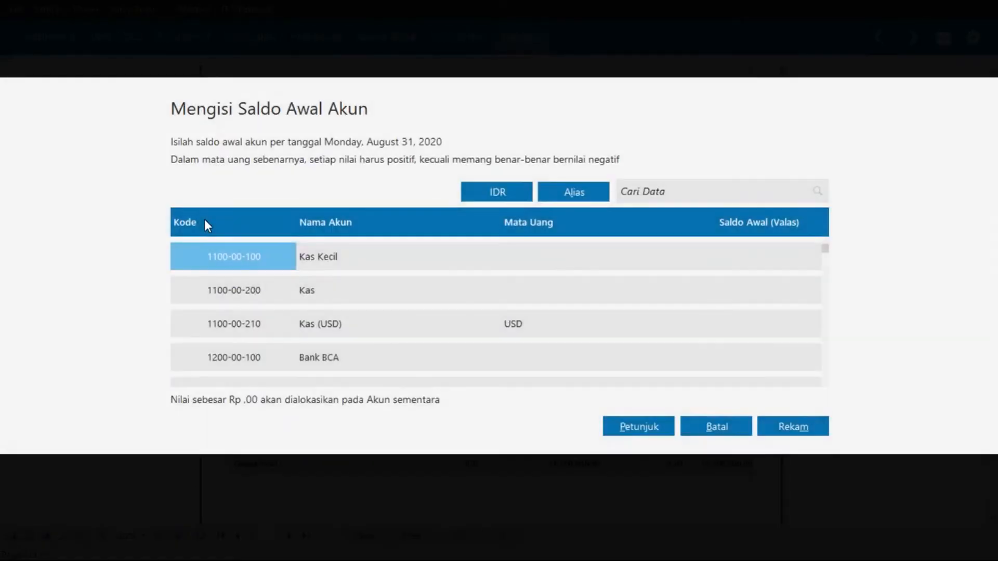
{"action": "left_click", "coordinate": [716, 265]}
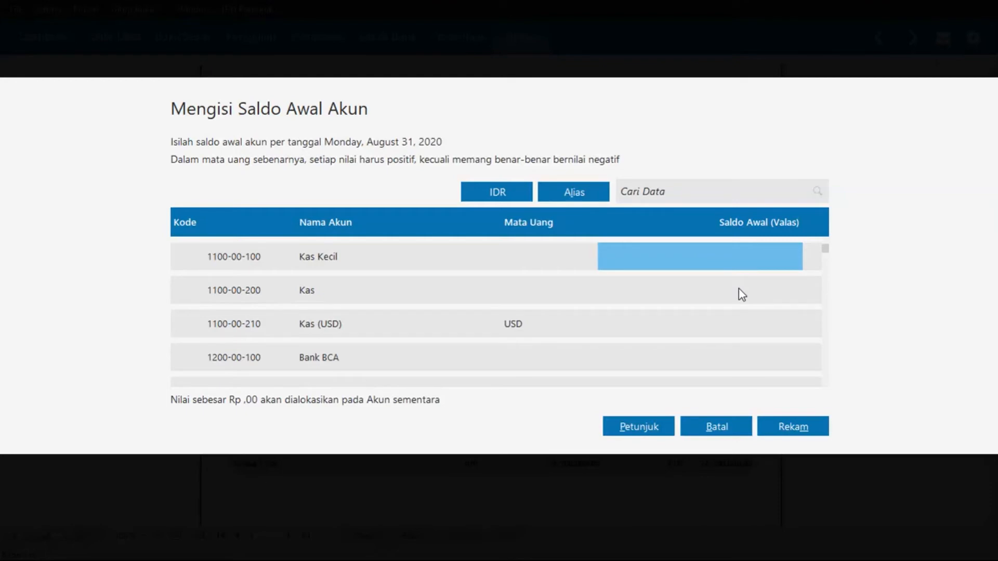
{"action": "key", "text": "Down"}
{"action": "key", "text": "Down"}
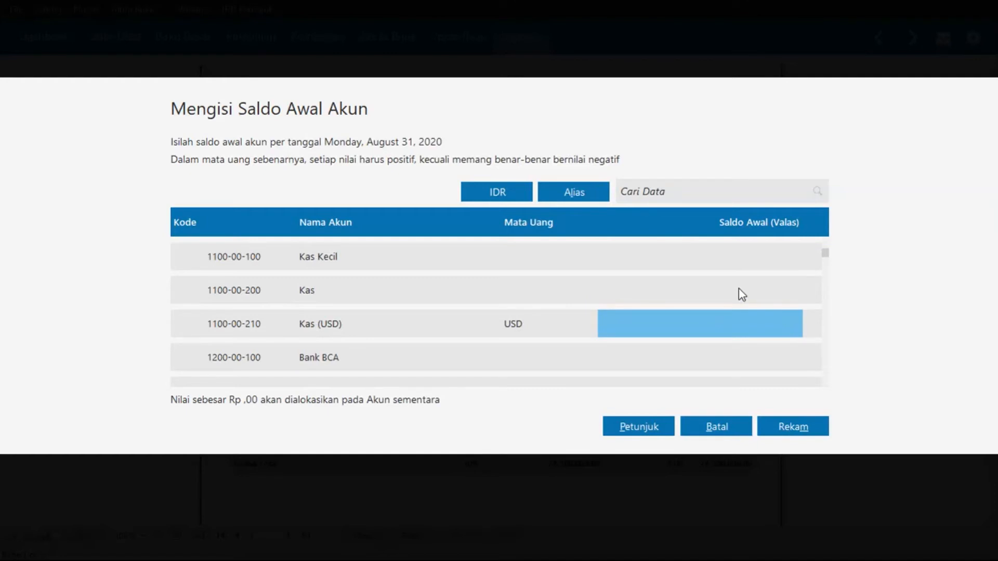
{"action": "key", "text": "Up"}
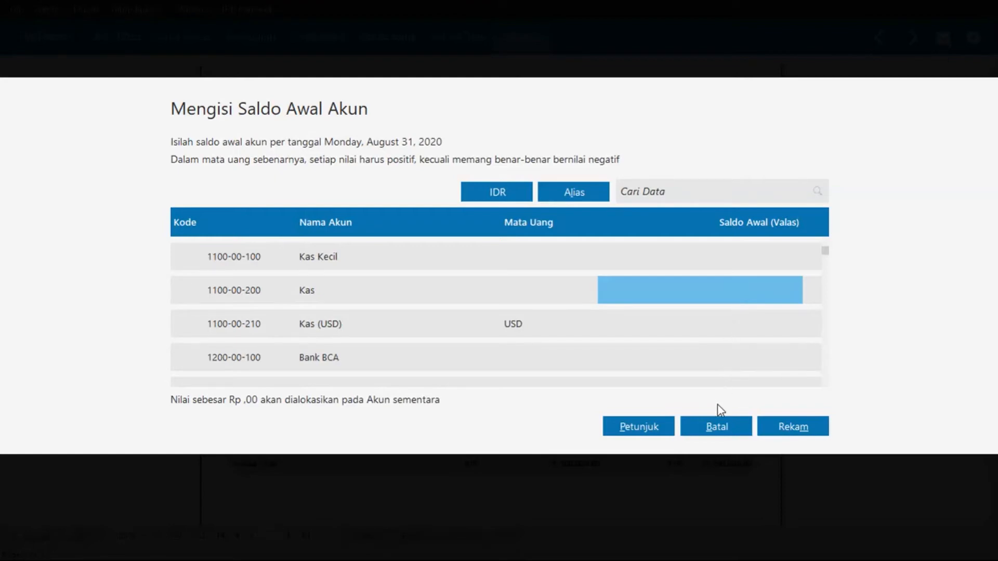
- Cancel the account opening balances and open the filter of the Mutasi Piutang - Mata Uang Dasar report in place of the Kartu Piutang report
{"action": "left_click", "coordinate": [717, 430]}
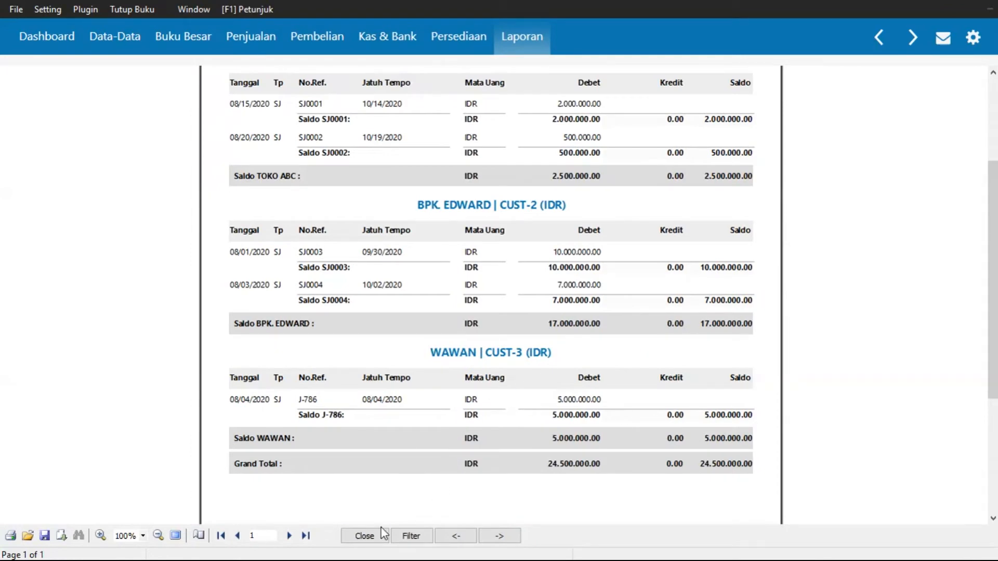
{"action": "left_click", "coordinate": [366, 536]}
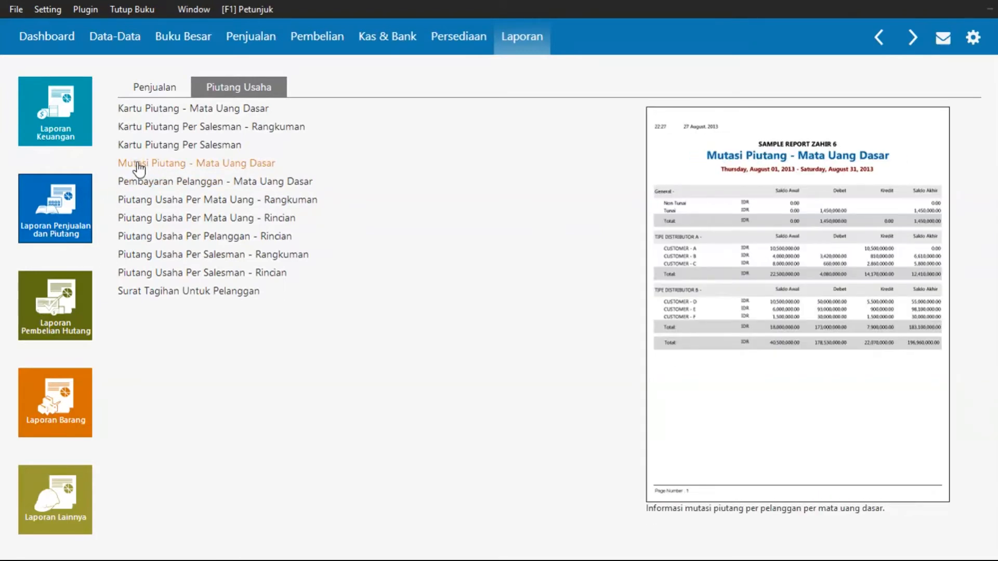
{"action": "left_click", "coordinate": [139, 168]}
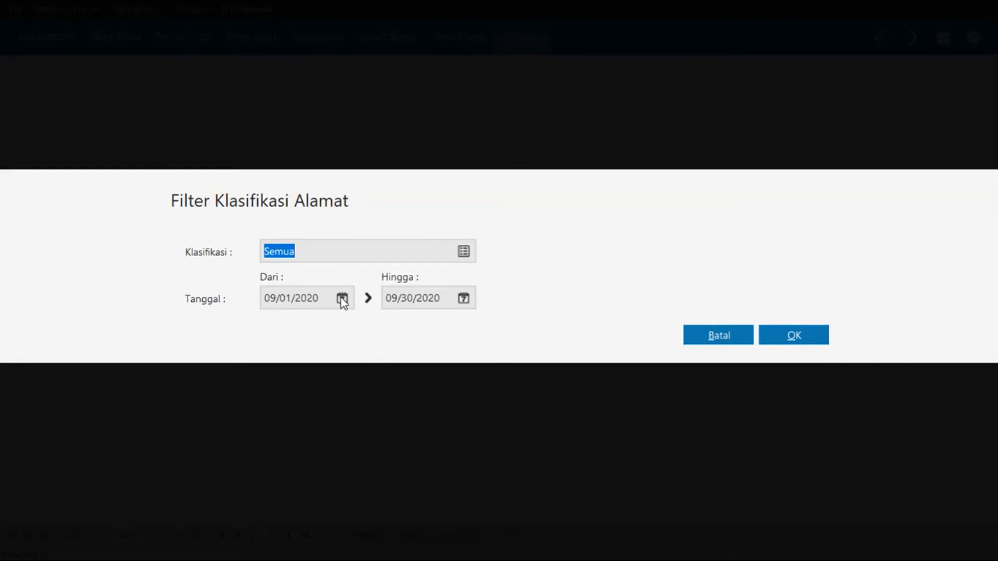
- Run the Mutasi Piutang report for all classifications from 07/01/2020 to 09/30/2020
{"action": "left_click", "coordinate": [341, 297]}
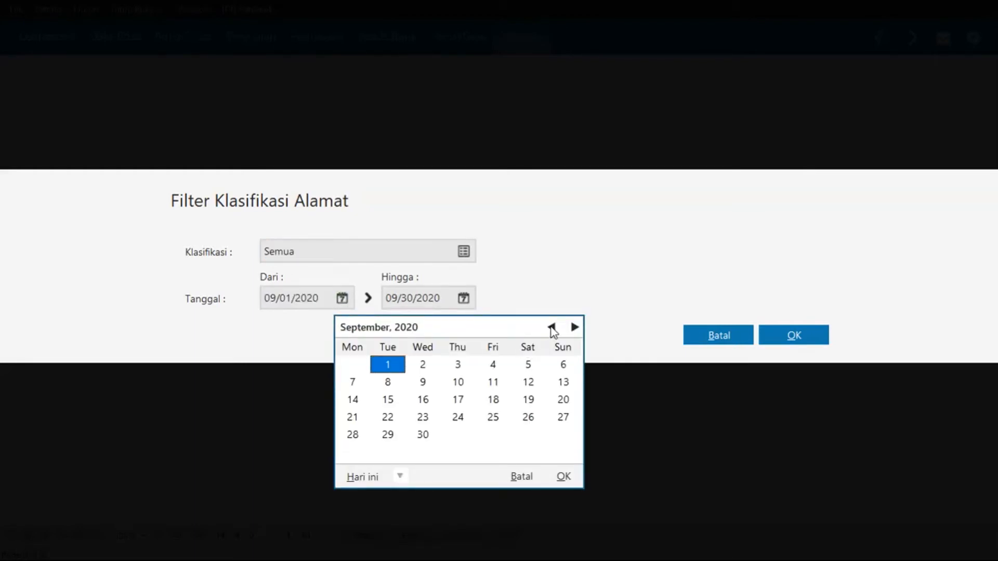
{"action": "left_click", "coordinate": [551, 327]}
{"action": "left_click", "coordinate": [551, 326]}
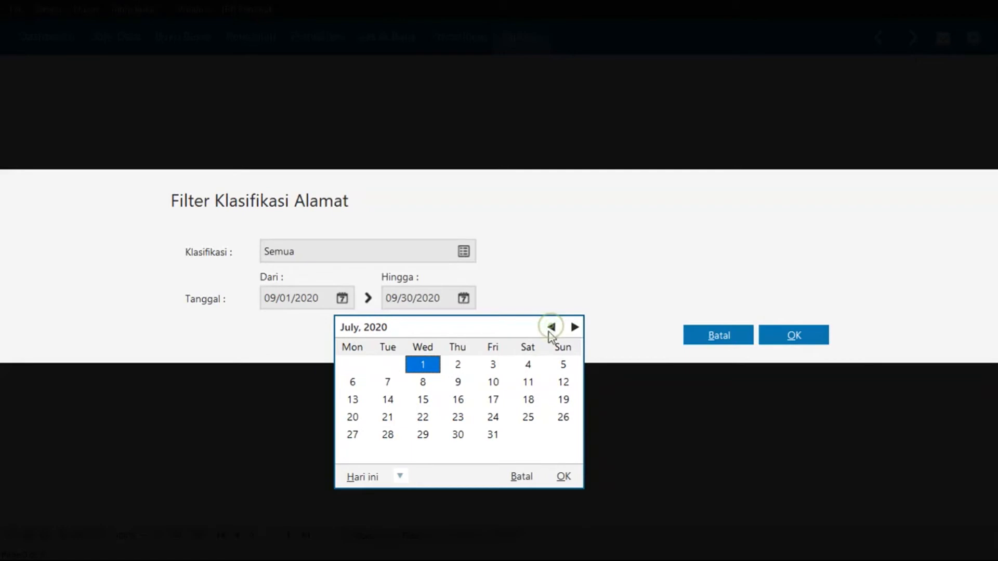
{"action": "left_click", "coordinate": [569, 474]}
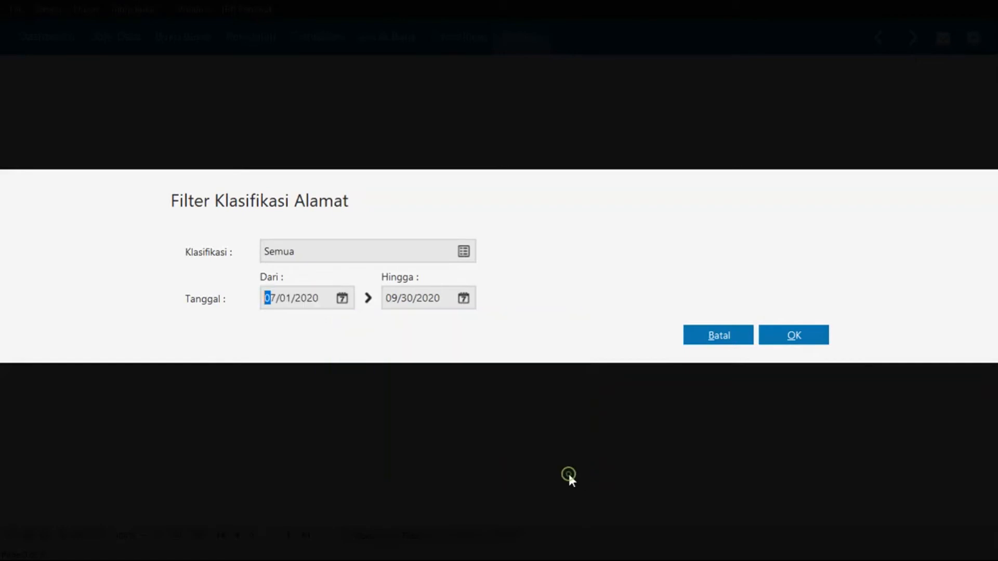
{"action": "left_click", "coordinate": [788, 335]}
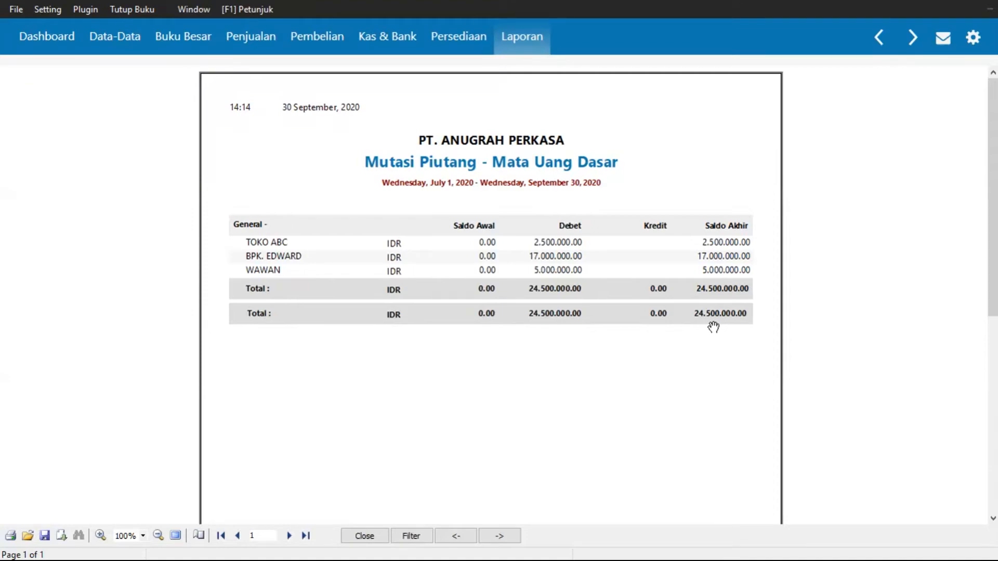
- In the account opening balances (Saldo Awal Akun), set Piutang Usaha to 24.500.000,00 and record it despite the unbalanced total
{"action": "left_click", "coordinate": [49, 11]}
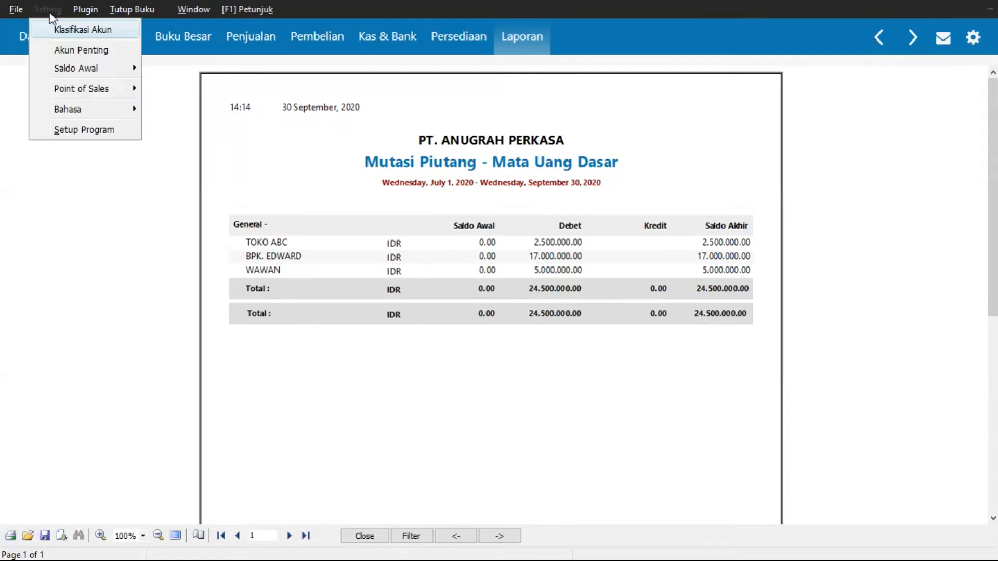
{"action": "mouse_move", "coordinate": [78, 68]}
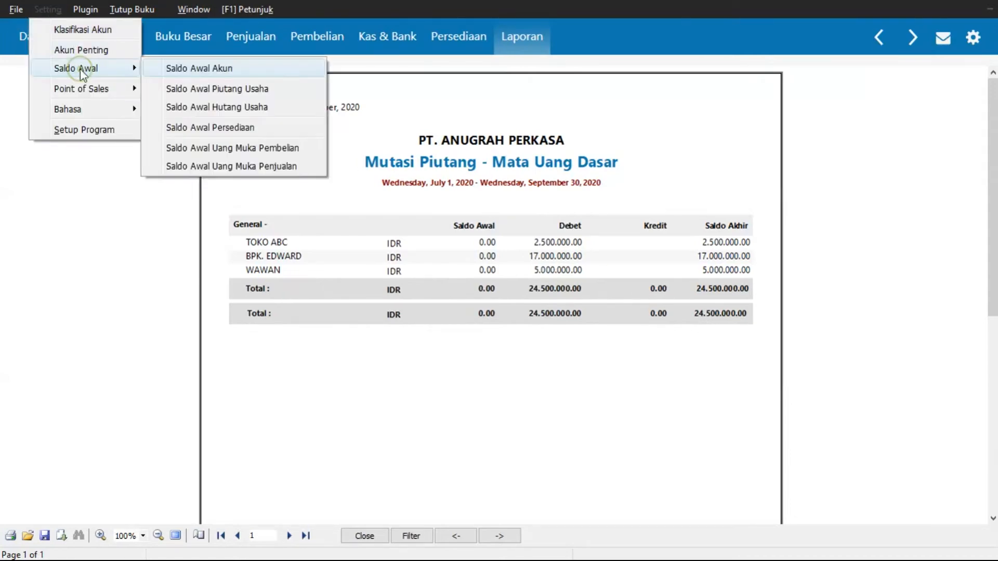
{"action": "left_click", "coordinate": [182, 70]}
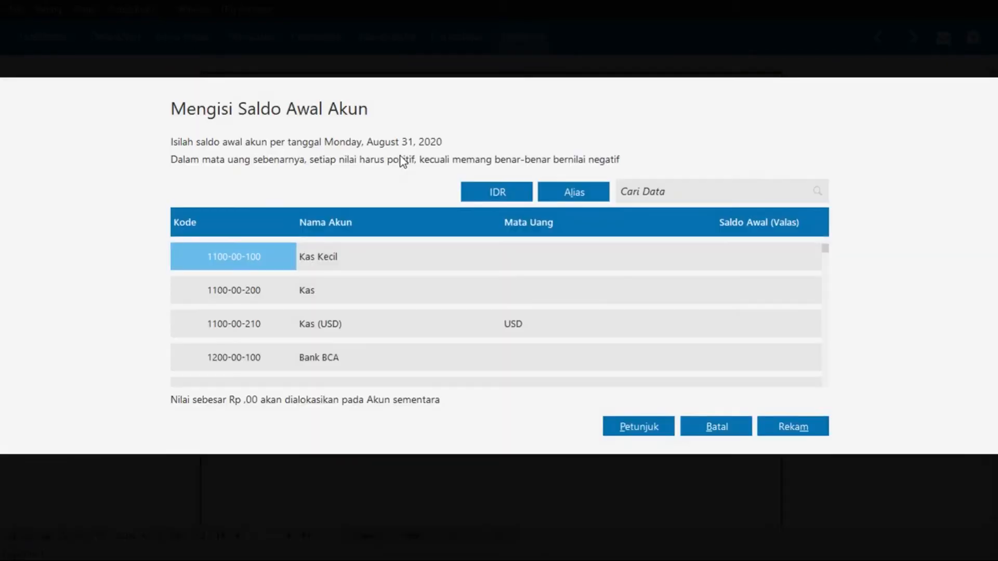
{"action": "left_click", "coordinate": [434, 315]}
{"action": "key", "text": "Down"}
{"action": "key", "text": "Down"}
{"action": "key", "text": "Down"}
{"action": "key", "text": "Down"}
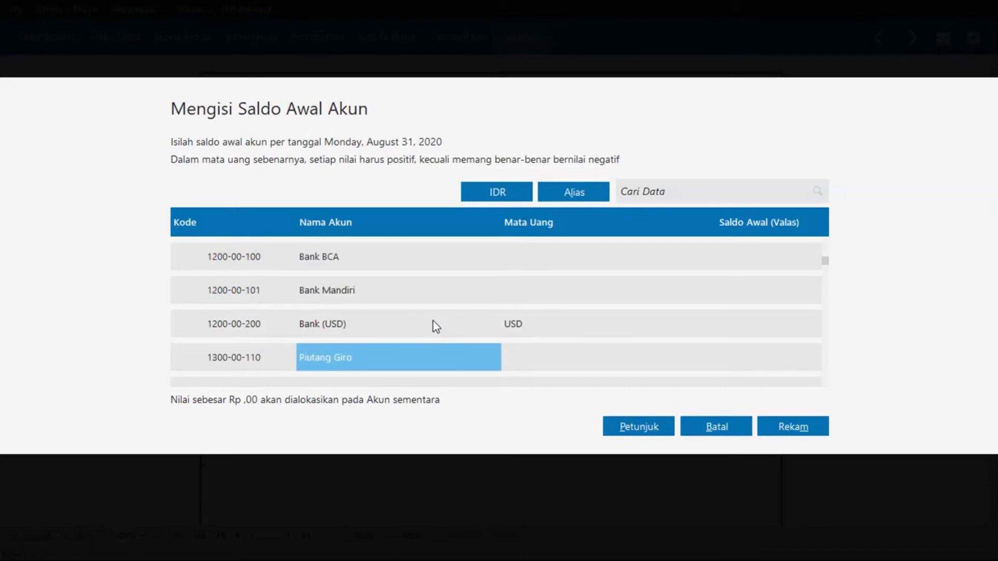
{"action": "key", "text": "Down"}
{"action": "left_click", "coordinate": [723, 352]}
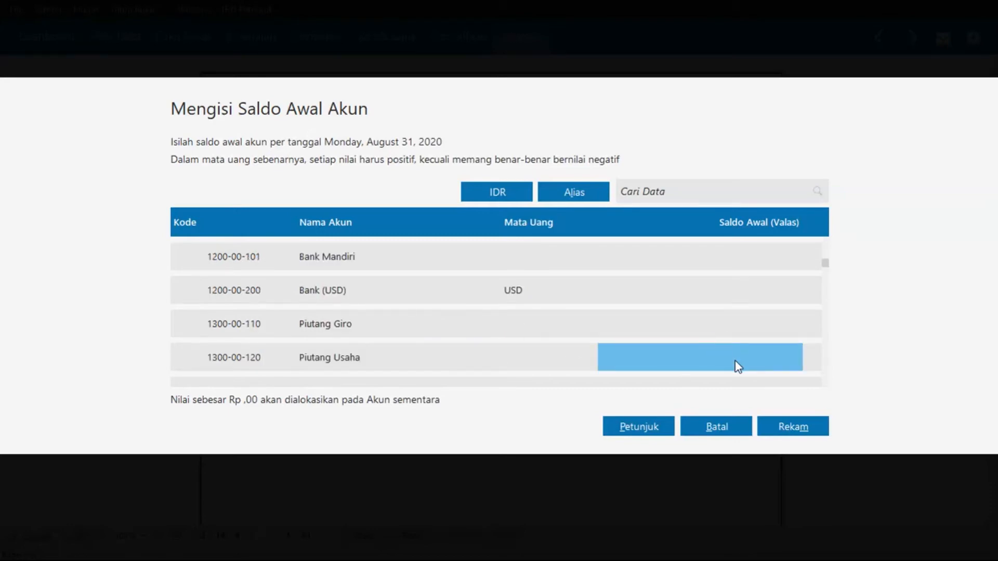
{"action": "type", "text": "24"}
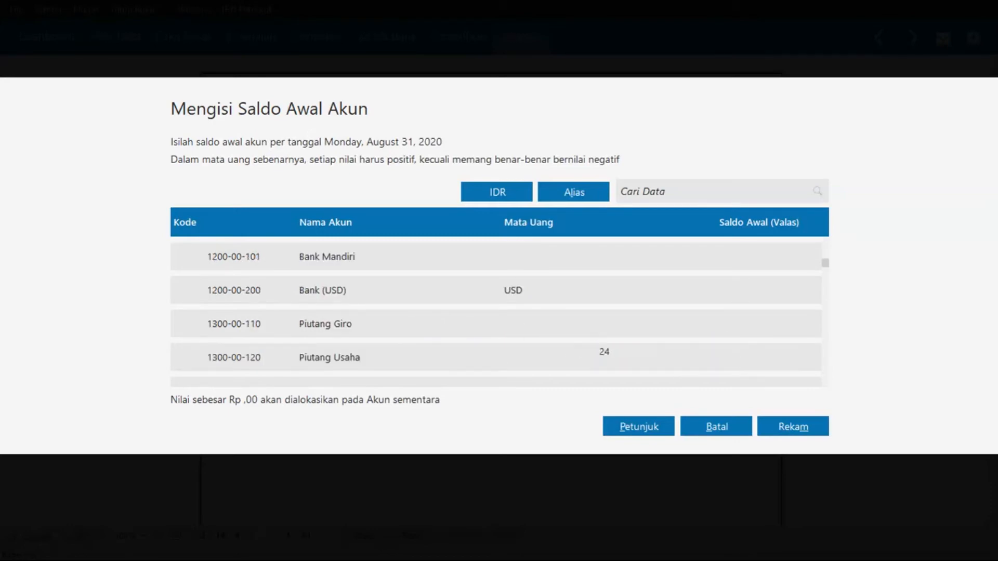
{"action": "type", "text": "500000"}
{"action": "key", "text": "Return"}
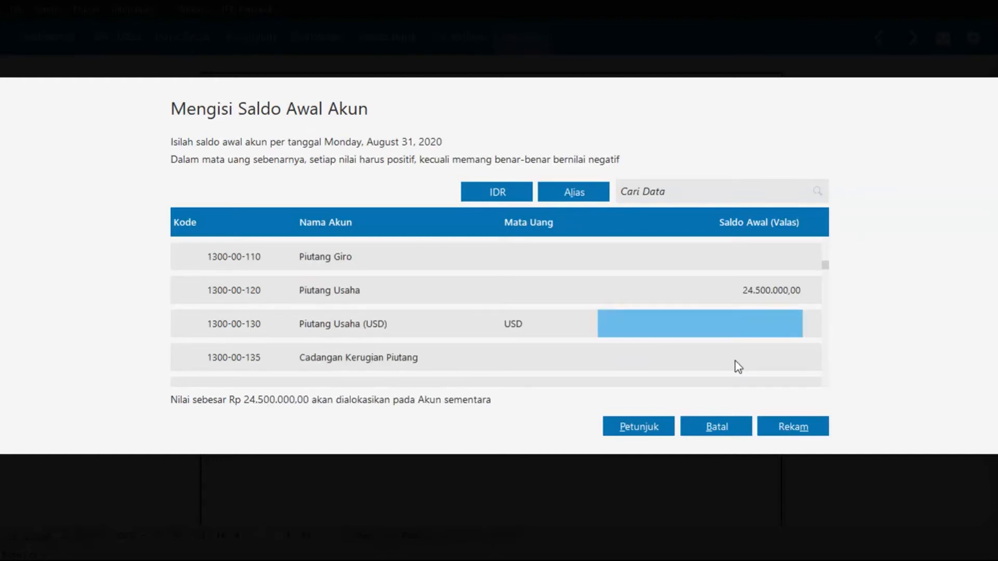
{"action": "left_click", "coordinate": [792, 427]}
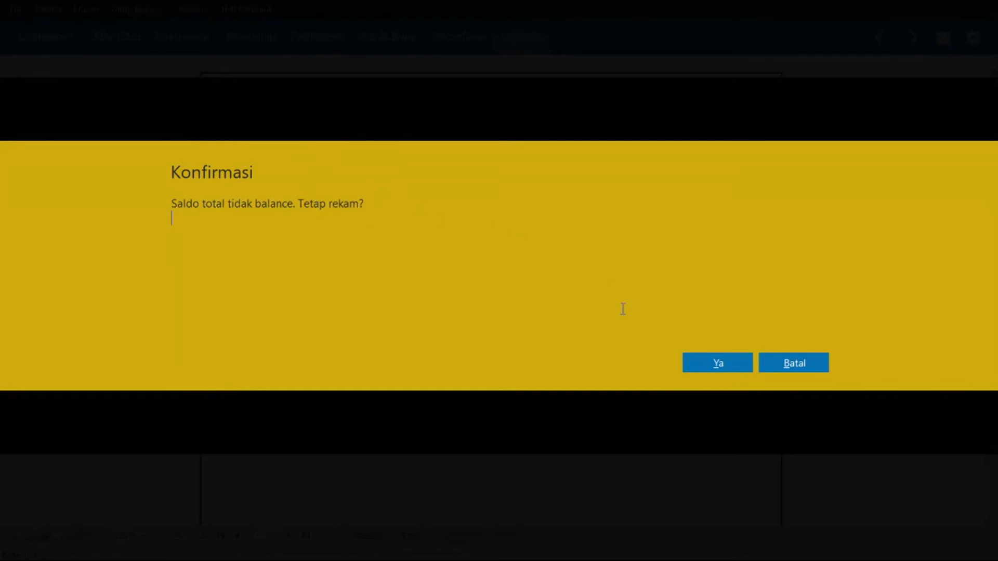
{"action": "left_click", "coordinate": [715, 360]}
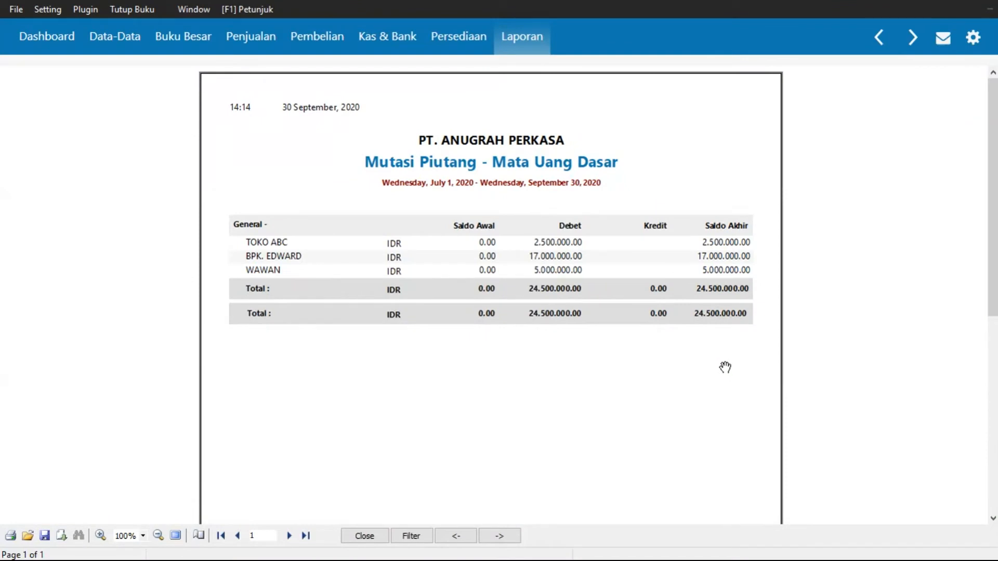
- Close the Mutasi Piutang report and open the filter for the Mutasi Hutang - Mata Uang Dasar report among the payables reports
{"action": "left_click", "coordinate": [365, 536]}
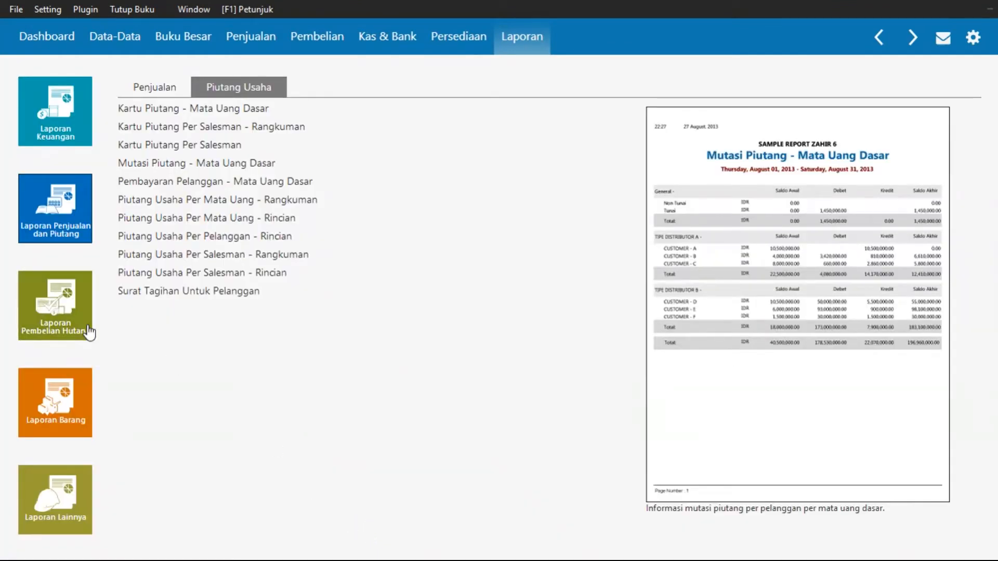
{"action": "left_click", "coordinate": [72, 329]}
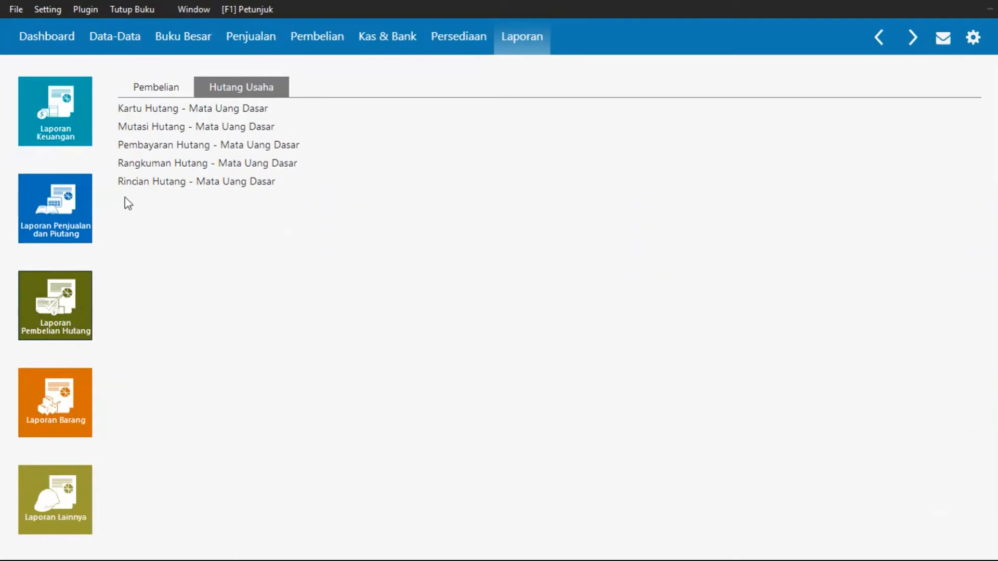
{"action": "mouse_move", "coordinate": [169, 134]}
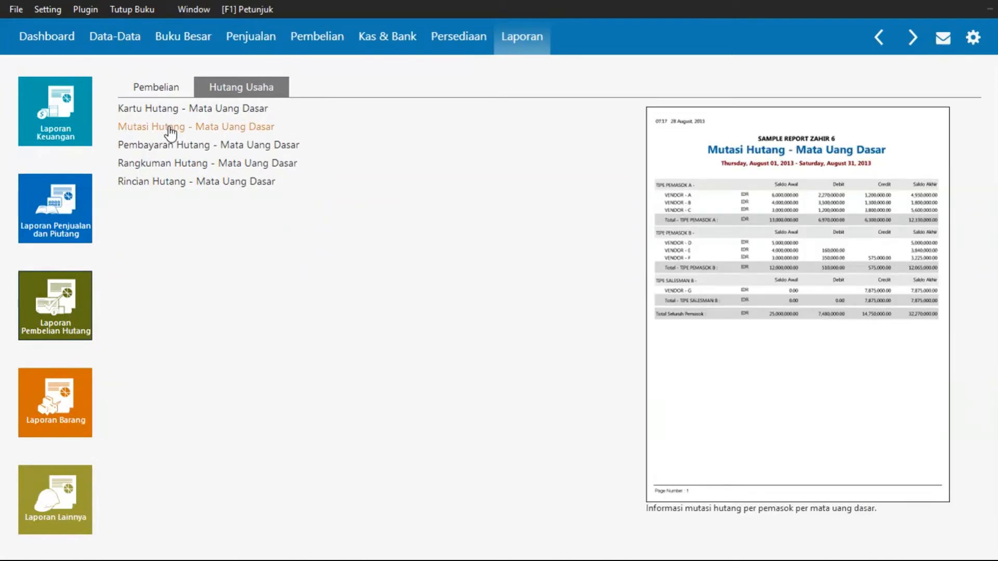
{"action": "left_click", "coordinate": [170, 128]}
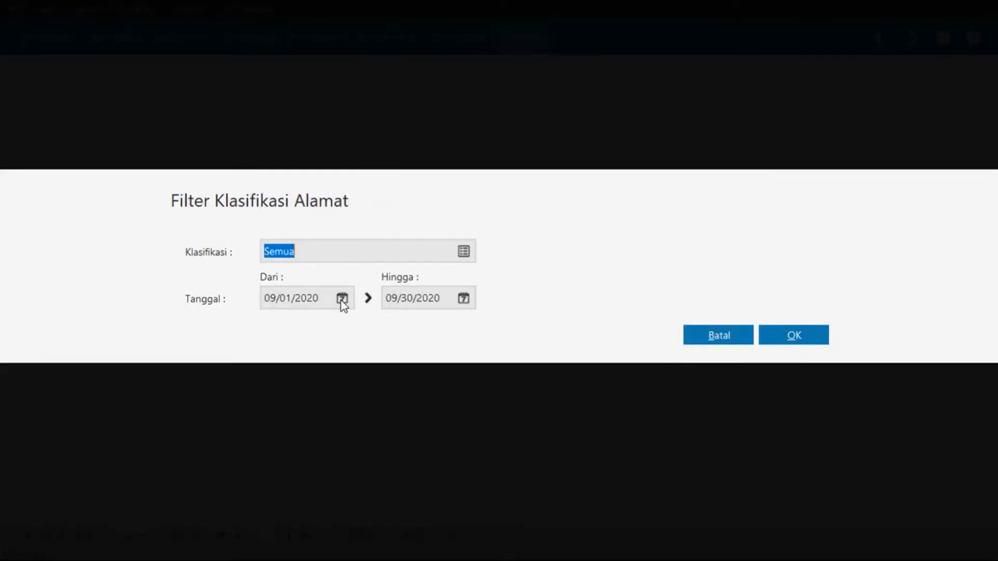
- Run the Mutasi Hutang report for all classifications from 07/01/2020 to 08/31/2020
{"action": "left_click", "coordinate": [341, 300]}
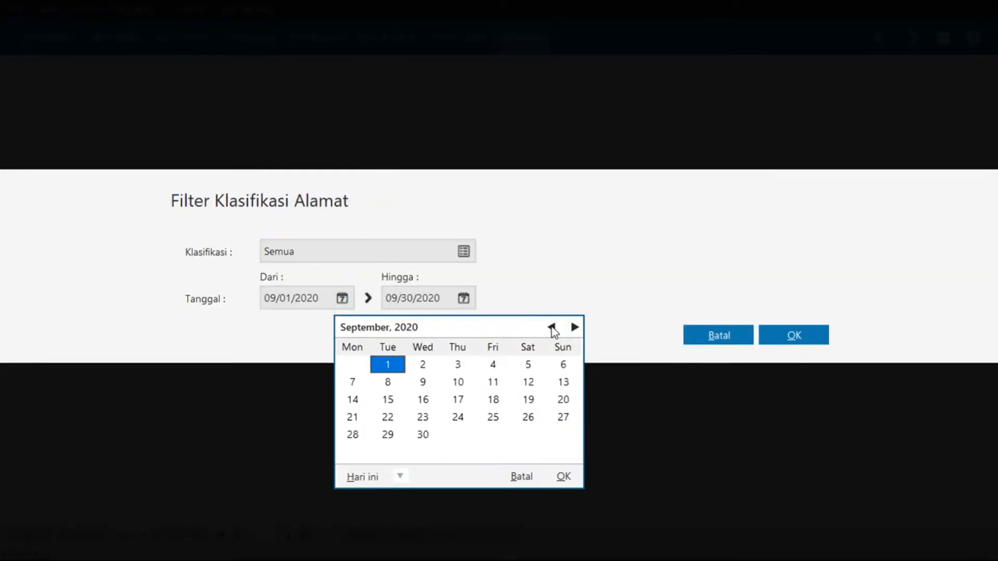
{"action": "left_click", "coordinate": [552, 328]}
{"action": "left_click", "coordinate": [553, 328]}
{"action": "left_click", "coordinate": [563, 477]}
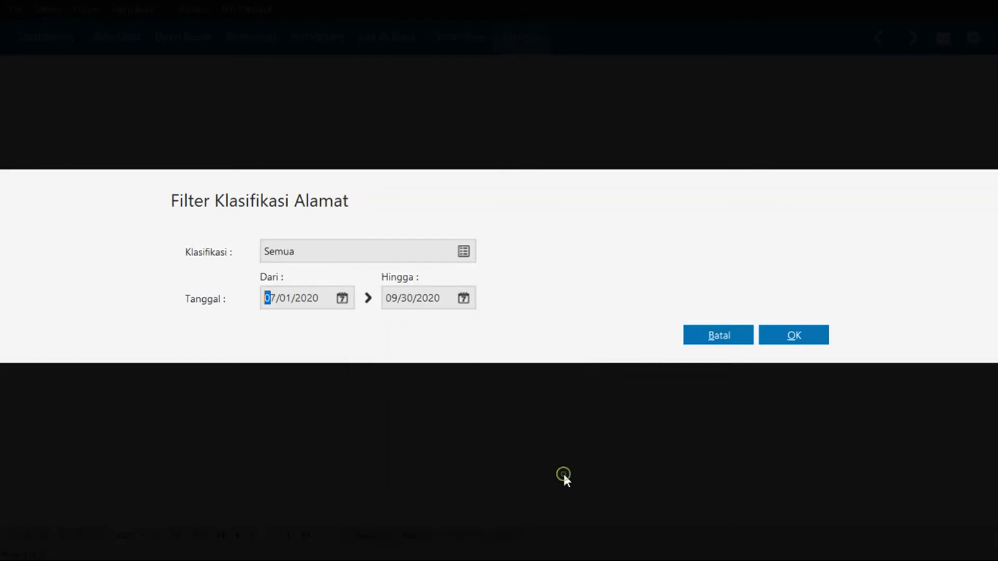
{"action": "left_click", "coordinate": [469, 299]}
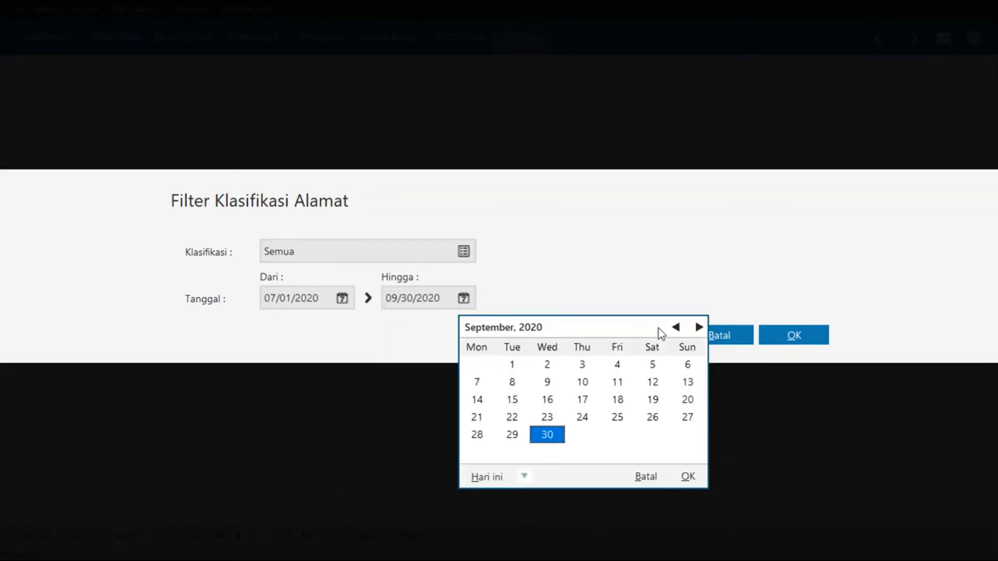
{"action": "left_click", "coordinate": [674, 328]}
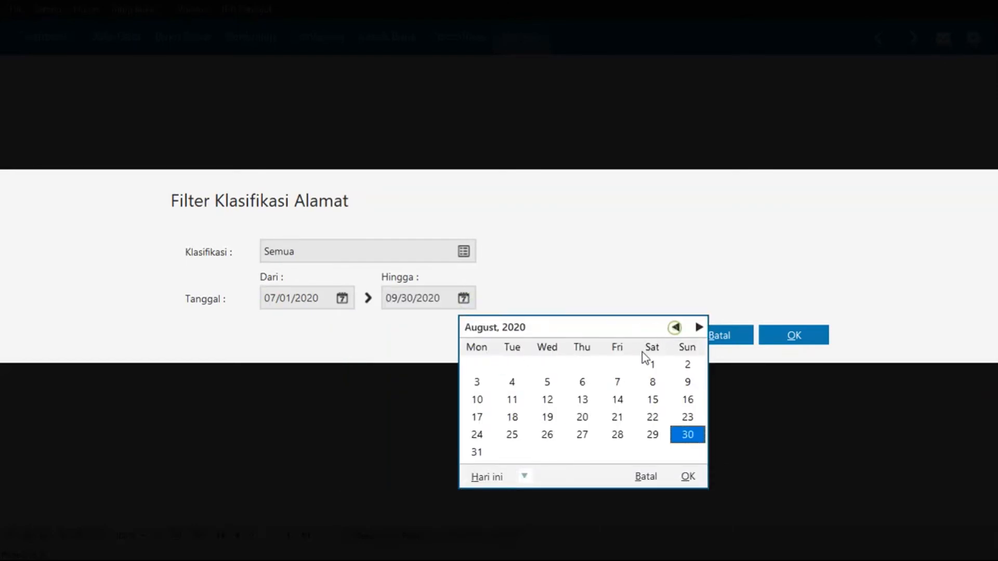
{"action": "double_click", "coordinate": [478, 453]}
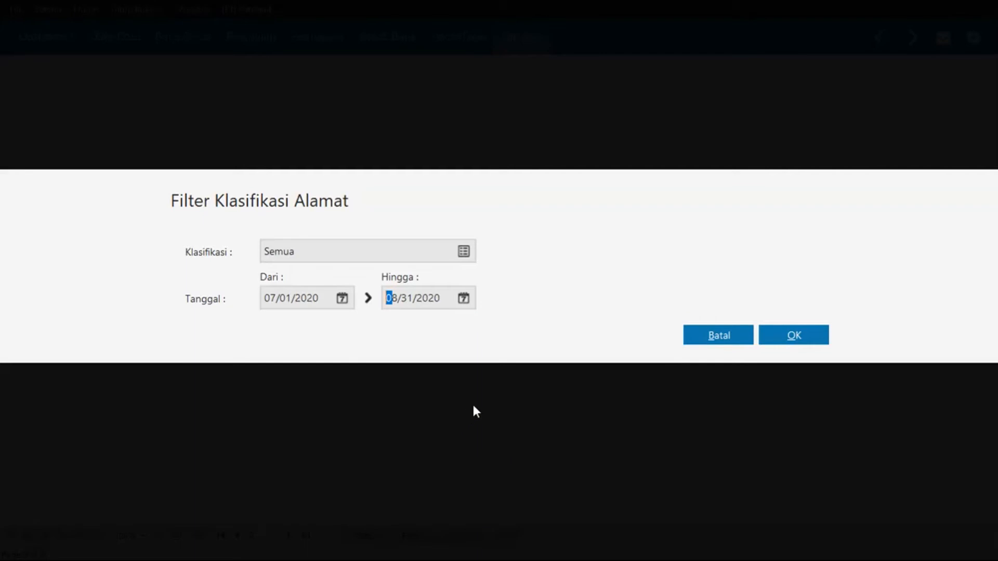
{"action": "left_click", "coordinate": [792, 341]}
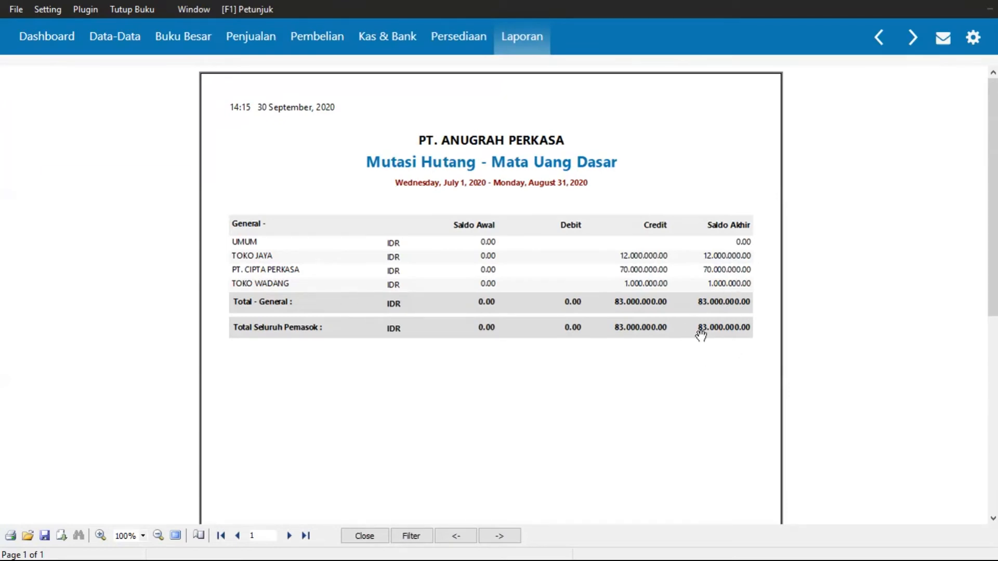
- In the account opening balances (Saldo Awal Akun), set Hutang Usaha to 83.000.000,00 and record it despite the unbalanced total
{"action": "left_click", "coordinate": [22, 7]}
{"action": "mouse_move", "coordinate": [48, 9]}
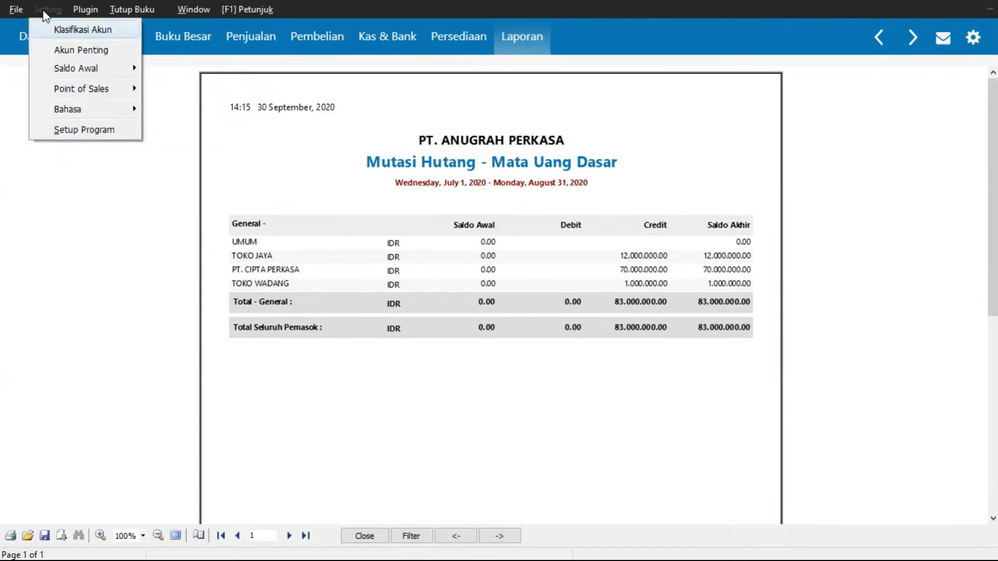
{"action": "mouse_move", "coordinate": [97, 68]}
{"action": "left_click", "coordinate": [176, 66]}
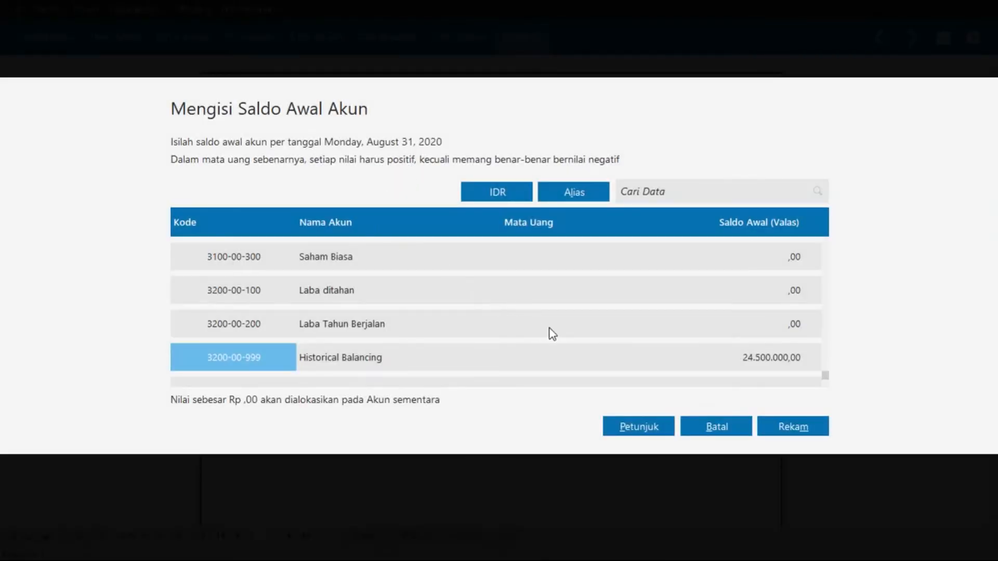
{"action": "key", "text": "Up"}
{"action": "key", "text": "Up"}
{"action": "key", "text": "Up"}
{"action": "key", "text": "Up"}
{"action": "key", "text": "Up"}
{"action": "key", "text": "Up"}
{"action": "key", "text": "Up"}
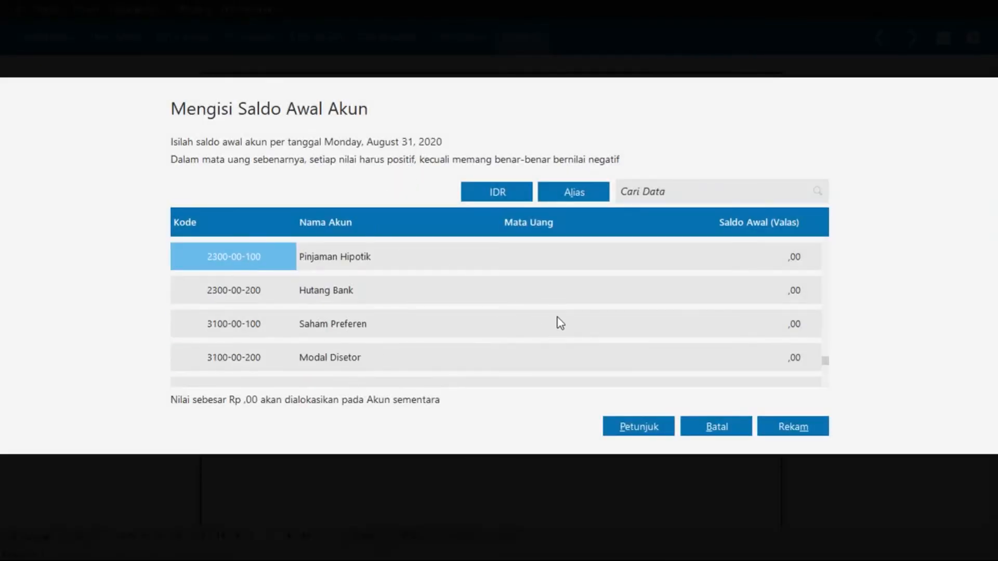
{"action": "key", "text": "Up"}
{"action": "key", "text": "Up"}
{"action": "key", "text": "Up"}
{"action": "key", "text": "Up"}
{"action": "key", "text": "Up"}
{"action": "key", "text": "Up"}
{"action": "key", "text": "Up"}
{"action": "key", "text": "Up"}
{"action": "key", "text": "Up"}
{"action": "key", "text": "Up"}
{"action": "key", "text": "Up"}
{"action": "key", "text": "Up"}
{"action": "key", "text": "Up"}
{"action": "key", "text": "Up"}
{"action": "key", "text": "Up"}
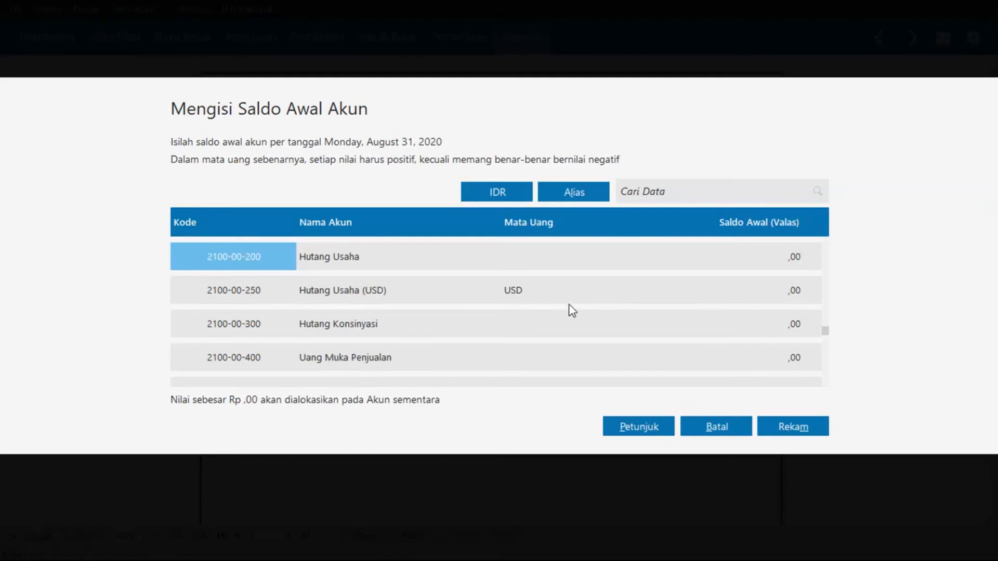
{"action": "left_click", "coordinate": [716, 260]}
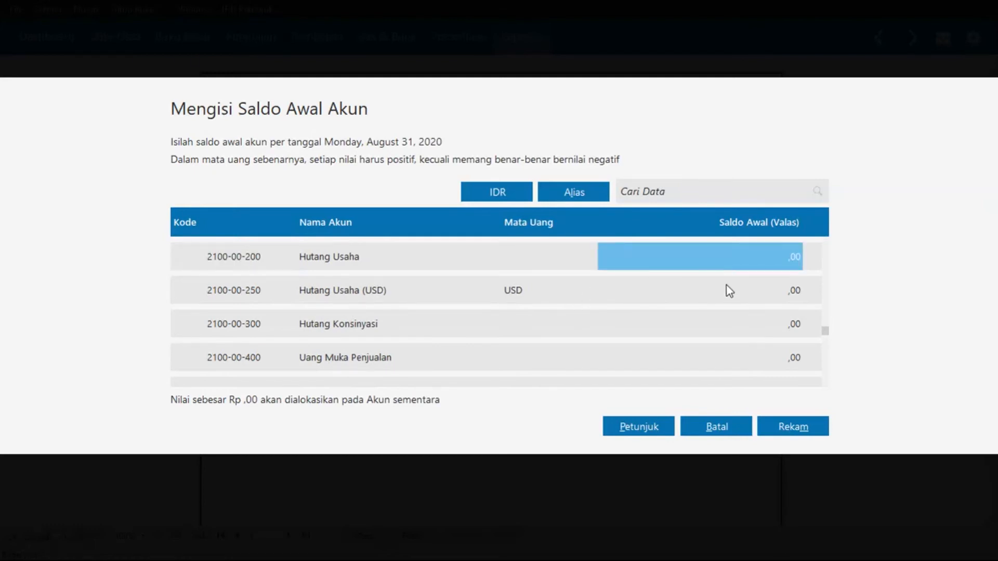
{"action": "type", "text": "83"}
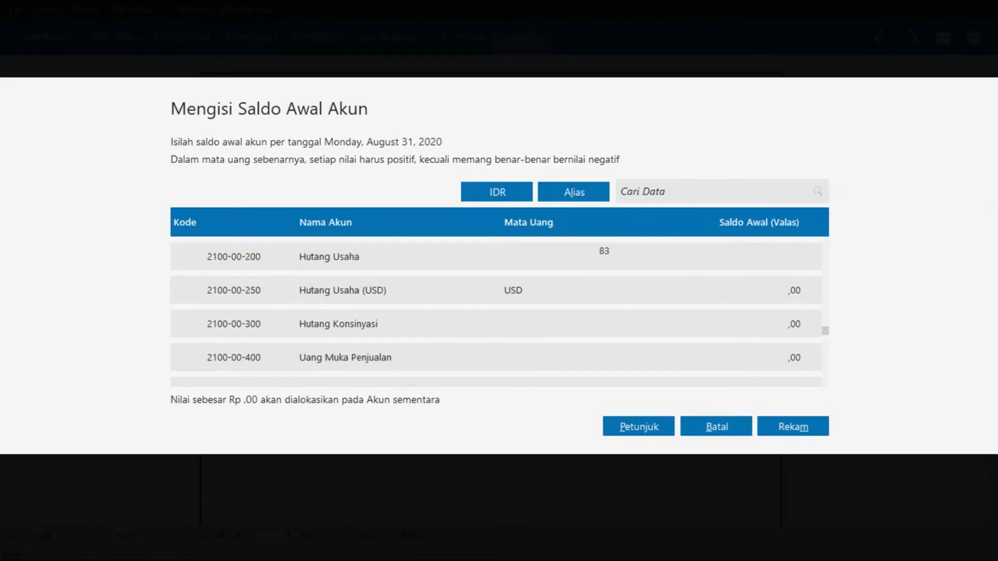
{"action": "type", "text": "000000"}
{"action": "key", "text": "Return"}
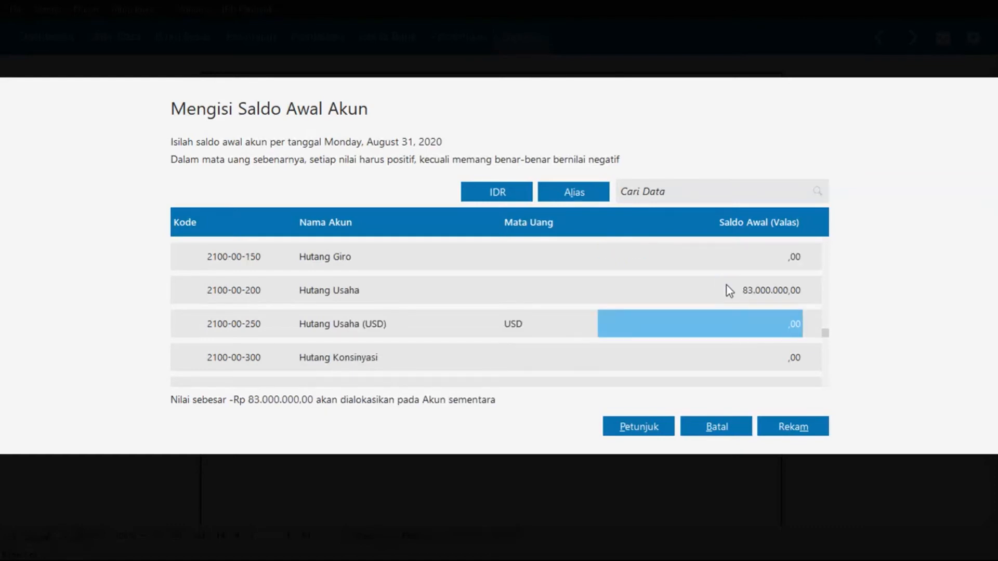
{"action": "left_click", "coordinate": [805, 422]}
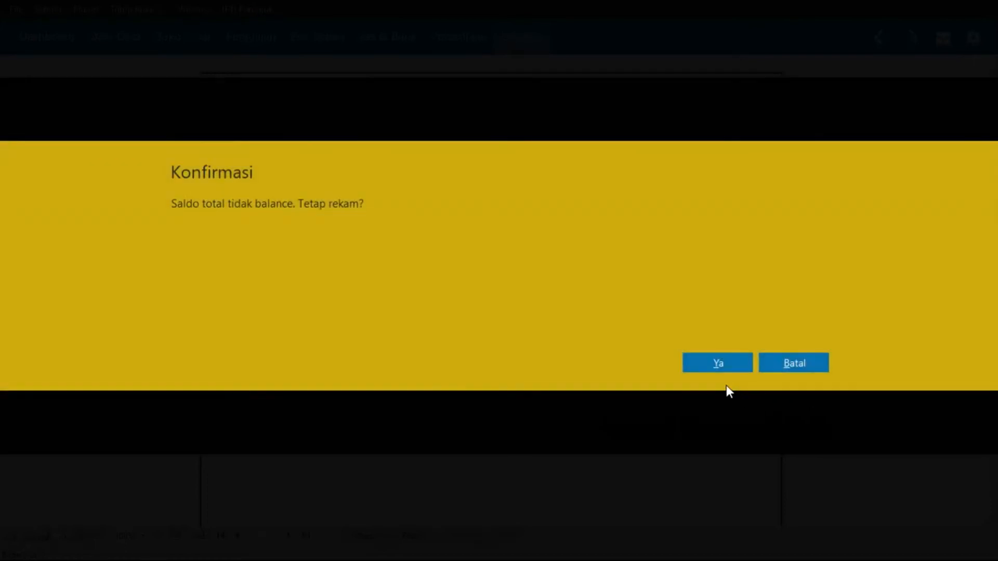
{"action": "left_click", "coordinate": [716, 360]}
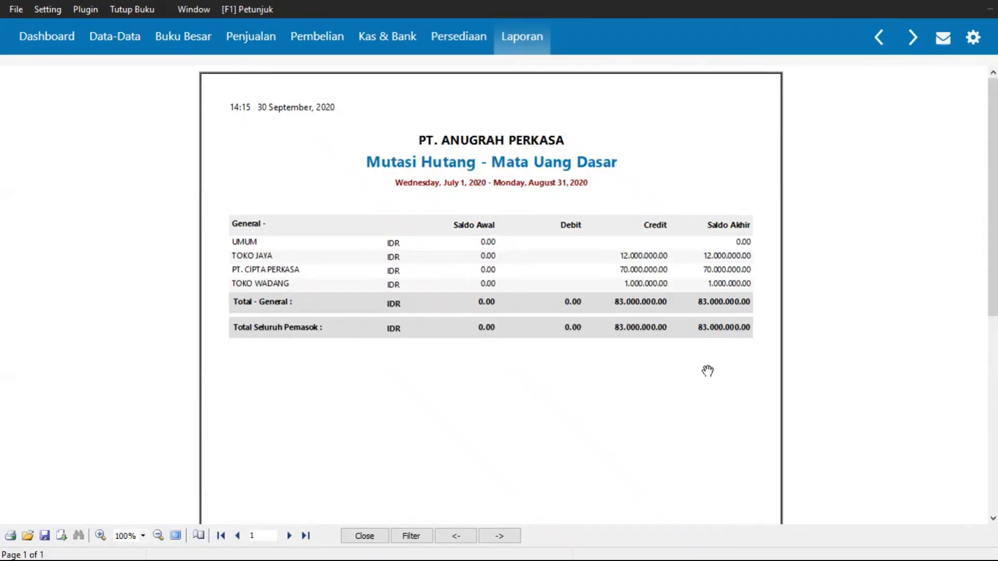
- Close the Mutasi Hutang report and open the filter for the Mutasi Barang Umum report among the inventory reports
{"action": "left_click", "coordinate": [377, 530]}
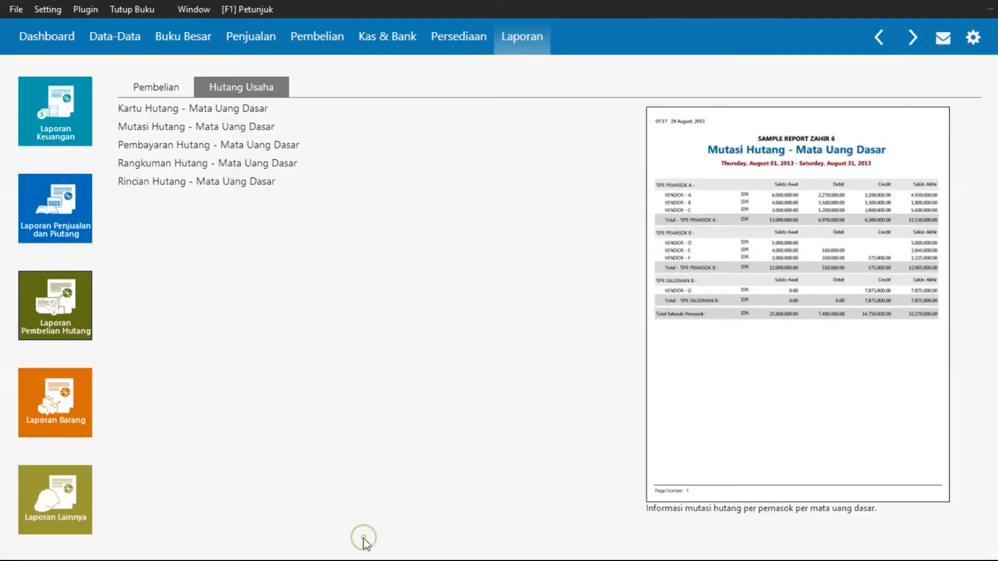
{"action": "left_click", "coordinate": [65, 429]}
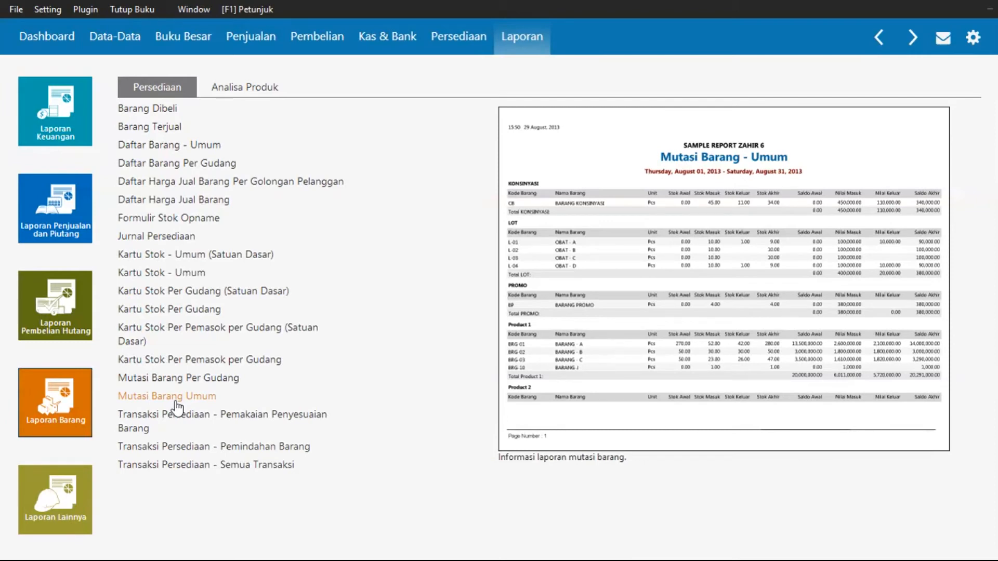
{"action": "left_click", "coordinate": [176, 398]}
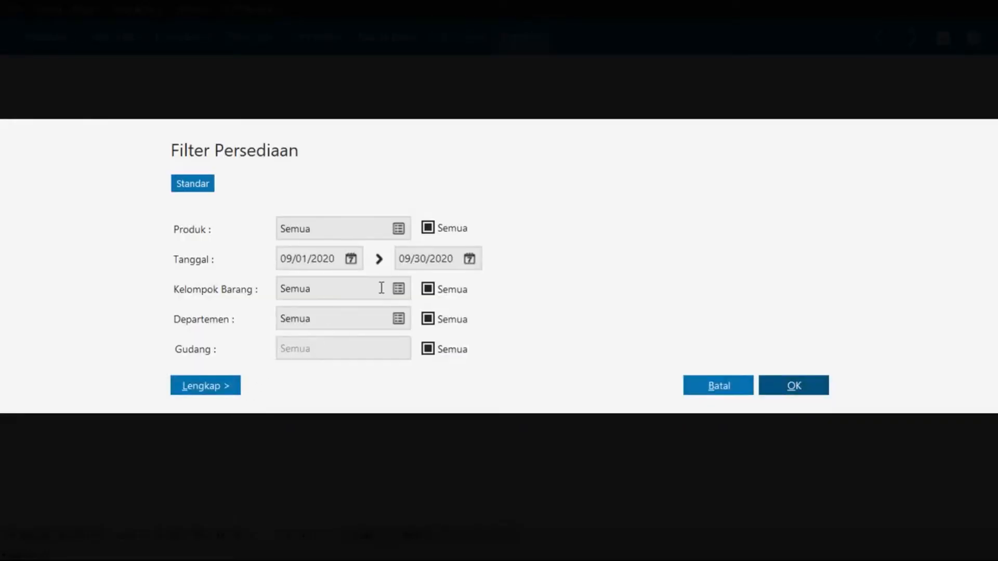
- Run the Mutasi Barang Umum report from 07/01/2020 to 08/31/2020 and review the totals per product group
{"action": "left_click", "coordinate": [351, 259]}
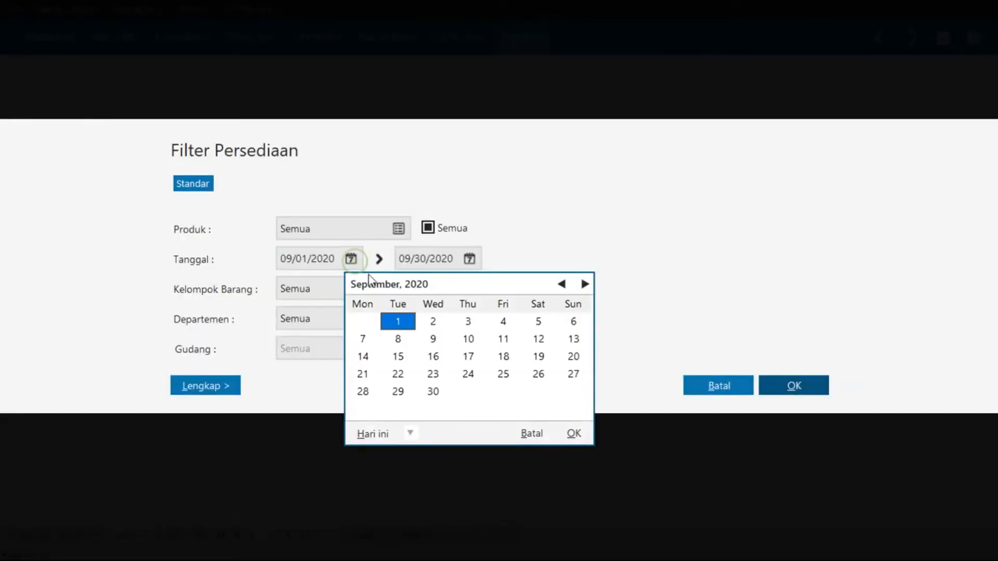
{"action": "left_click", "coordinate": [566, 287]}
{"action": "left_click", "coordinate": [565, 285]}
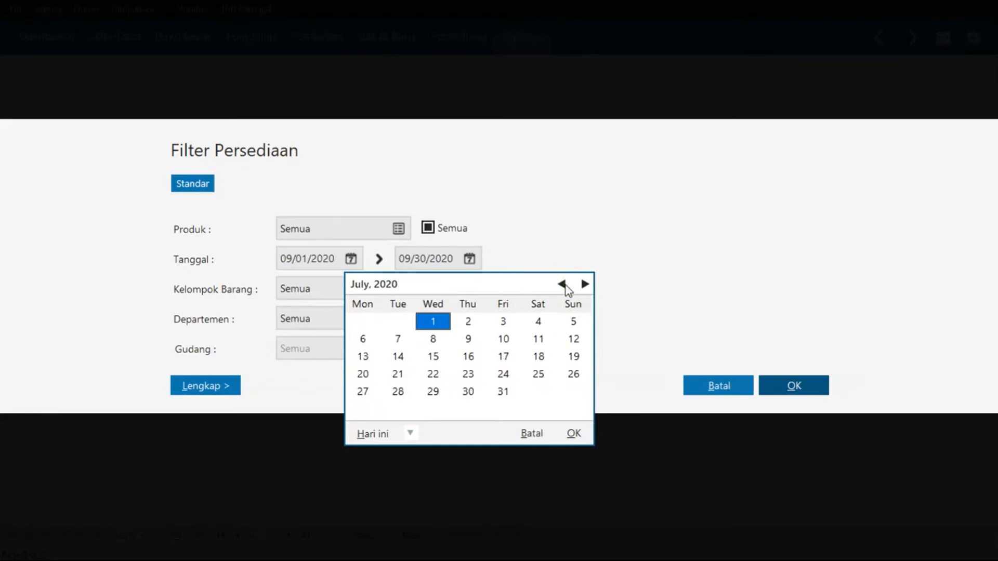
{"action": "left_click", "coordinate": [574, 433]}
{"action": "left_click", "coordinate": [470, 258]}
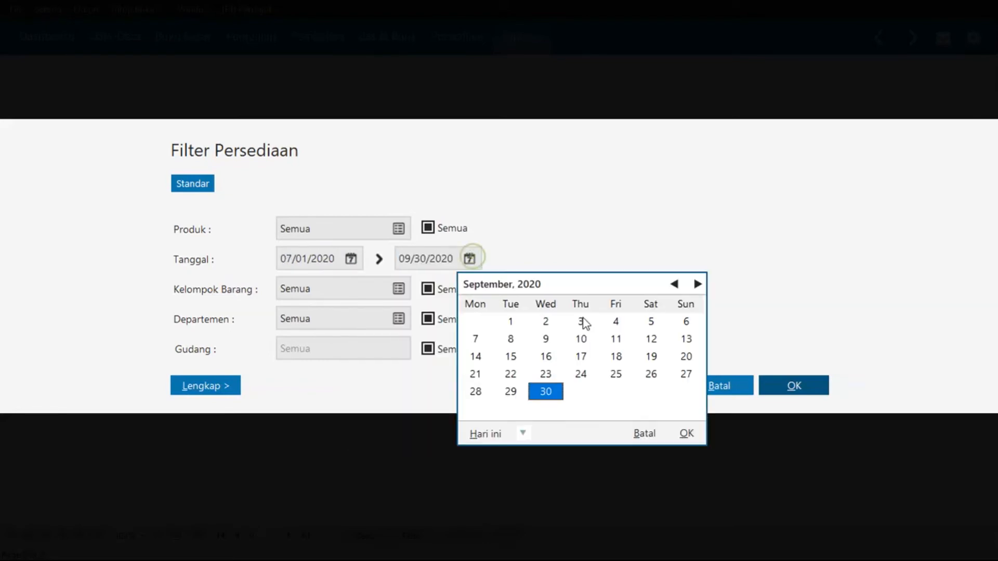
{"action": "left_click", "coordinate": [674, 284]}
{"action": "left_click", "coordinate": [477, 415]}
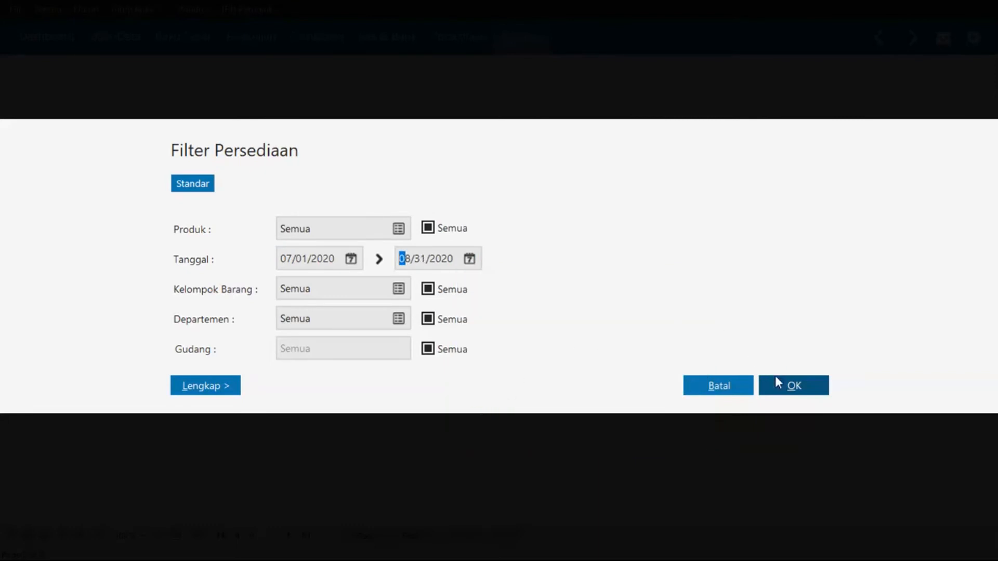
{"action": "left_click", "coordinate": [785, 386]}
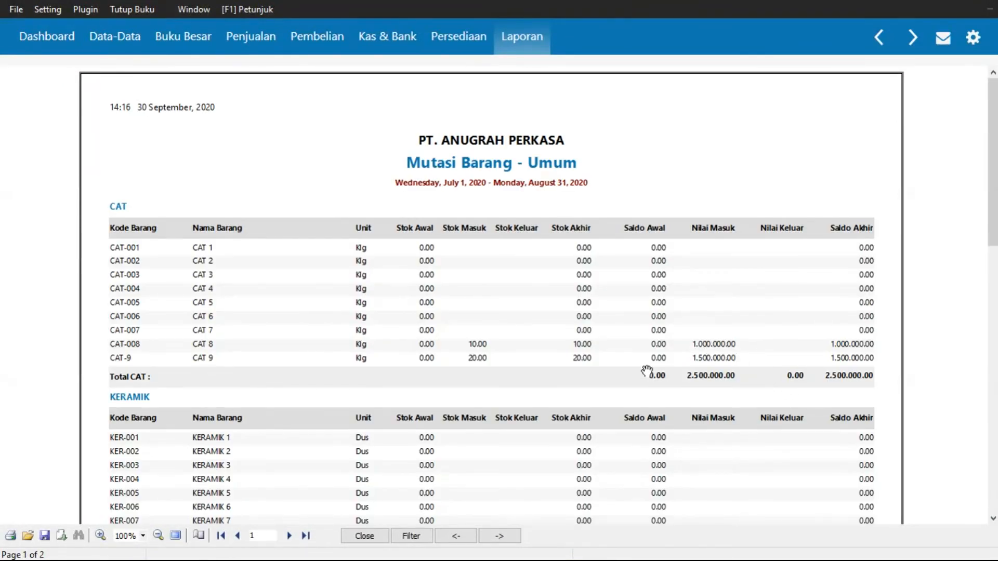
{"action": "left_click_drag", "start_coordinate": [566, 390], "coordinate": [663, 292]}
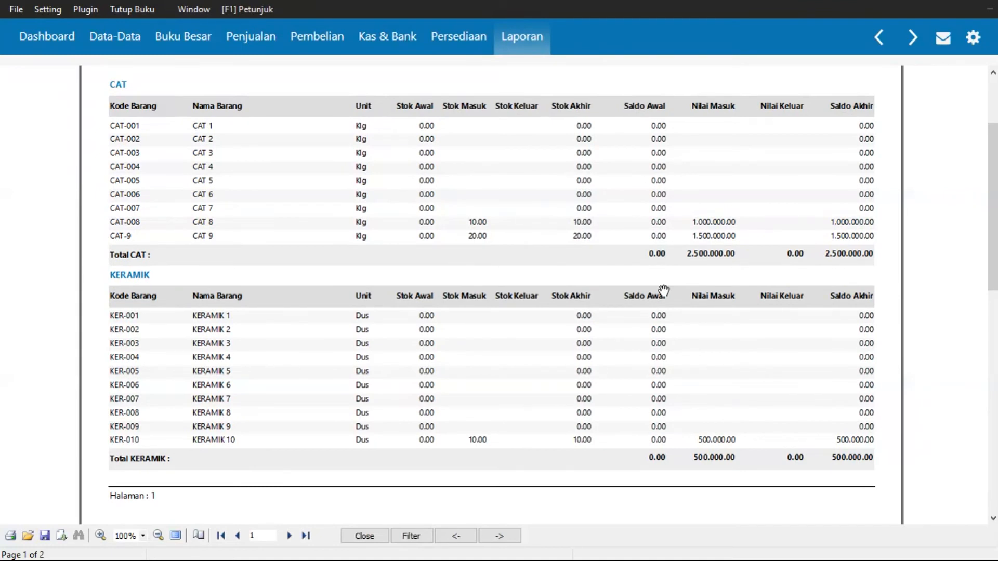
{"action": "left_click_drag", "start_coordinate": [85, 394], "coordinate": [87, 321]}
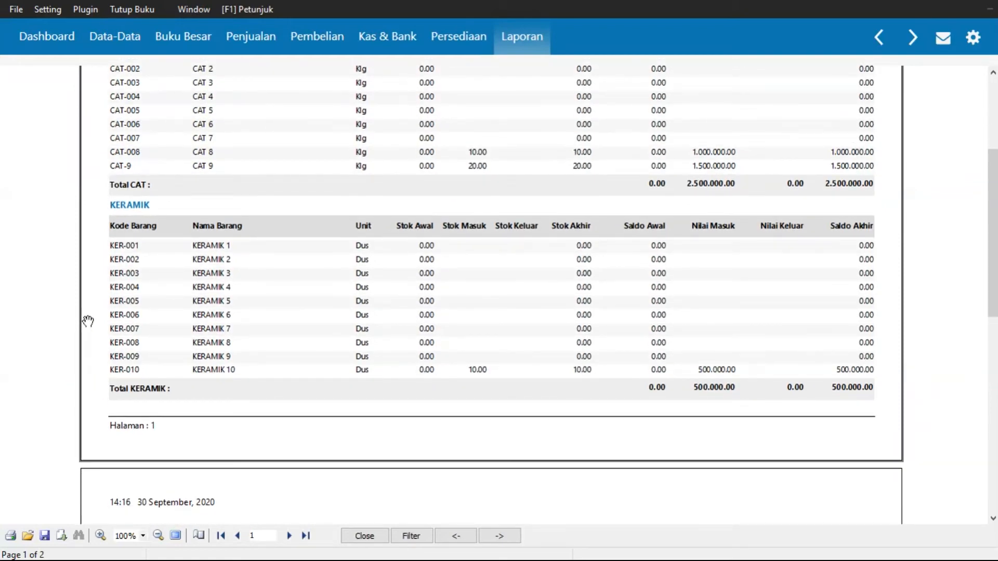
{"action": "left_click_drag", "start_coordinate": [49, 414], "coordinate": [89, 172]}
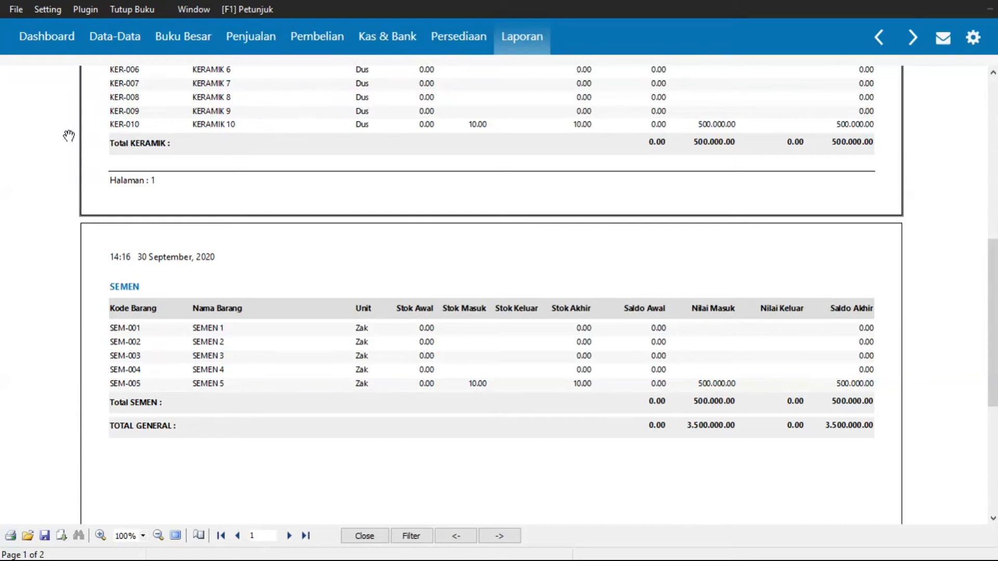
- In the account opening balances (Saldo Awal Akun), set Persediaan Keramik to 500.000,00
{"action": "left_click", "coordinate": [52, 11]}
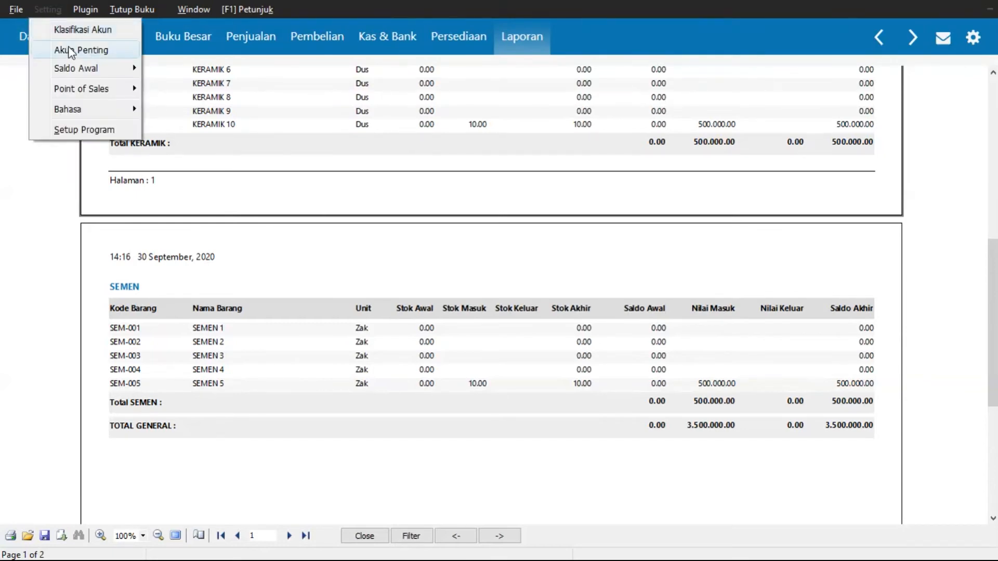
{"action": "mouse_move", "coordinate": [71, 68]}
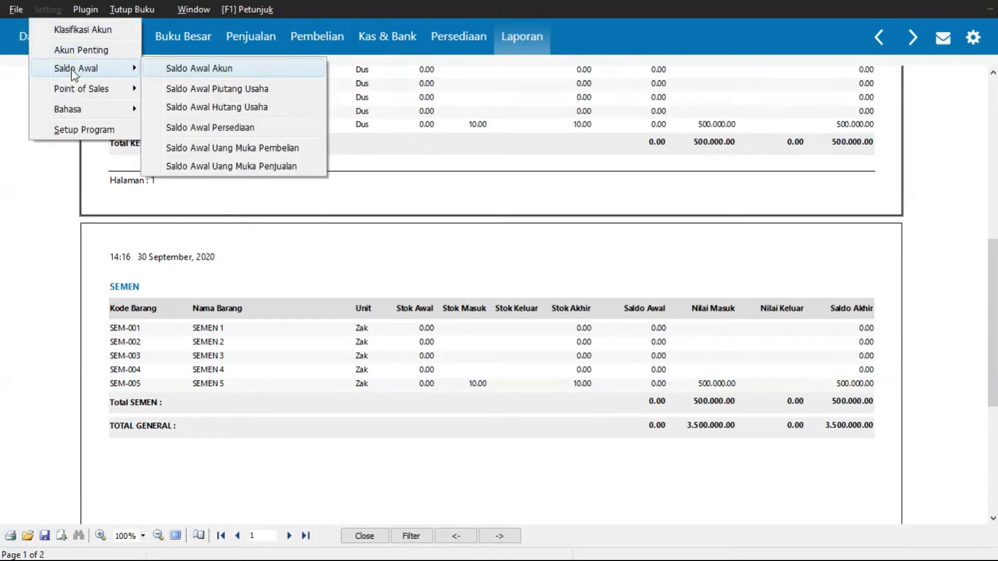
{"action": "left_click", "coordinate": [203, 73]}
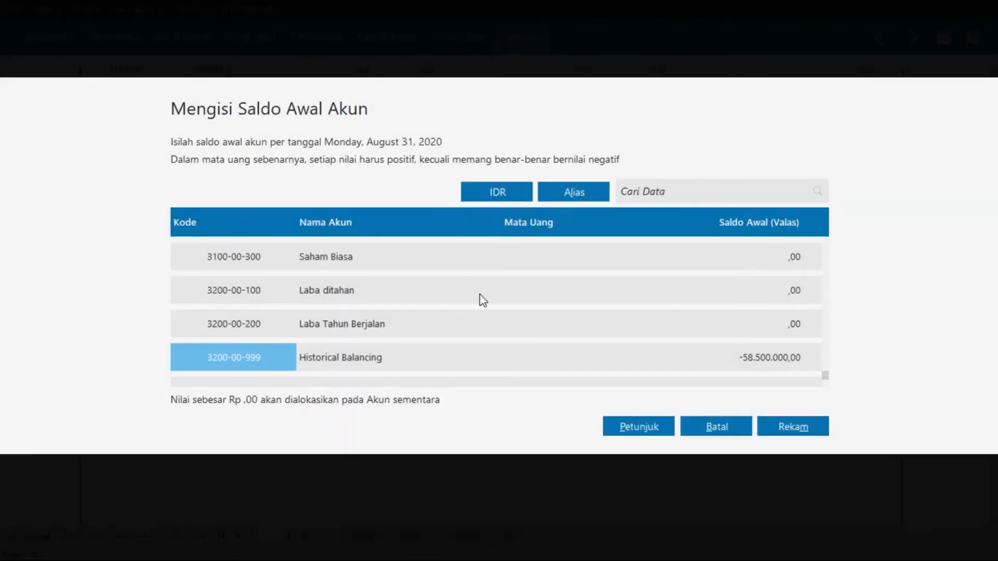
{"action": "key", "text": "Up"}
{"action": "key", "text": "Up"}
{"action": "key", "text": "Up"}
{"action": "key", "text": "Up"}
{"action": "key", "text": "Up"}
{"action": "key", "text": "Up"}
{"action": "key", "text": "Up"}
{"action": "key", "text": "Up"}
{"action": "key", "text": "Up"}
{"action": "key", "text": "Up"}
{"action": "key", "text": "Up"}
{"action": "key", "text": "Up"}
{"action": "key", "text": "Up"}
{"action": "key", "text": "Up"}
{"action": "key", "text": "Up"}
{"action": "key", "text": "Up"}
{"action": "key", "text": "Up"}
{"action": "key", "text": "Up"}
{"action": "key", "text": "Up"}
{"action": "key", "text": "Up"}
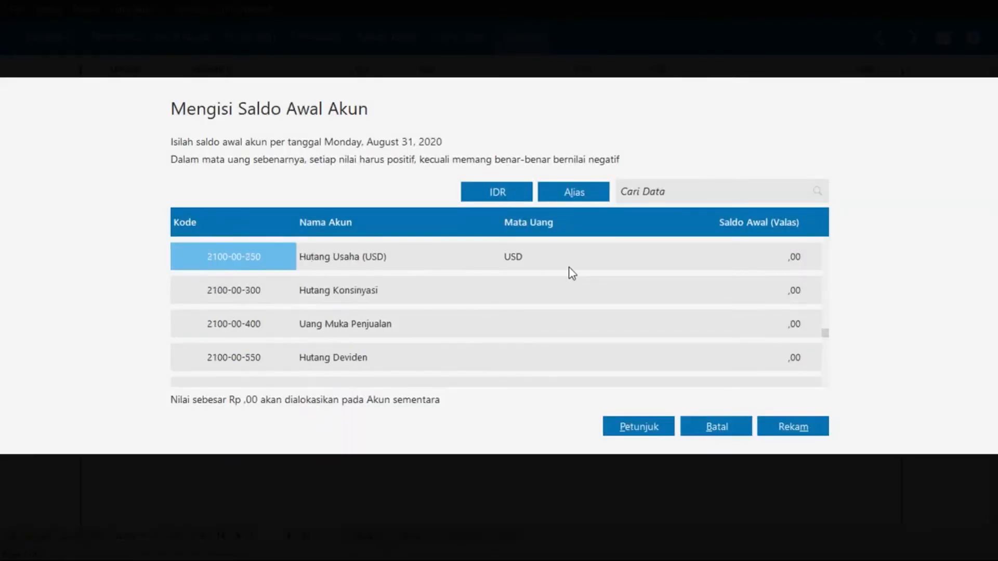
{"action": "key", "text": "Up"}
{"action": "key", "text": "Up"}
{"action": "key", "text": "Up"}
{"action": "key", "text": "Up"}
{"action": "key", "text": "Up"}
{"action": "key", "text": "Up"}
{"action": "key", "text": "Up"}
{"action": "key", "text": "Up"}
{"action": "key", "text": "Up"}
{"action": "key", "text": "Up"}
{"action": "key", "text": "Up"}
{"action": "key", "text": "Up"}
{"action": "key", "text": "Up"}
{"action": "key", "text": "Up"}
{"action": "key", "text": "Up"}
{"action": "key", "text": "Up"}
{"action": "key", "text": "Up"}
{"action": "key", "text": "Up"}
{"action": "key", "text": "Up"}
{"action": "key", "text": "Up"}
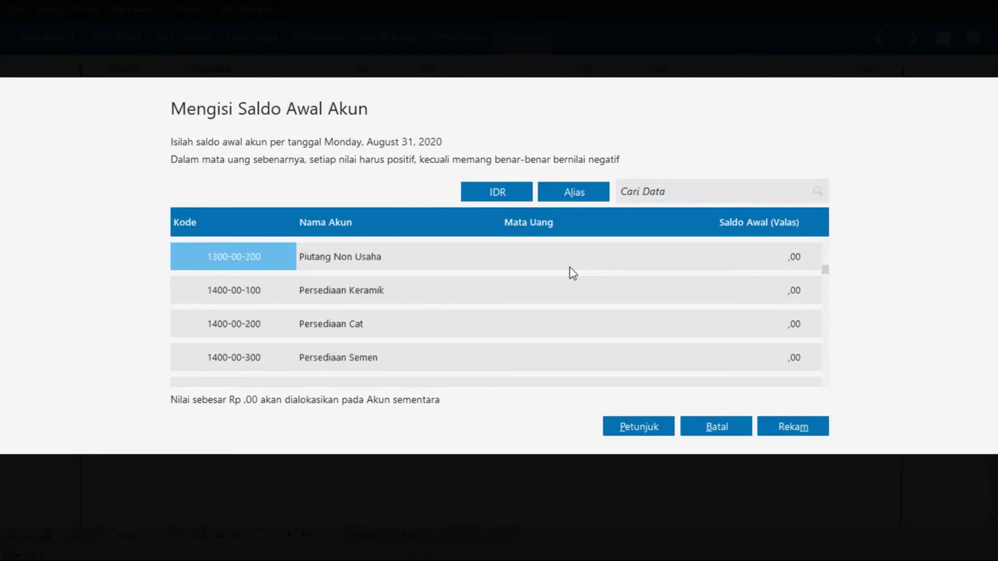
{"action": "key", "text": "Up"}
{"action": "key", "text": "Down"}
{"action": "key", "text": "Down"}
{"action": "key", "text": "Down"}
{"action": "key", "text": "Down"}
{"action": "key", "text": "Down"}
{"action": "key", "text": "Down"}
{"action": "key", "text": "Down"}
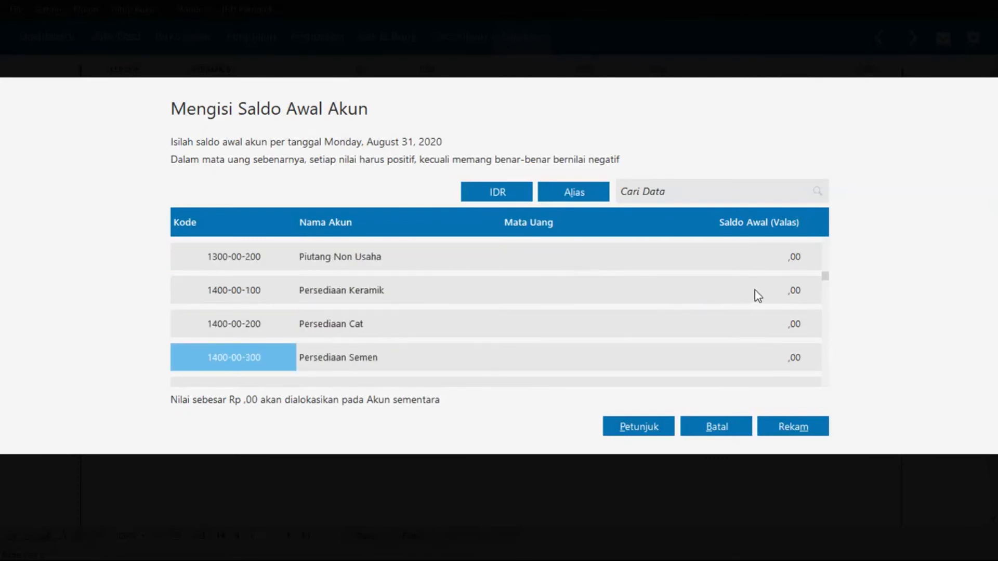
{"action": "left_click", "coordinate": [757, 291]}
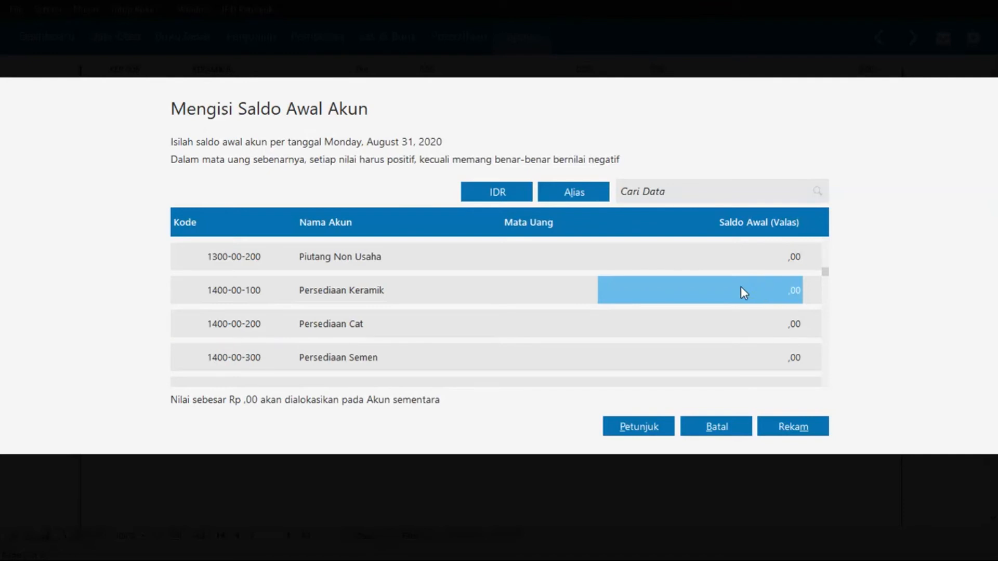
{"action": "left_click", "coordinate": [740, 285]}
{"action": "type", "text": "500000"}
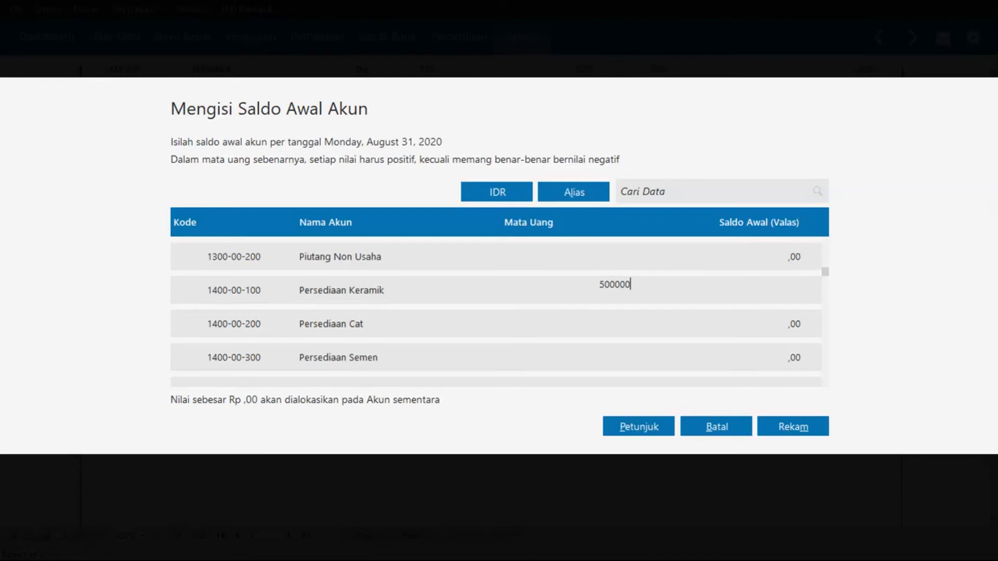
{"action": "key", "text": "Return"}
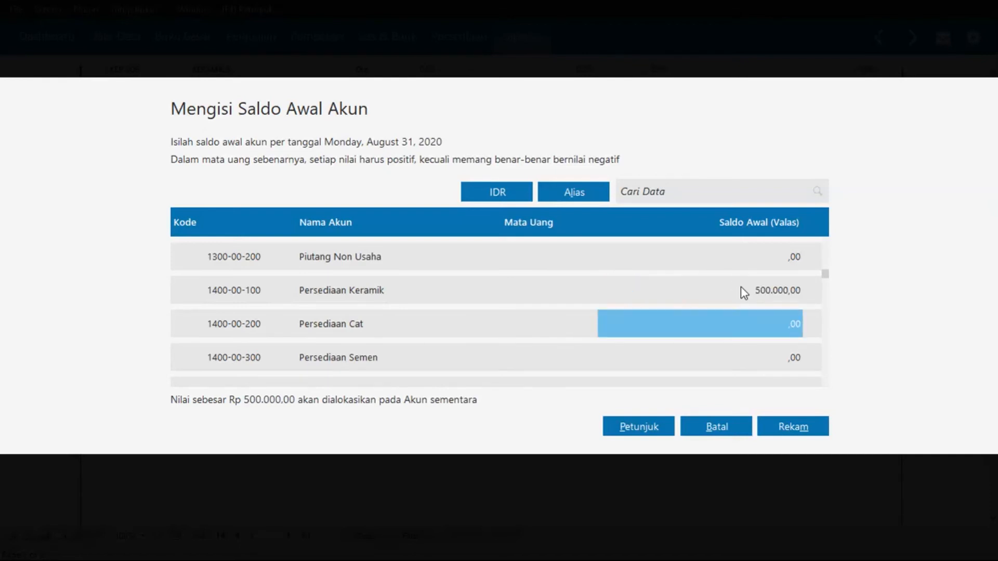
- Set the opening balances of Persediaan Cat to 2.500.000,00 and Persediaan Semen to 3.500.000,00
{"action": "type", "text": "2.500.000"}
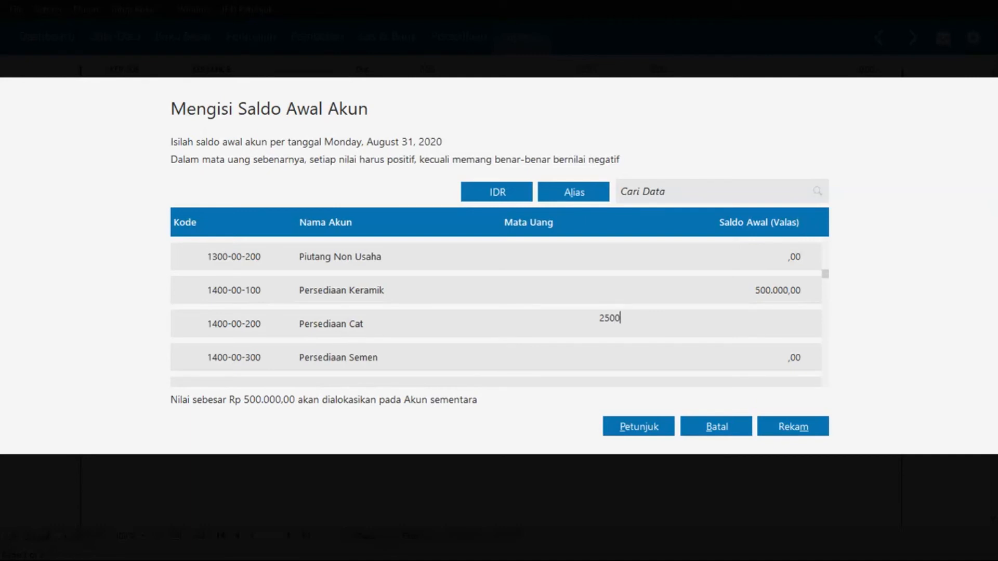
{"action": "key", "text": "Return"}
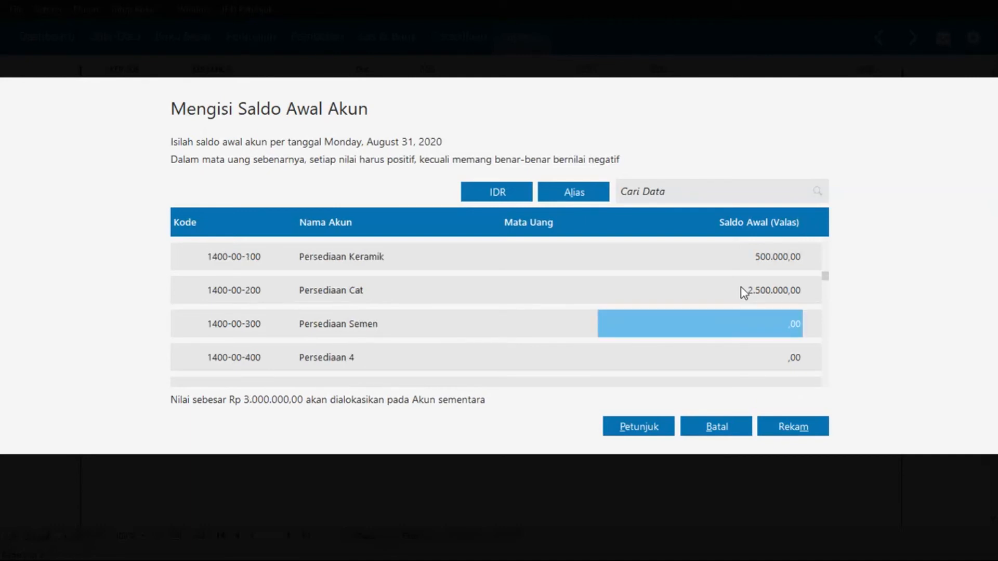
{"action": "type", "text": "3500000"}
{"action": "key", "text": "Return"}
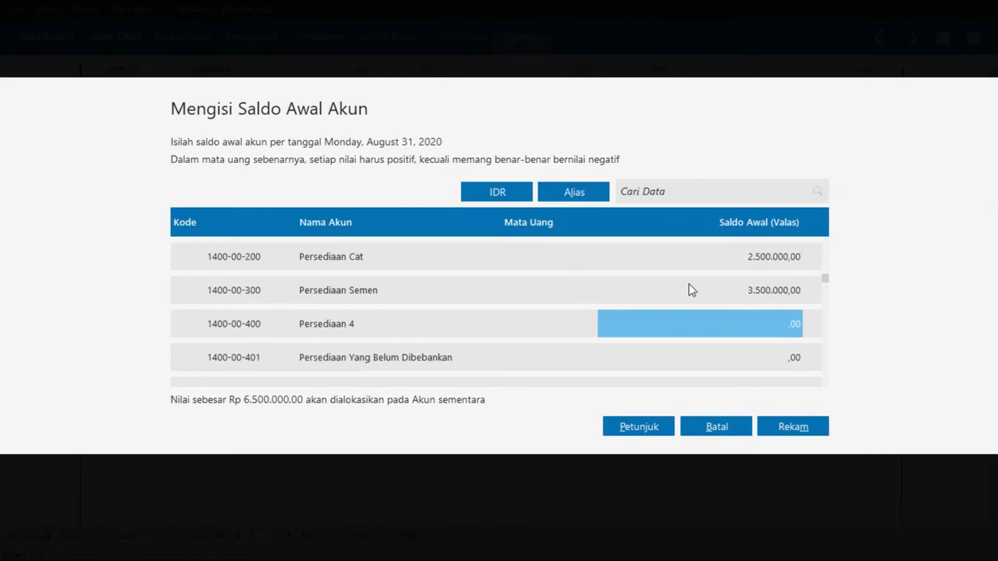
- Set the opening balance of the Kas account (1100-00-200) to 1.000.000,00
{"action": "scroll", "coordinate": [678, 289], "scroll_direction": "up", "scroll_amount": 5}
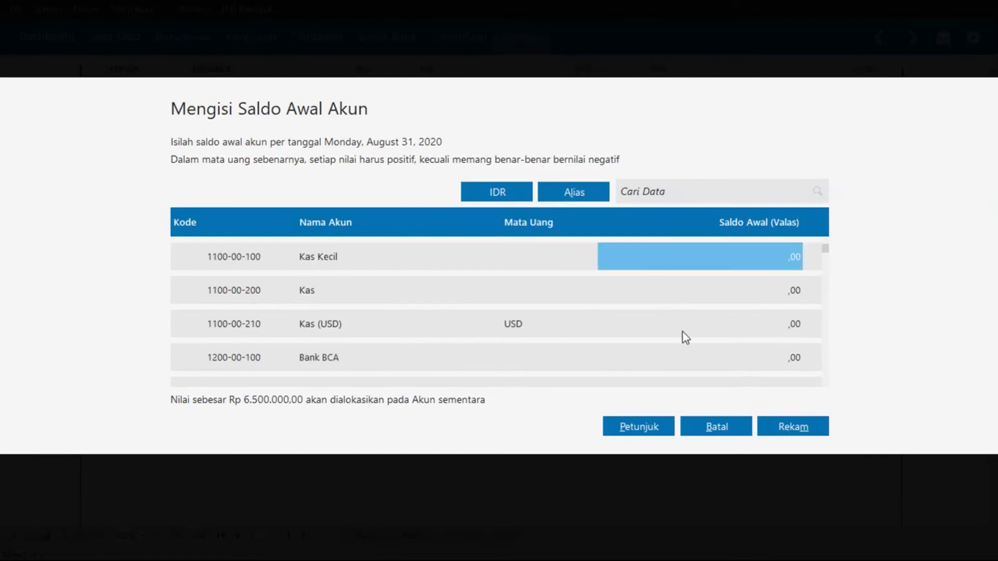
{"action": "left_click", "coordinate": [745, 297]}
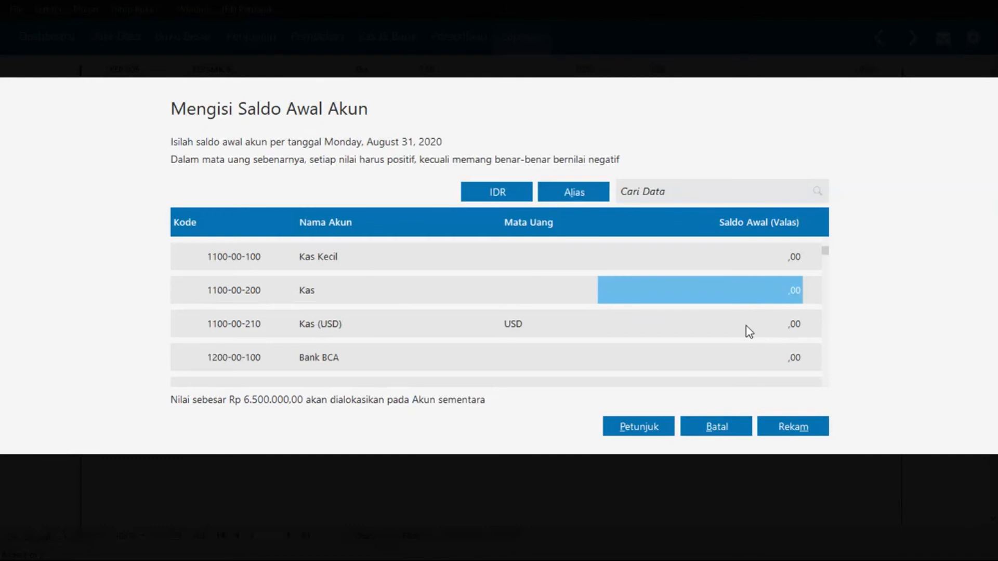
{"action": "type", "text": "1"}
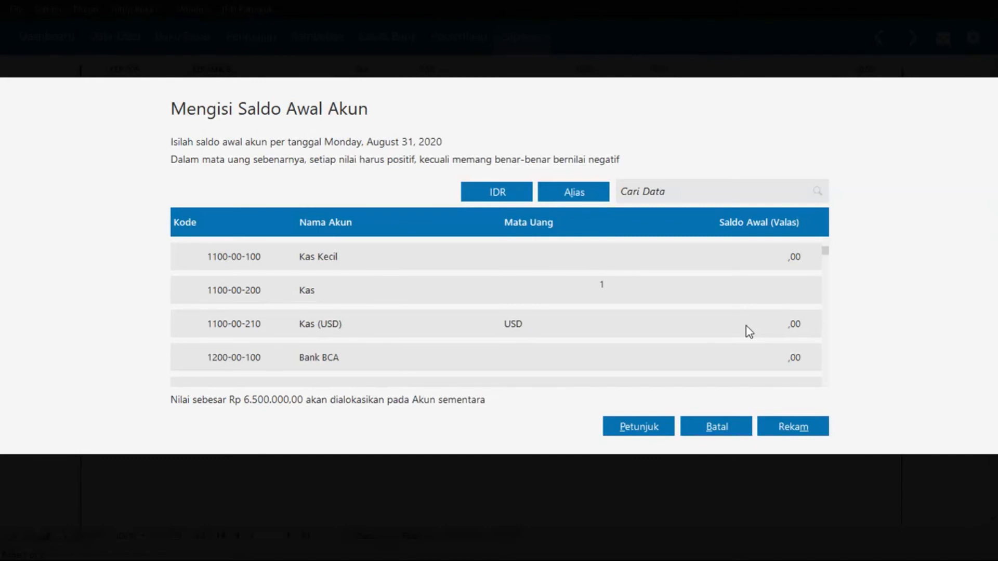
{"action": "type", "text": "000"}
{"action": "type", "text": "000"}
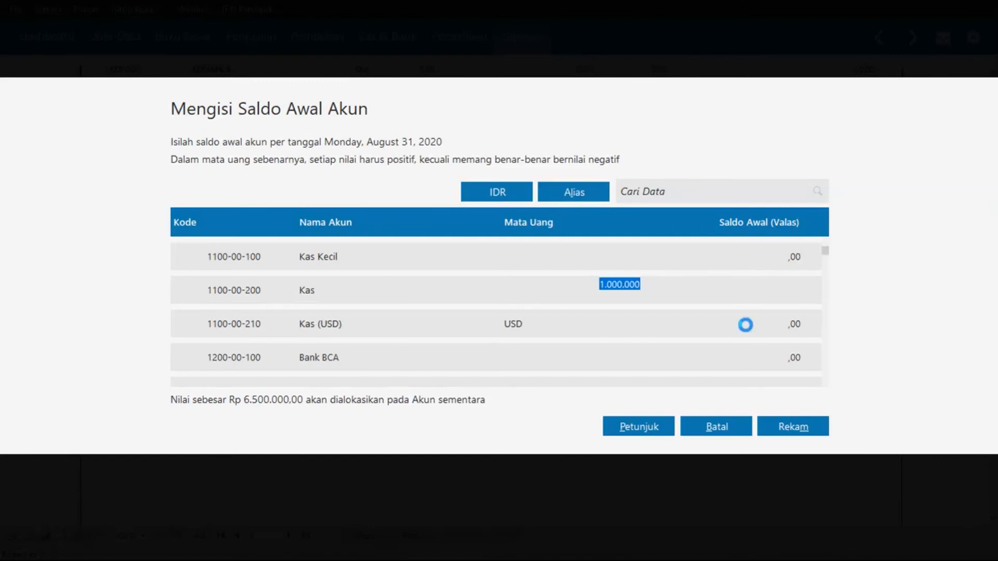
{"action": "left_click", "coordinate": [748, 330]}
- Set the opening balances of Bank BCA to 5.000.000,00 and Bank Mandiri to 3.000.000,00
{"action": "key", "text": "Down"}
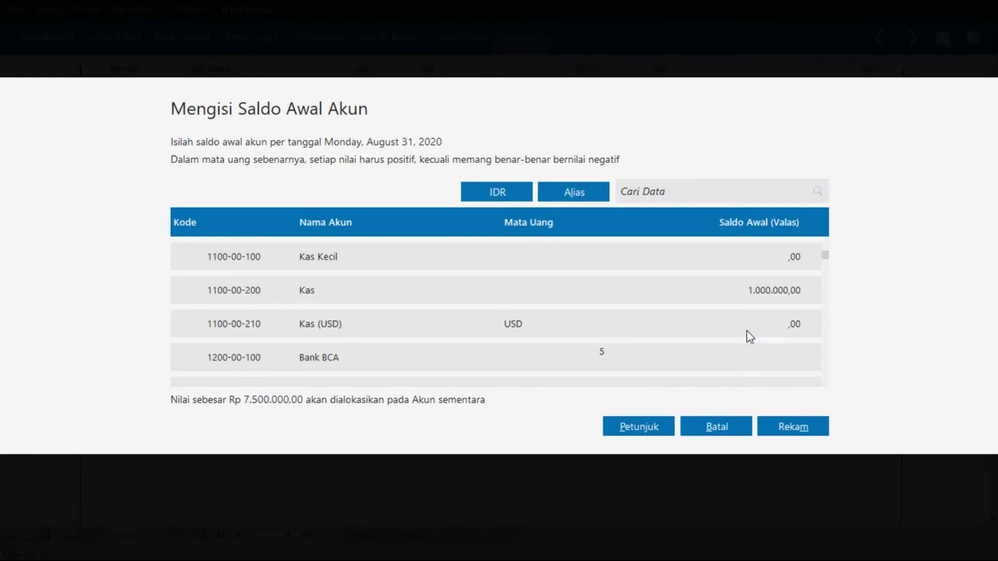
{"action": "type", "text": "000000"}
{"action": "key", "text": "Return"}
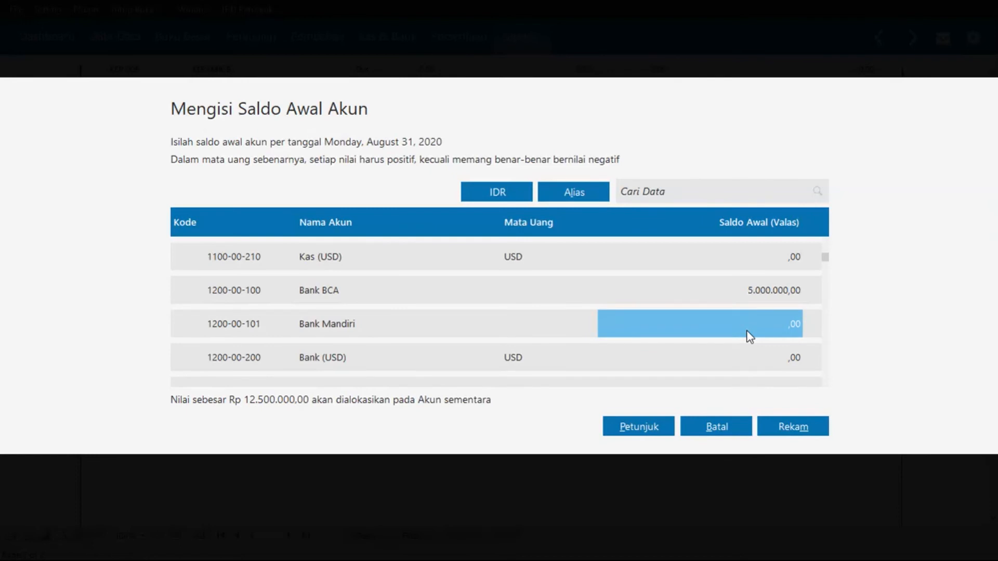
{"action": "left_click", "coordinate": [747, 331]}
{"action": "type", "text": "3.00"}
{"action": "type", "text": "0.000"}
{"action": "key", "text": "Return"}
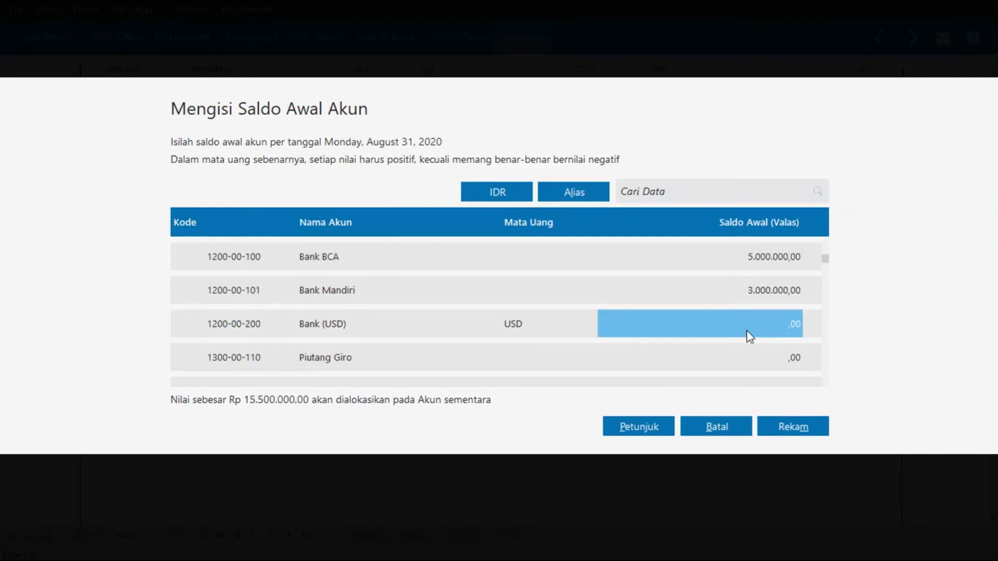
- Look through the account opening balances from Bank (USD) down through receivables and inventory to the prepaid accounts
{"action": "left_click", "coordinate": [721, 348]}
{"action": "key", "text": "Down"}
{"action": "key", "text": "Down"}
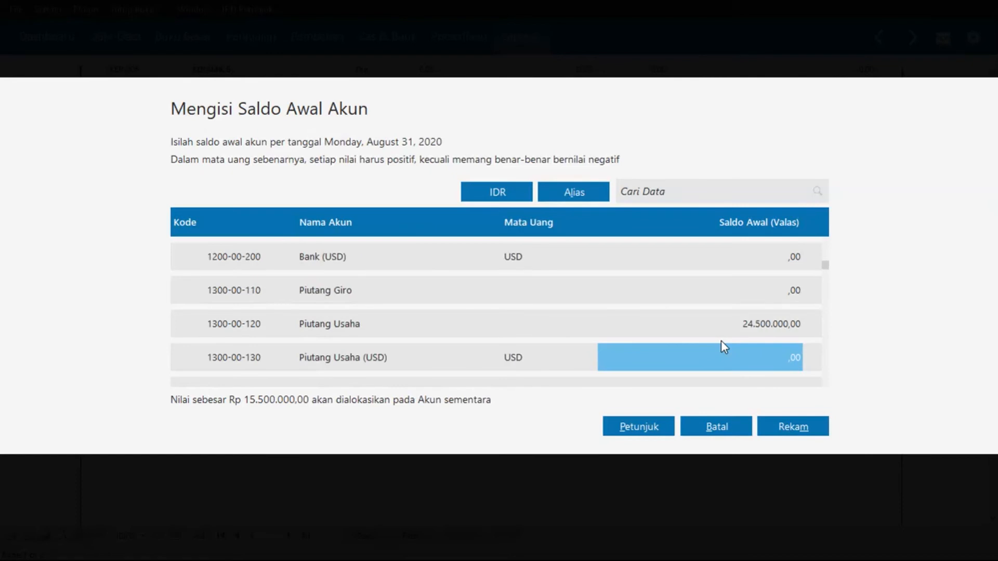
{"action": "key", "text": "Down"}
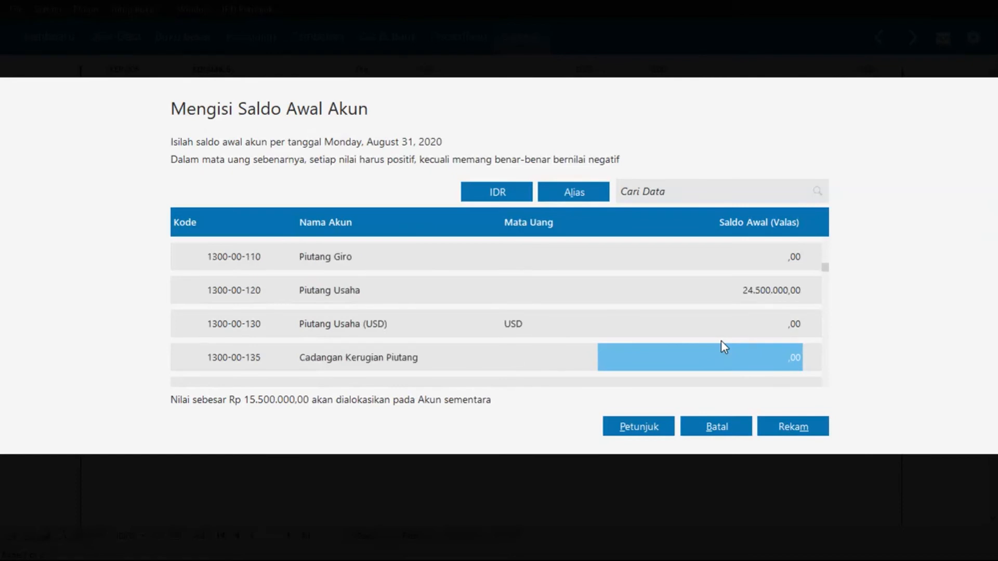
{"action": "key", "text": "Down"}
{"action": "key", "text": "Down"}
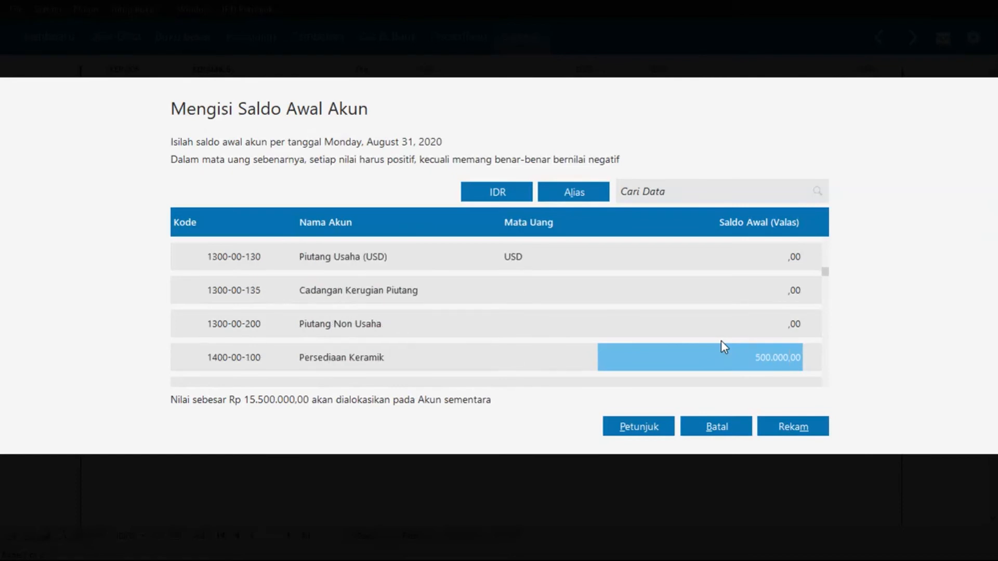
{"action": "key", "text": "Down"}
{"action": "key", "text": "Down"}
{"action": "key", "text": "Down"}
{"action": "key", "text": "Down"}
{"action": "key", "text": "Down"}
{"action": "key", "text": "Down"}
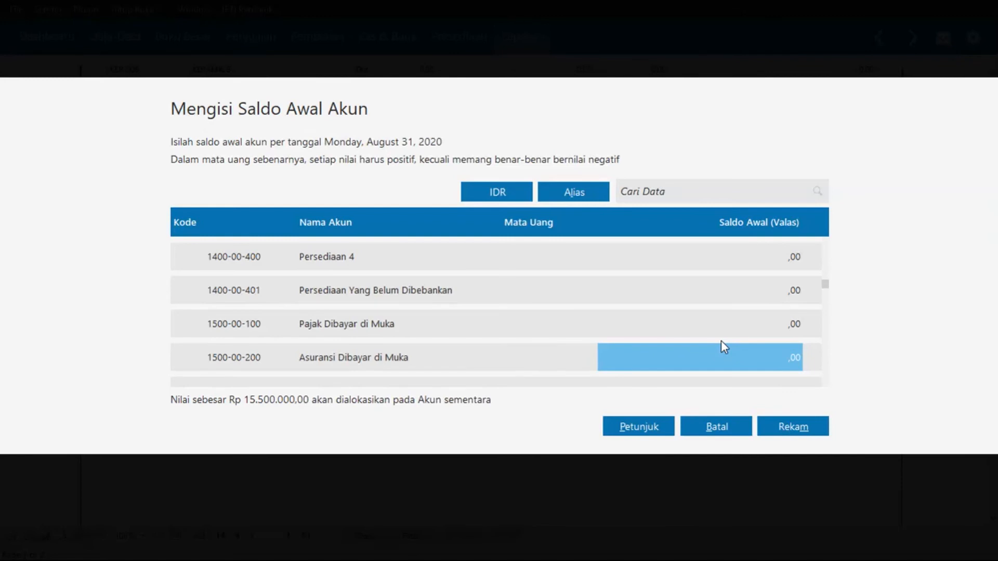
{"action": "key", "text": "Down"}
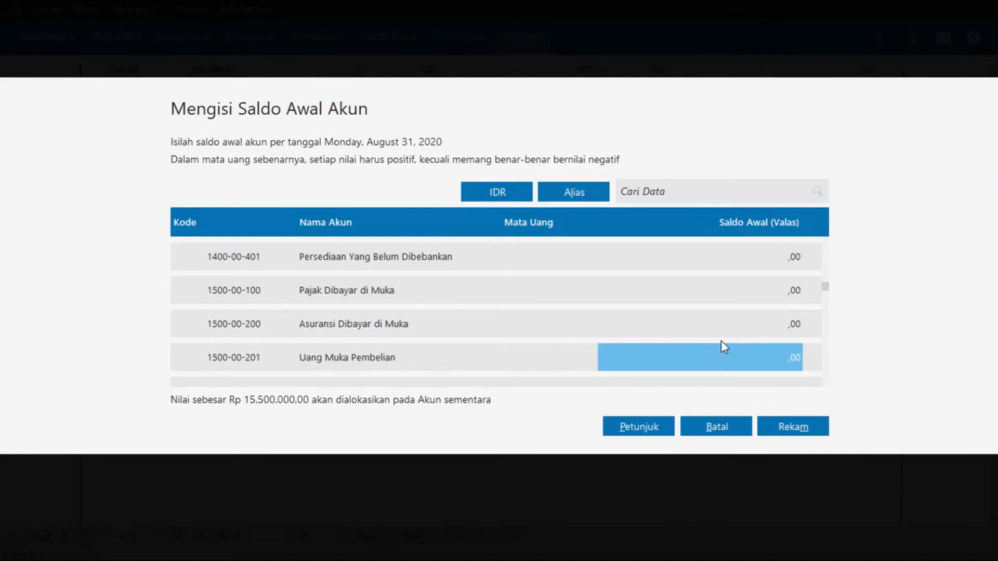
{"action": "key", "text": "Down"}
{"action": "key", "text": "Up"}
{"action": "key", "text": "Up"}
{"action": "key", "text": "Up"}
{"action": "key", "text": "Up"}
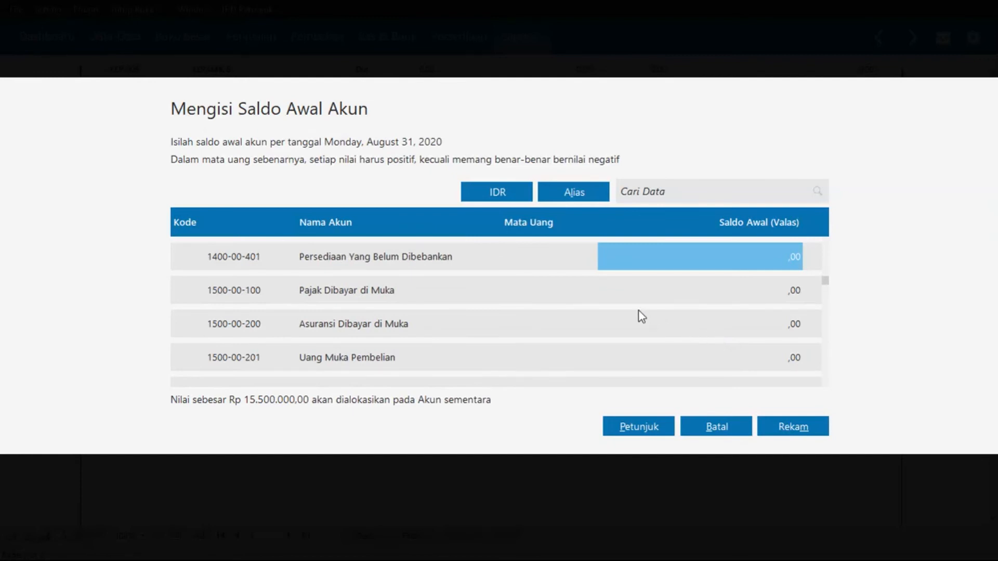
- Set the opening balance of the Mesin dan Peralatan account (1700-00-300) to 100.000.000
{"action": "left_click", "coordinate": [622, 299]}
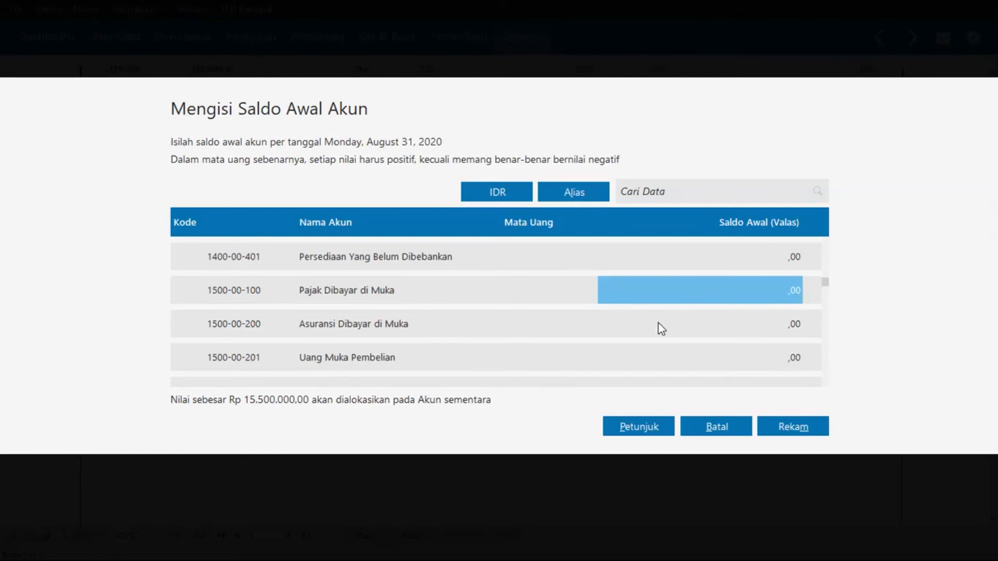
{"action": "key", "text": "Down"}
{"action": "key", "text": "Down"}
{"action": "key", "text": "Down"}
{"action": "key", "text": "Down"}
{"action": "key", "text": "Down"}
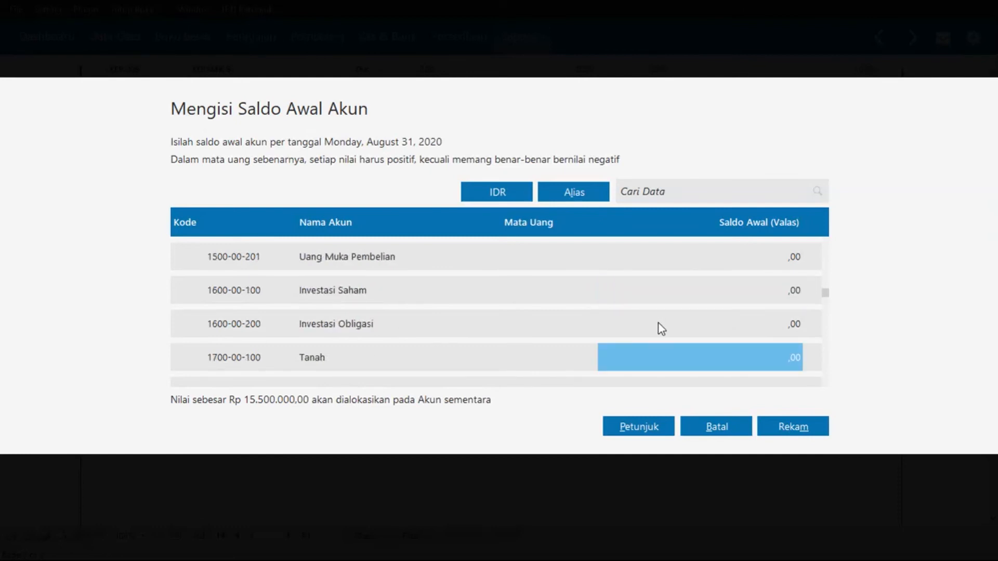
{"action": "key", "text": "Down"}
{"action": "key", "text": "Down"}
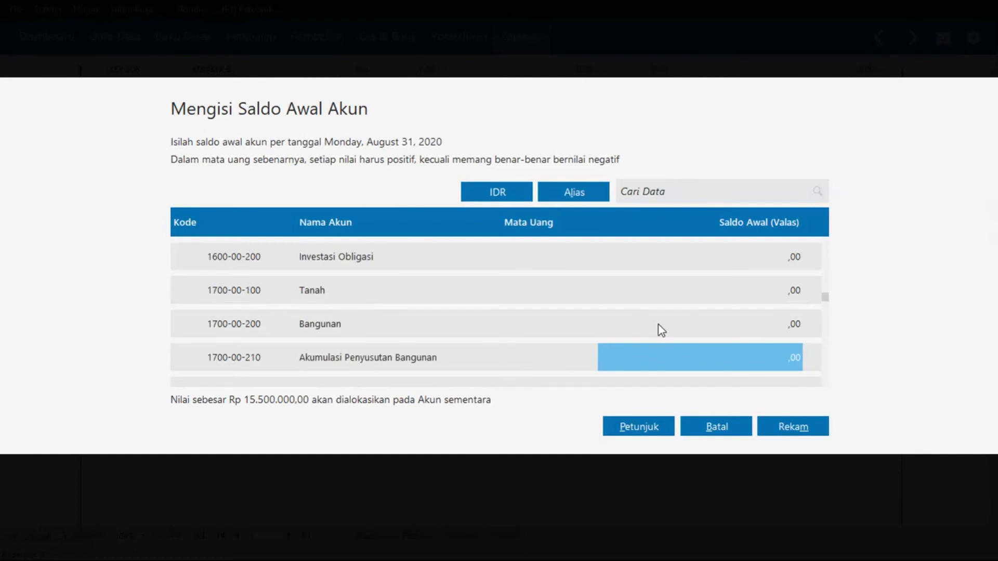
{"action": "key", "text": "Down"}
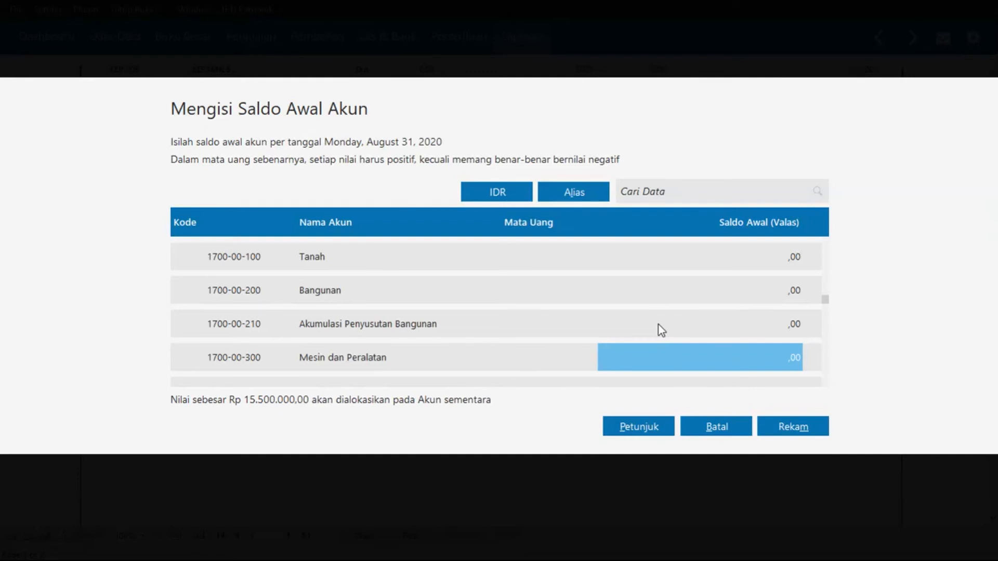
{"action": "type", "text": "100"}
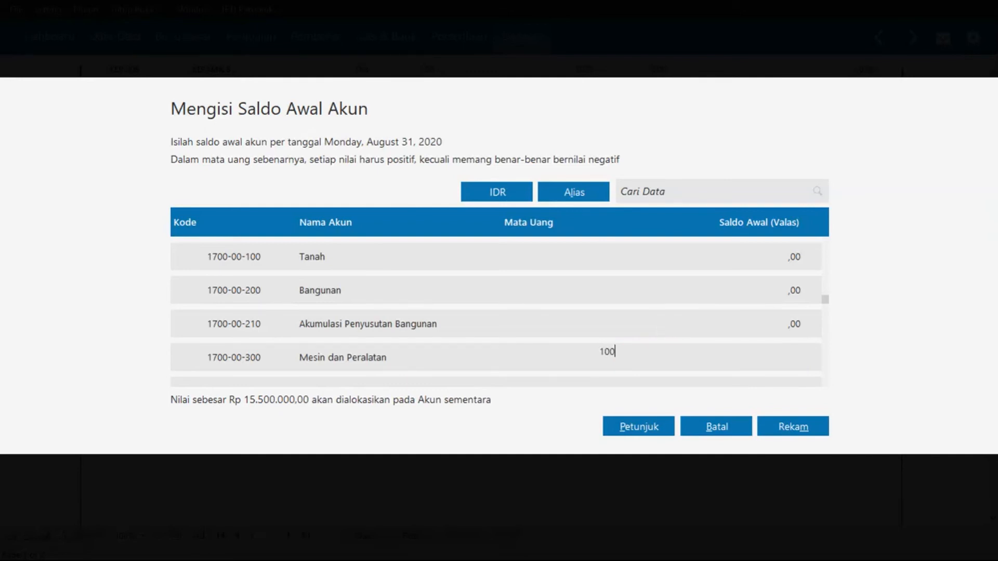
{"action": "type", "text": ".000.000"}
{"action": "key", "text": "Return"}
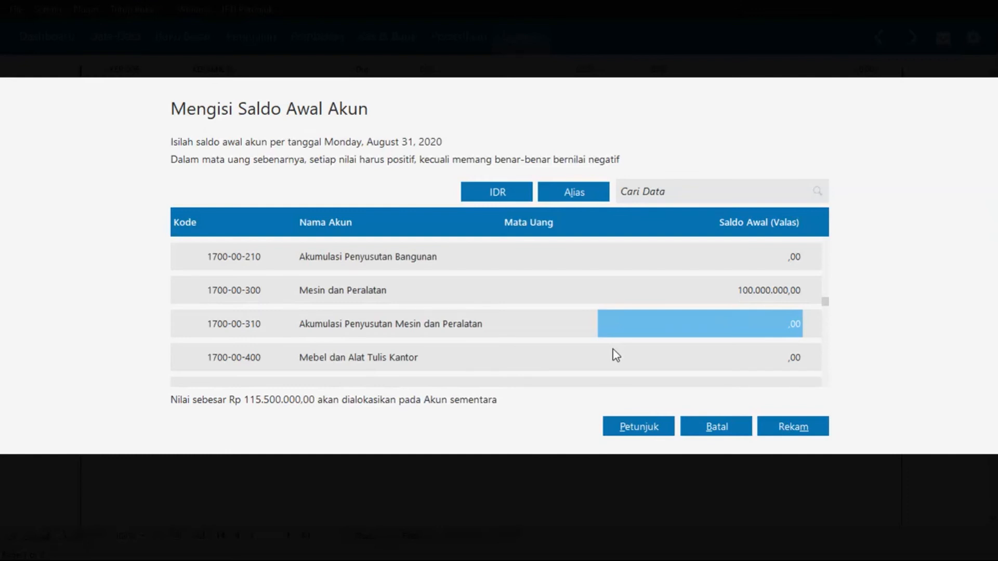
- Clear the opening balance of the Mesin dan Peralatan account
{"action": "left_click", "coordinate": [745, 291]}
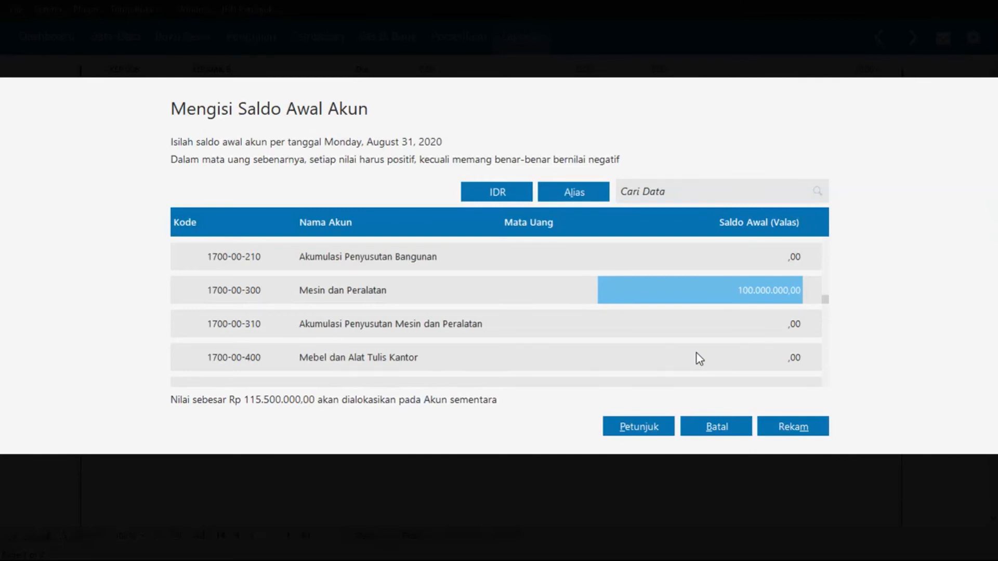
{"action": "left_click", "coordinate": [733, 294]}
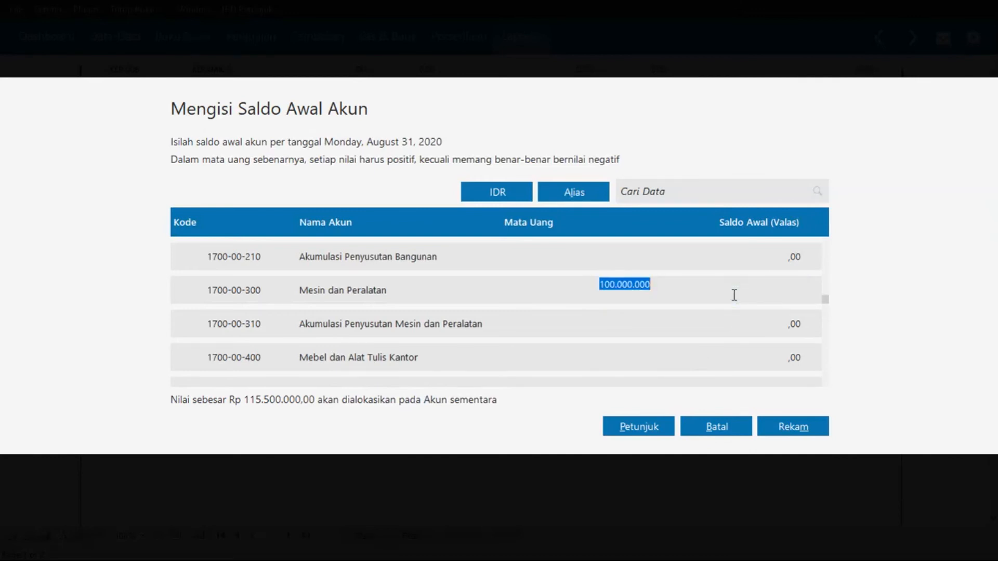
{"action": "key", "text": "BackSpace"}
{"action": "left_click", "coordinate": [732, 294]}
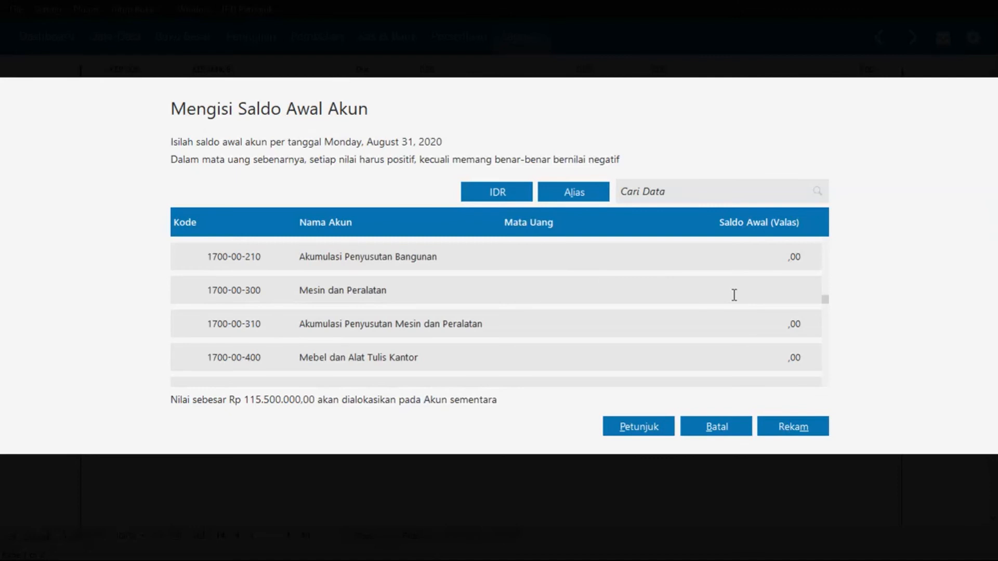
{"action": "key", "text": "Return"}
- Examine the opening balances of the remaining fixed asset and liability accounts down to Hutang Bank (2300-00-200)
{"action": "key", "text": "Down"}
{"action": "key", "text": "Down"}
{"action": "key", "text": "Down"}
{"action": "key", "text": "Down"}
{"action": "key", "text": "Down"}
{"action": "key", "text": "Down"}
{"action": "key", "text": "Down"}
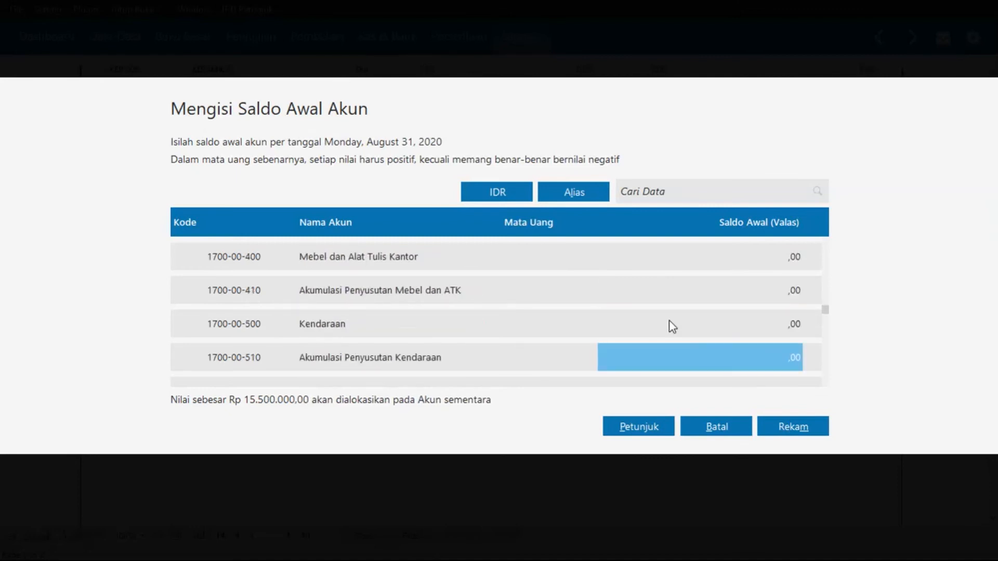
{"action": "key", "text": "Down"}
{"action": "key", "text": "Down"}
{"action": "key", "text": "Down"}
{"action": "key", "text": "Down"}
{"action": "key", "text": "Down"}
{"action": "key", "text": "Down"}
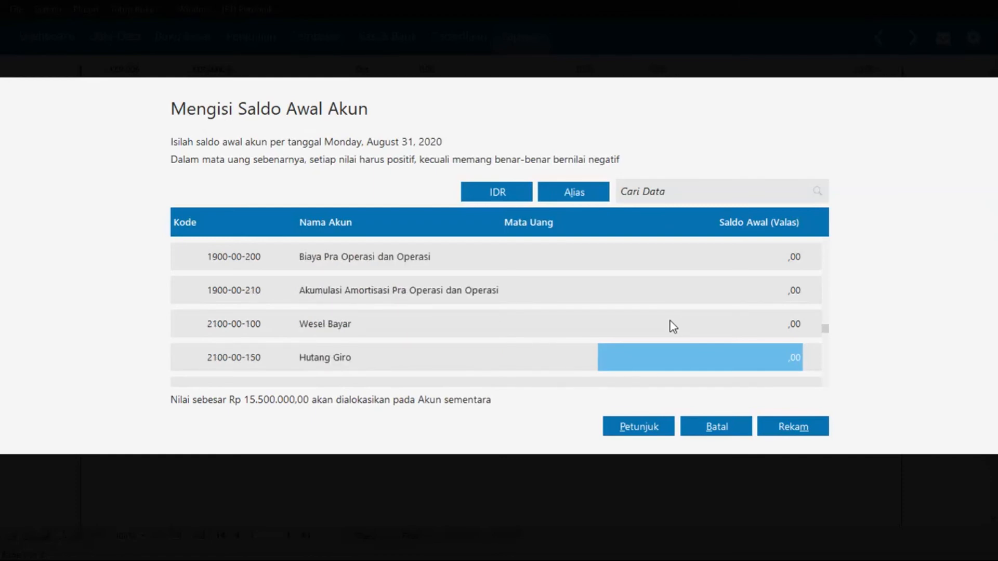
{"action": "key", "text": "Down"}
{"action": "key", "text": "Down"}
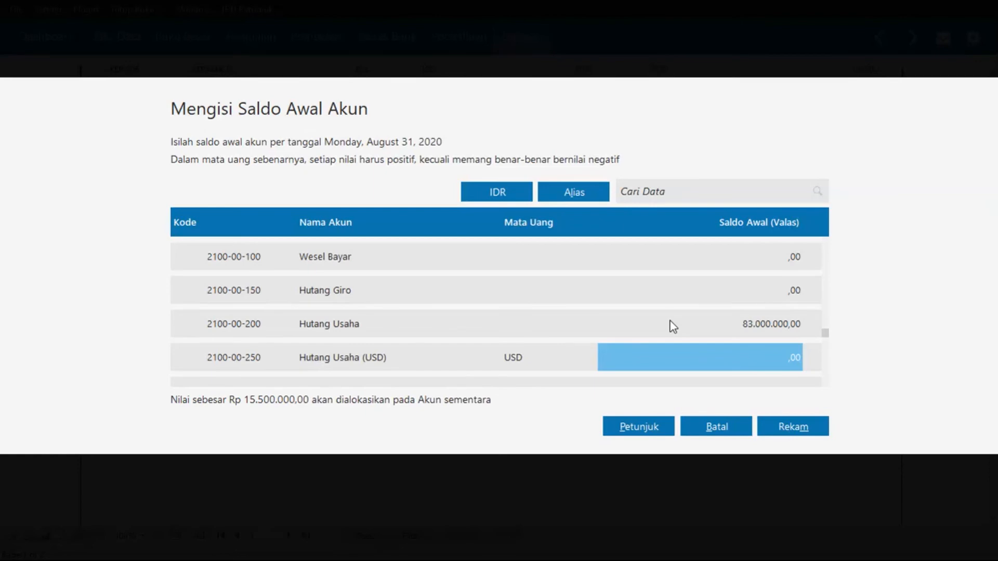
{"action": "key", "text": "Down"}
{"action": "key", "text": "Down"}
{"action": "key", "text": "Down"}
{"action": "key", "text": "Down"}
{"action": "key", "text": "Down"}
{"action": "key", "text": "Down"}
{"action": "key", "text": "Down"}
{"action": "key", "text": "Down"}
{"action": "key", "text": "Down"}
{"action": "key", "text": "Down"}
{"action": "key", "text": "Down"}
{"action": "key", "text": "Down"}
{"action": "key", "text": "Down"}
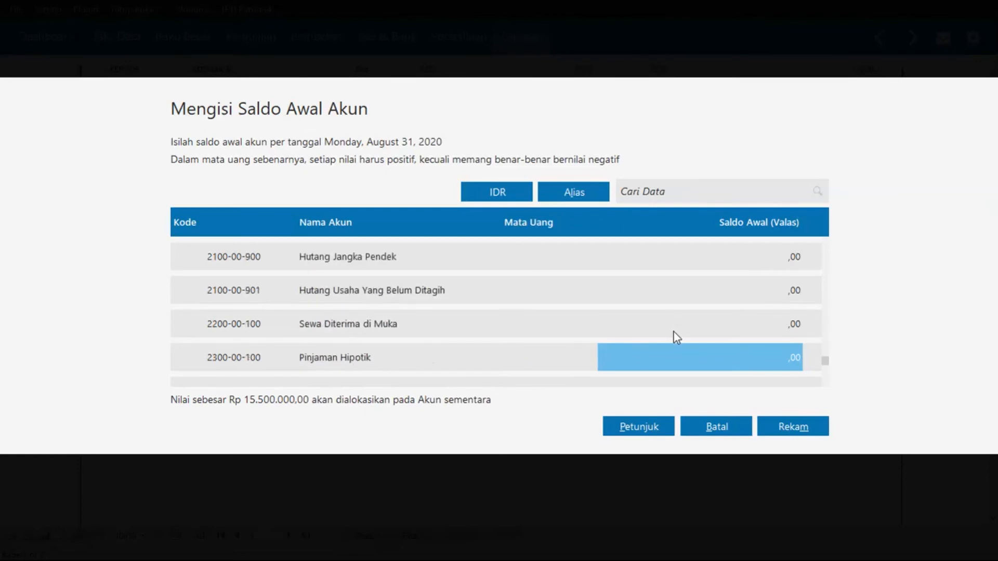
{"action": "key", "text": "Down"}
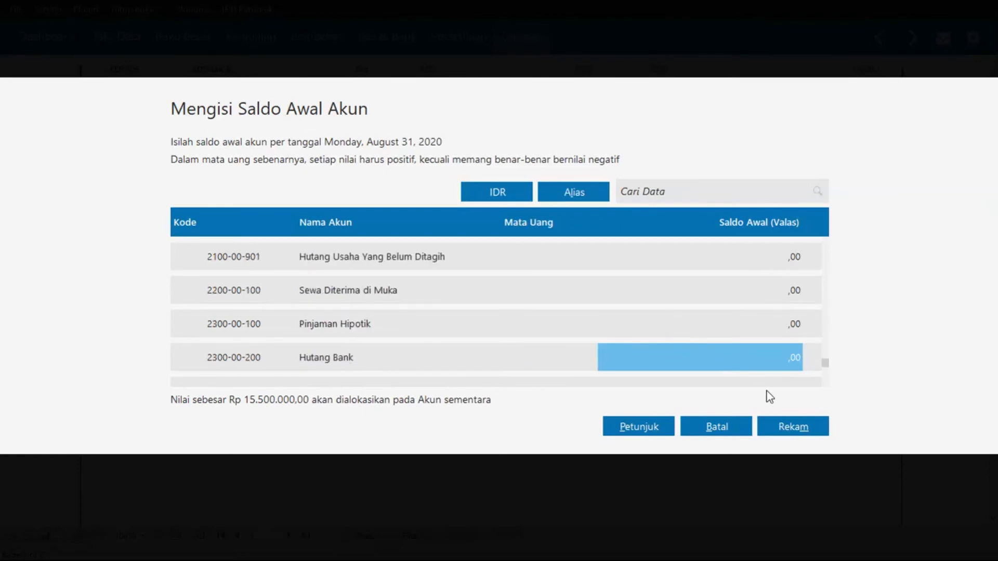
- Record the account opening balances despite the unbalanced total, and close the inventory report
{"action": "left_click", "coordinate": [793, 428]}
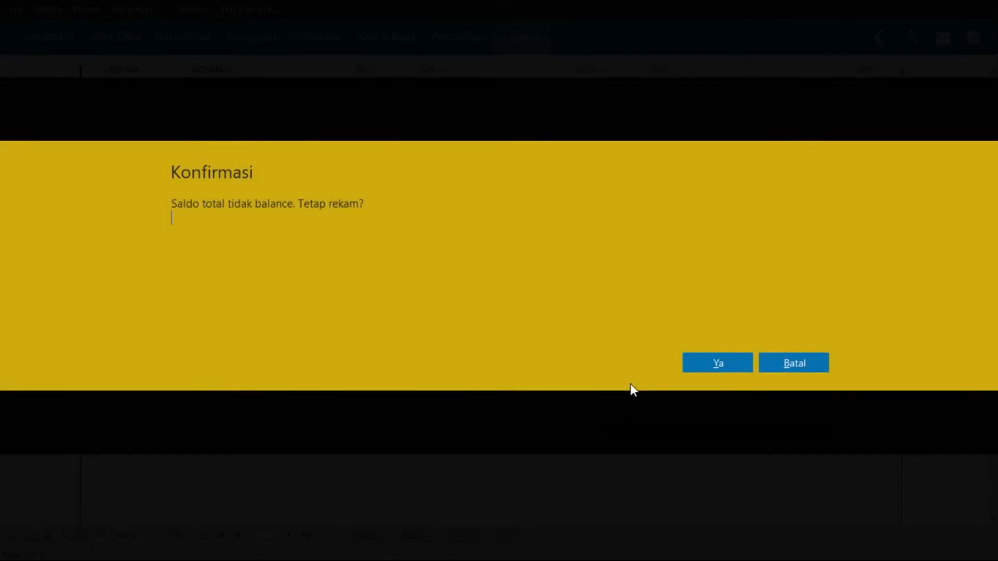
{"action": "left_click", "coordinate": [702, 367]}
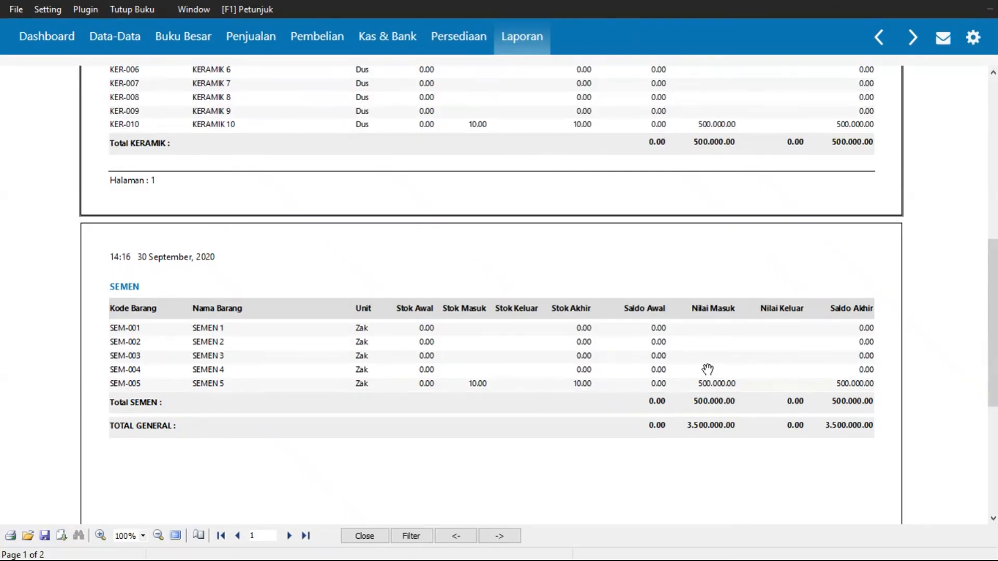
{"action": "left_click", "coordinate": [366, 536]}
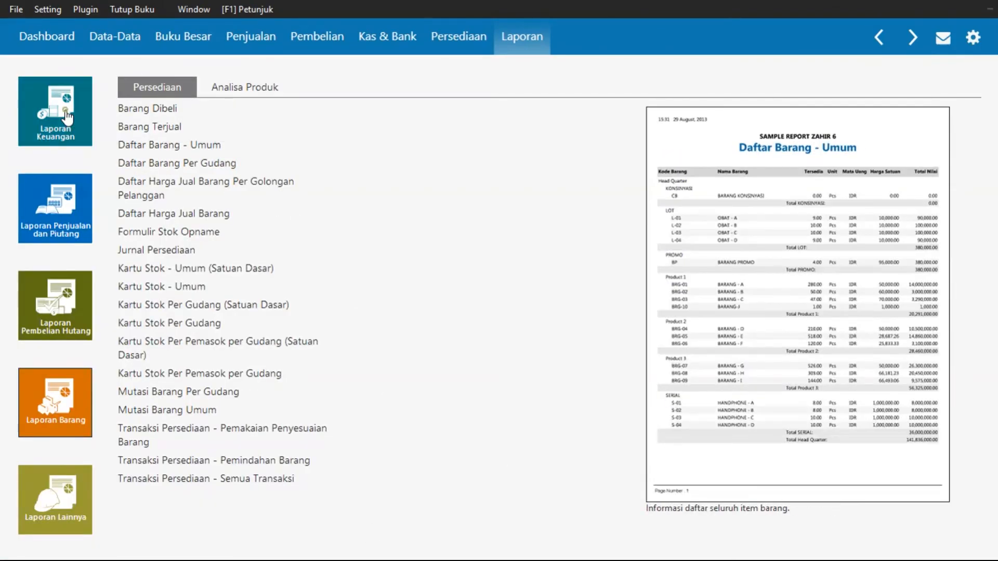
- Generate the Neraca Standar financial report for the August 2020 period
{"action": "left_click", "coordinate": [63, 112]}
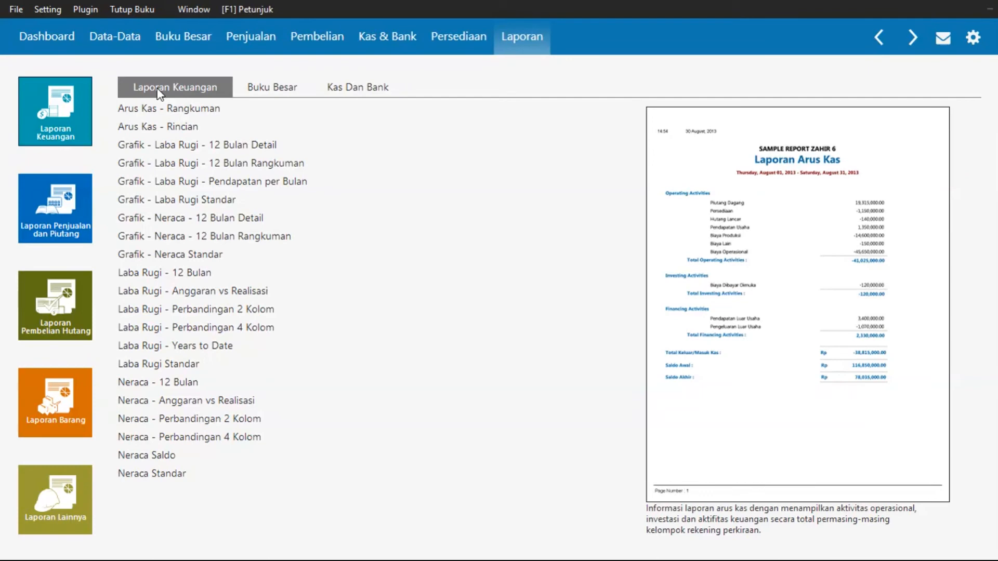
{"action": "left_click", "coordinate": [156, 473]}
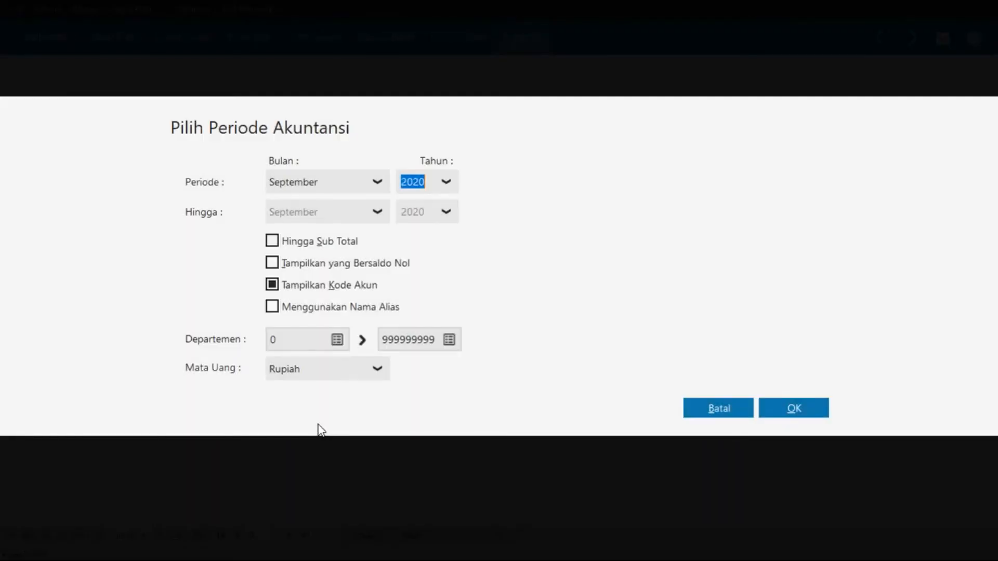
{"action": "left_click", "coordinate": [378, 182]}
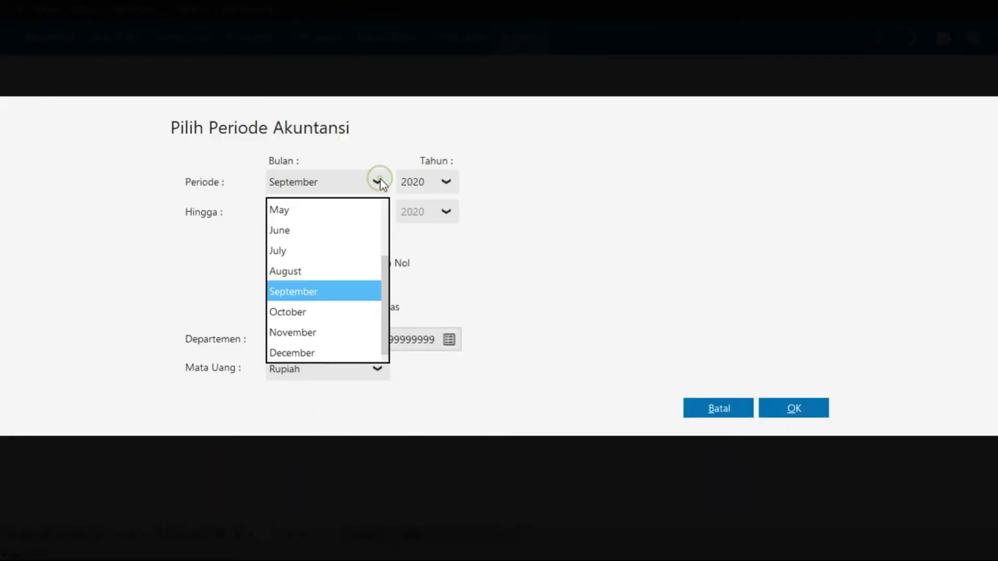
{"action": "left_click", "coordinate": [316, 271]}
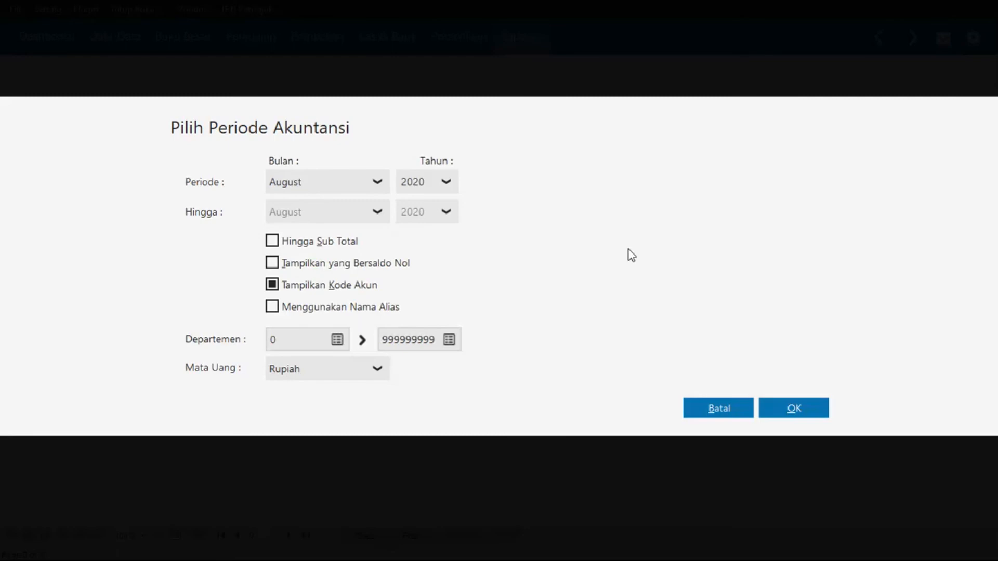
{"action": "left_click", "coordinate": [794, 408]}
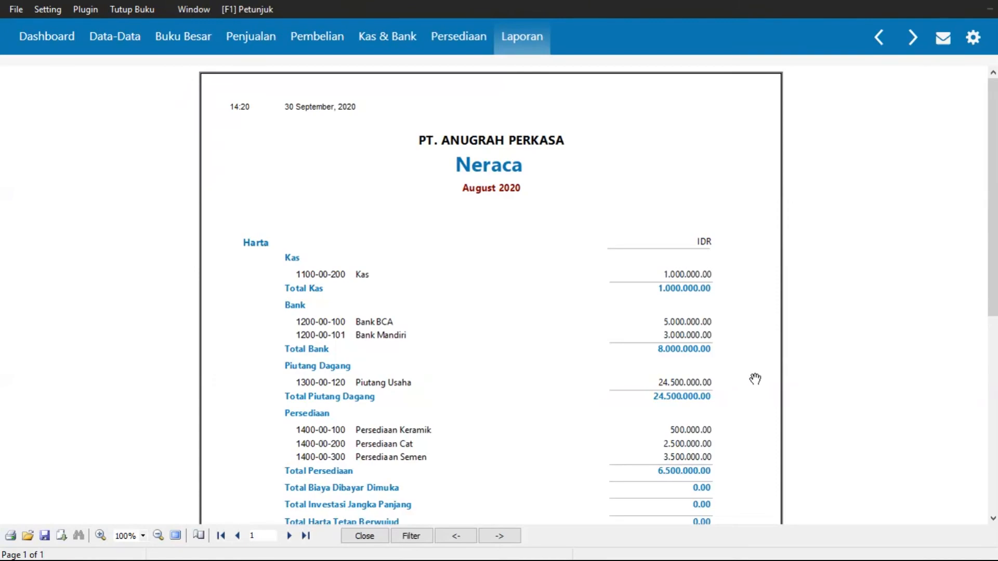
- Examine the August 2020 balance sheet from the assets through liabilities to the Historical Balancing account and capital totals
{"action": "left_click_drag", "start_coordinate": [809, 385], "coordinate": [807, 328]}
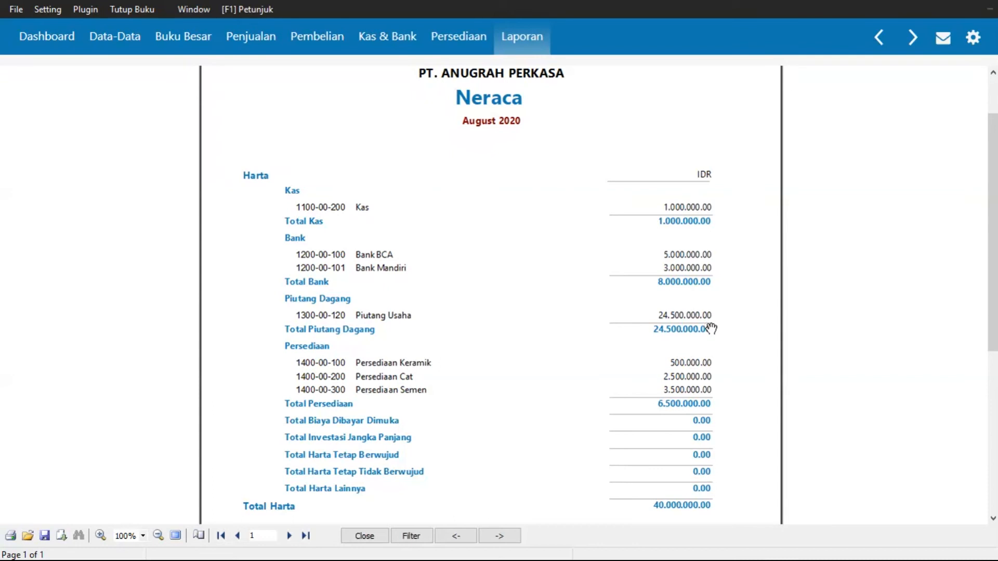
{"action": "left_click_drag", "start_coordinate": [806, 442], "coordinate": [856, 241]}
{"action": "left_click_drag", "start_coordinate": [819, 397], "coordinate": [821, 343]}
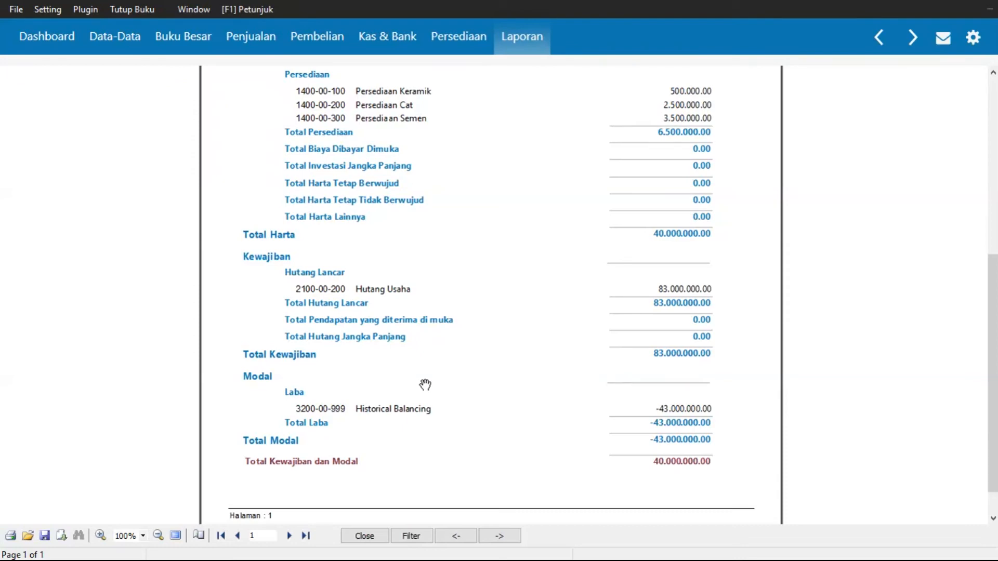
{"action": "left_click_drag", "start_coordinate": [781, 337], "coordinate": [783, 356]}
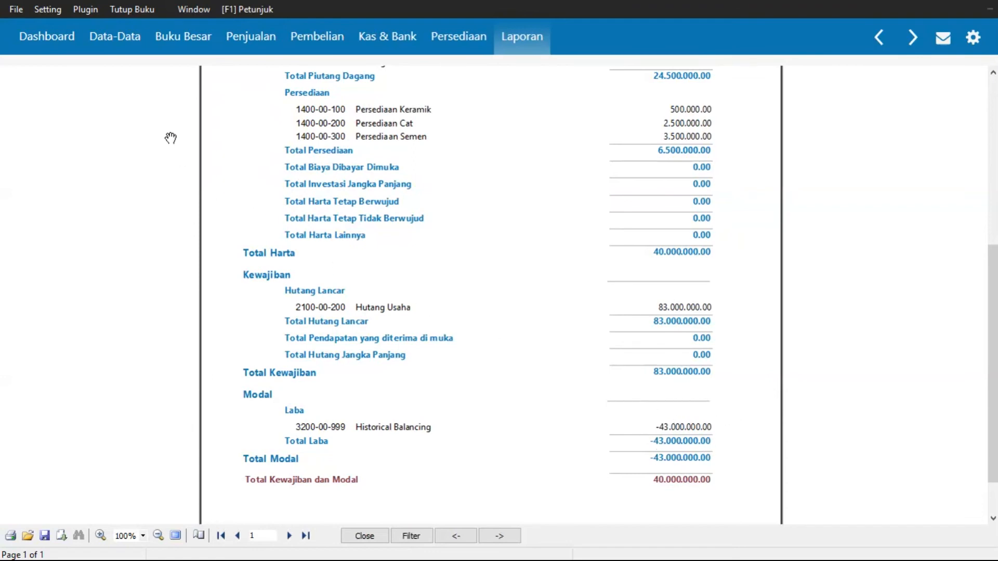
- Reopen the account opening balances (Saldo Awal Akun) at the first account, Kas Kecil
{"action": "left_click", "coordinate": [53, 11]}
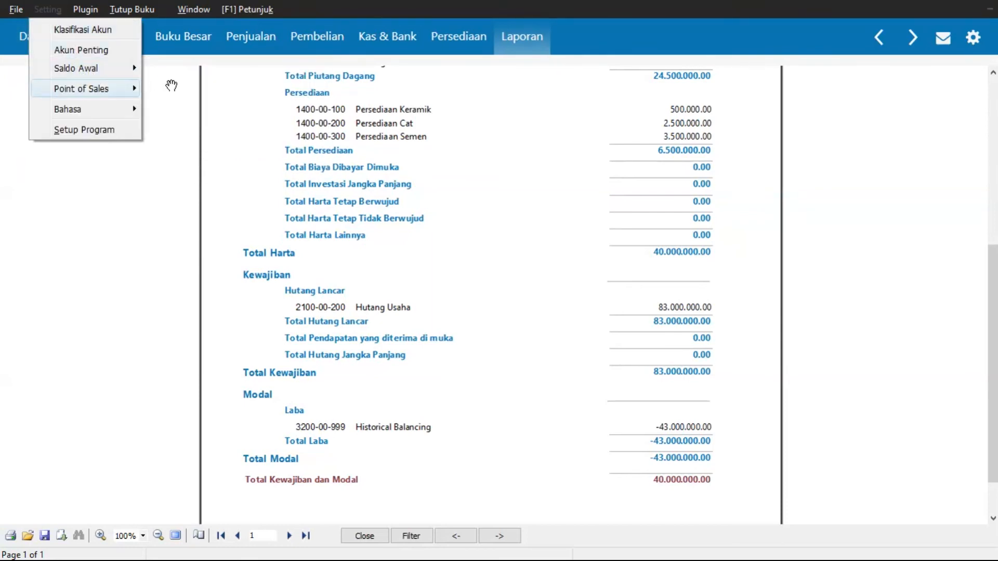
{"action": "mouse_move", "coordinate": [117, 73]}
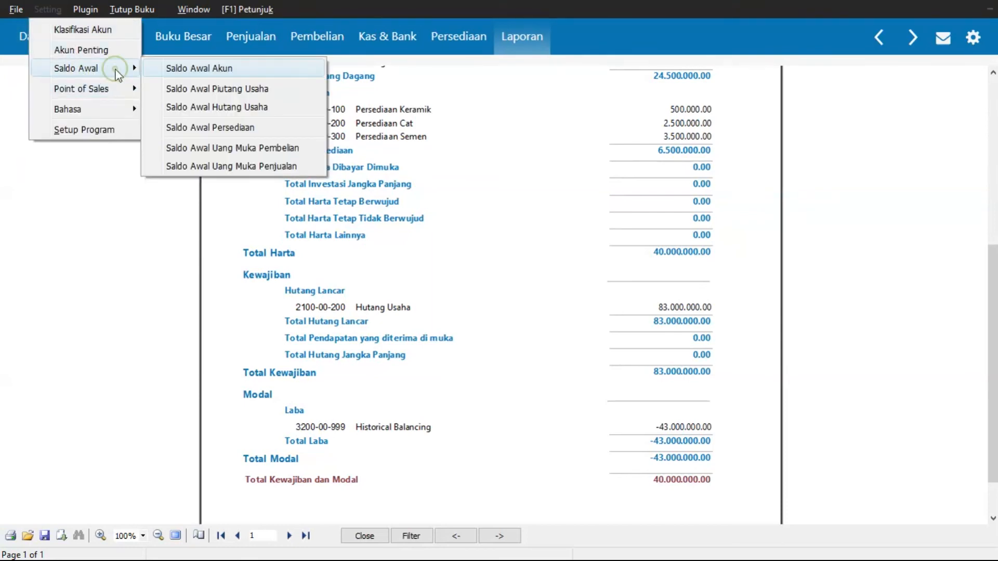
{"action": "left_click", "coordinate": [185, 69]}
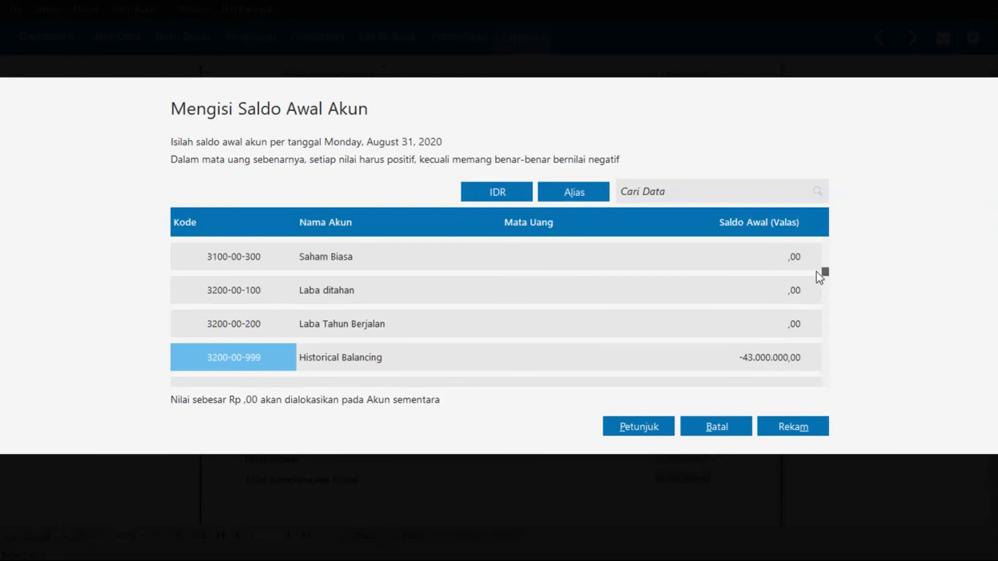
{"action": "left_click", "coordinate": [824, 244]}
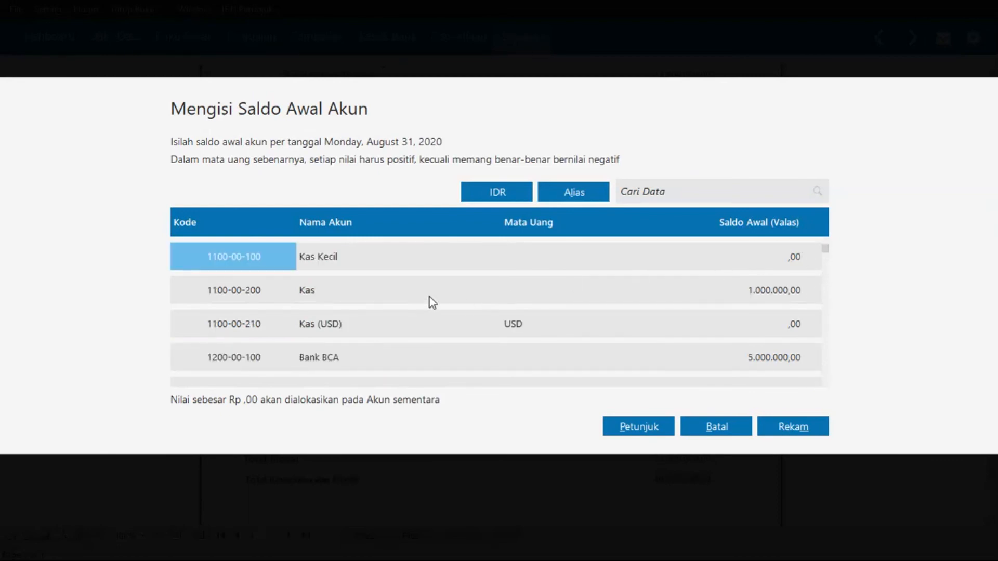
- Set the opening balance of Piutang Non Usaha (1300-00-200) to 43.000.000 and record the account opening balances
{"action": "key", "text": "Down"}
{"action": "key", "text": "Down"}
{"action": "key", "text": "Down"}
{"action": "key", "text": "Down"}
{"action": "key", "text": "Down"}
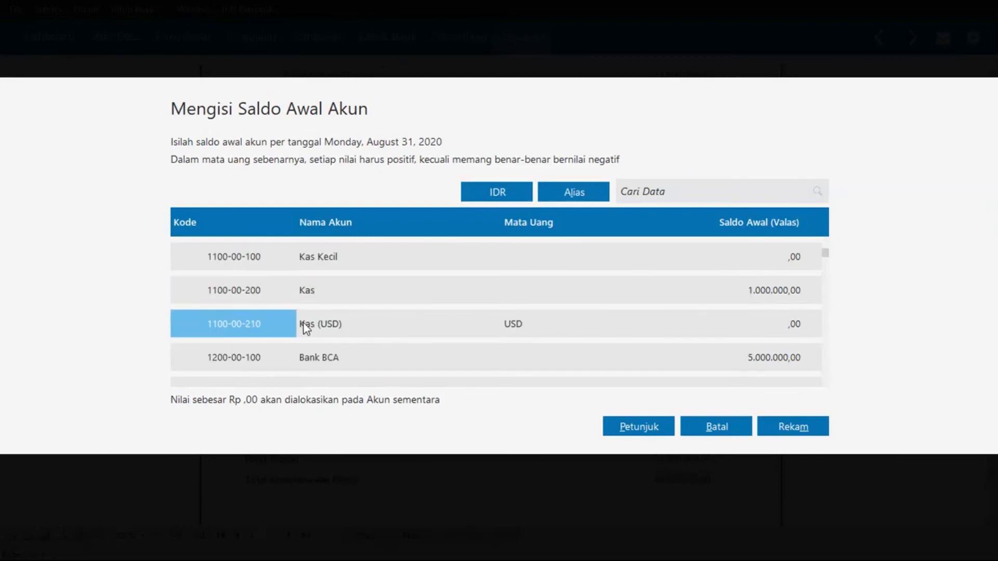
{"action": "key", "text": "Down"}
{"action": "key", "text": "Down"}
{"action": "key", "text": "Down"}
{"action": "key", "text": "Down"}
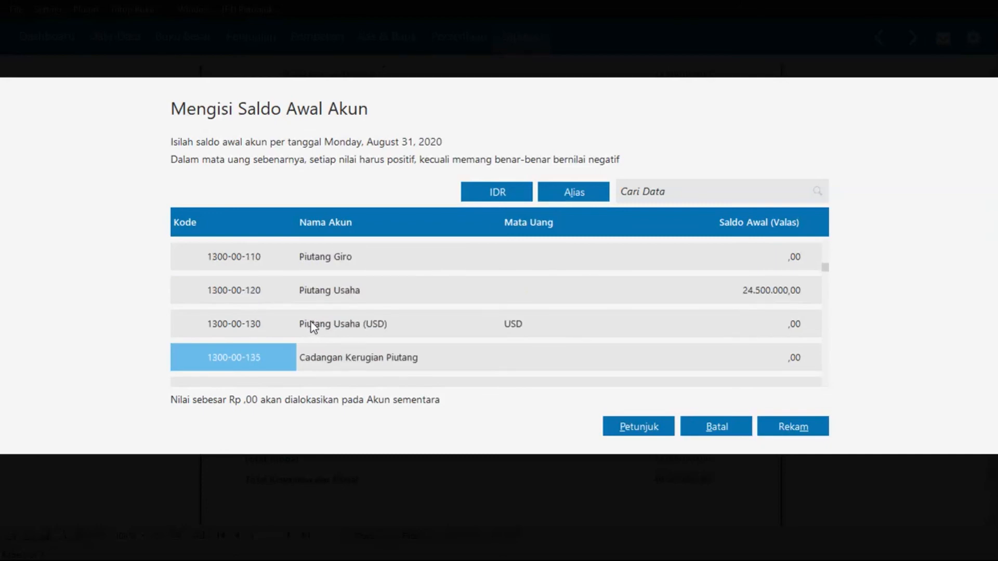
{"action": "key", "text": "Down"}
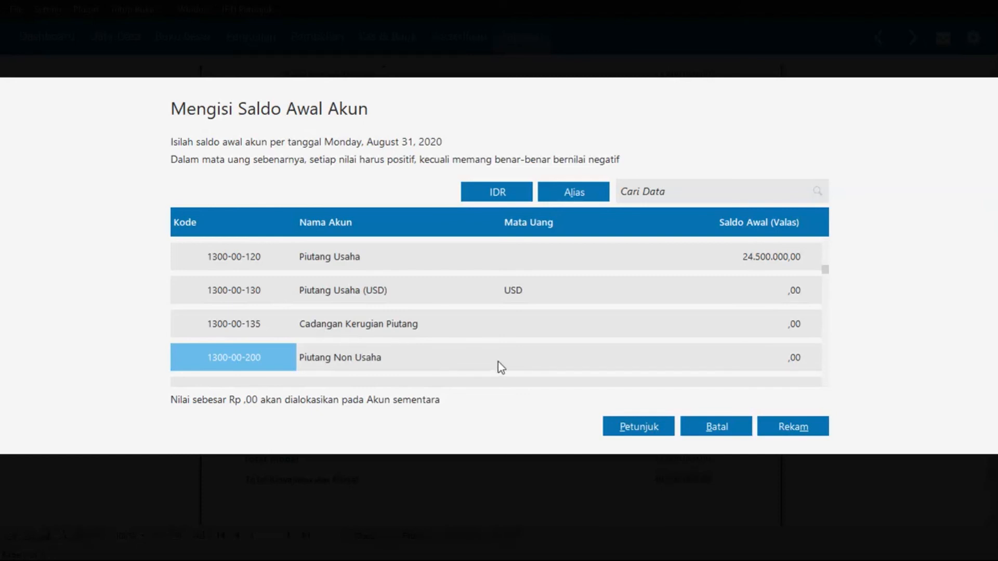
{"action": "left_click", "coordinate": [739, 362]}
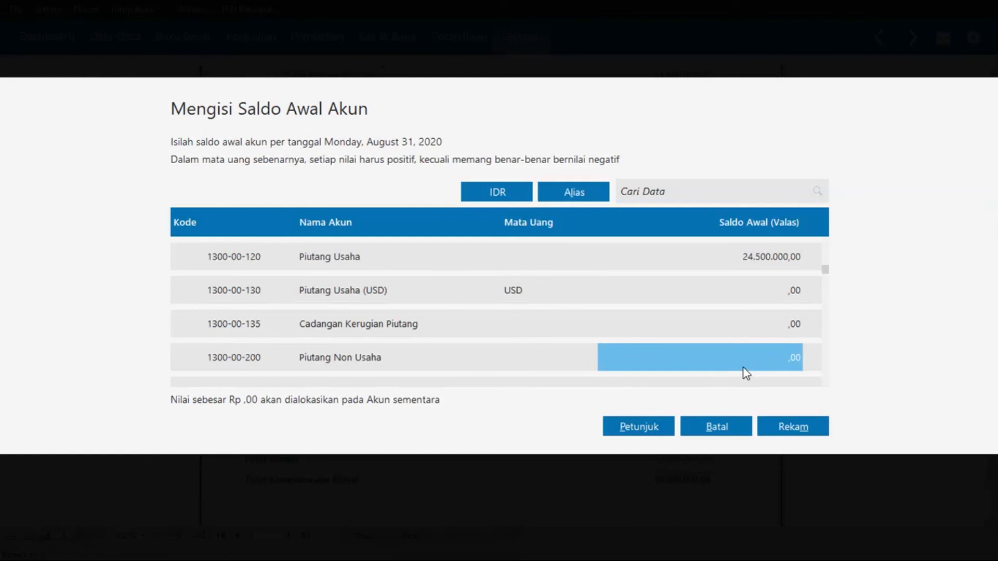
{"action": "type", "text": "43.000."}
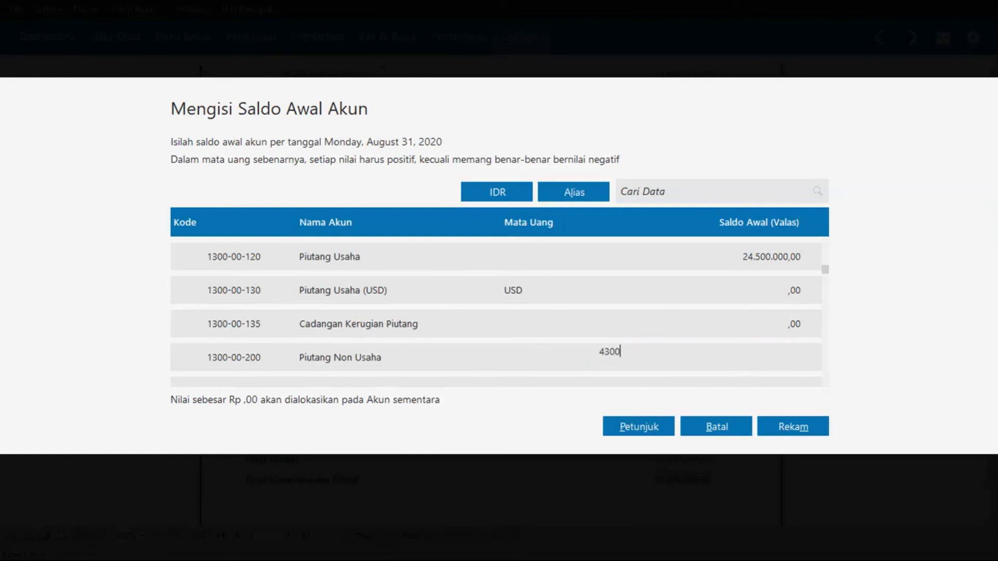
{"action": "type", "text": "000000"}
{"action": "key", "text": "Return"}
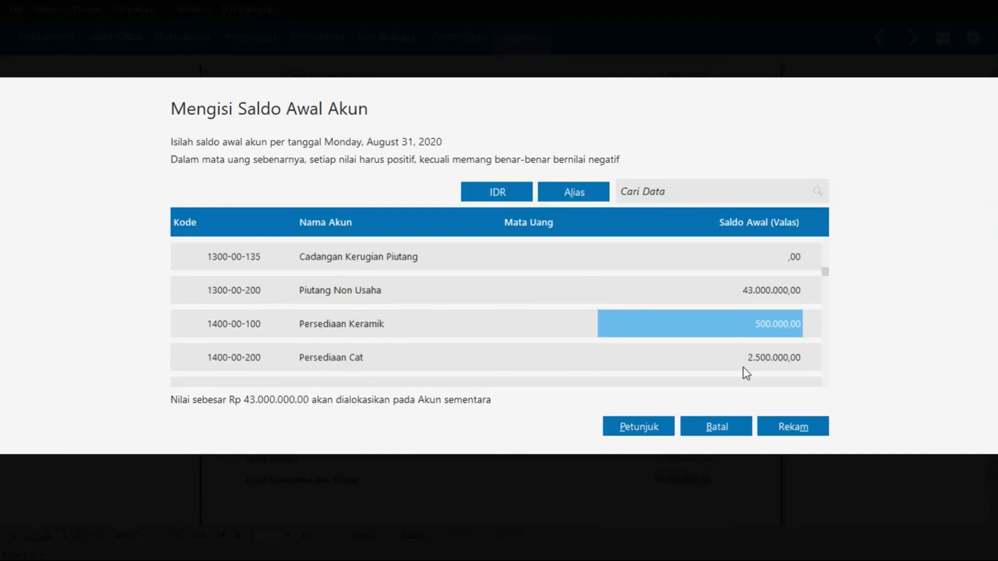
{"action": "left_click", "coordinate": [720, 300]}
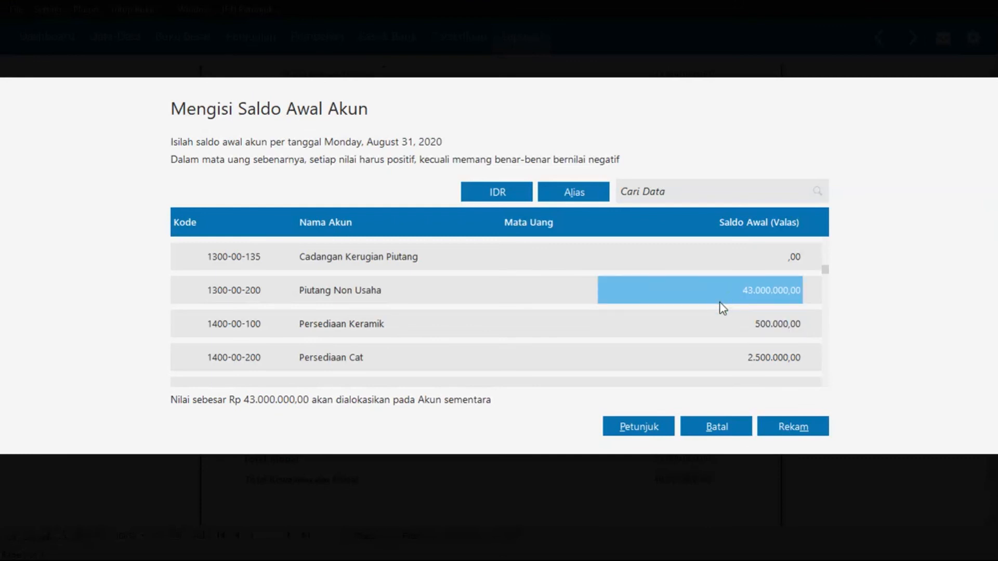
{"action": "left_click", "coordinate": [792, 428]}
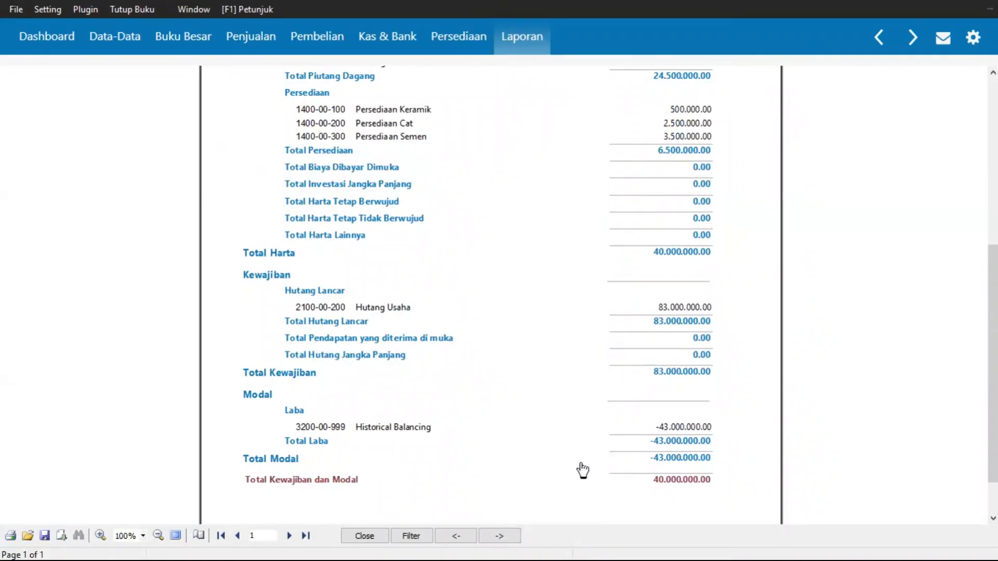
- Close the old balance sheet, regenerate the Neraca Standar report for August 2020, and review its asset, liability and capital totals
{"action": "left_click", "coordinate": [365, 536]}
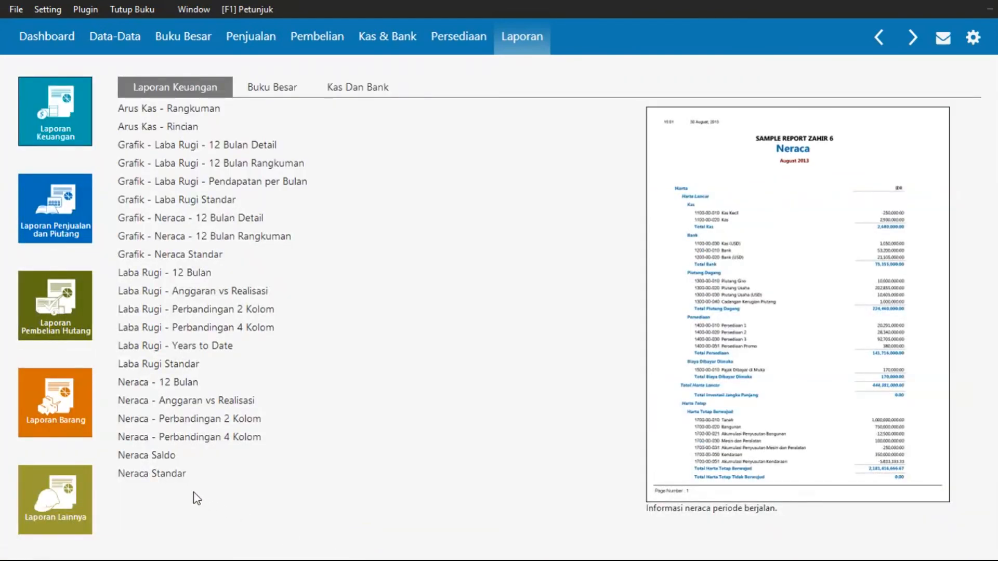
{"action": "left_click", "coordinate": [172, 474]}
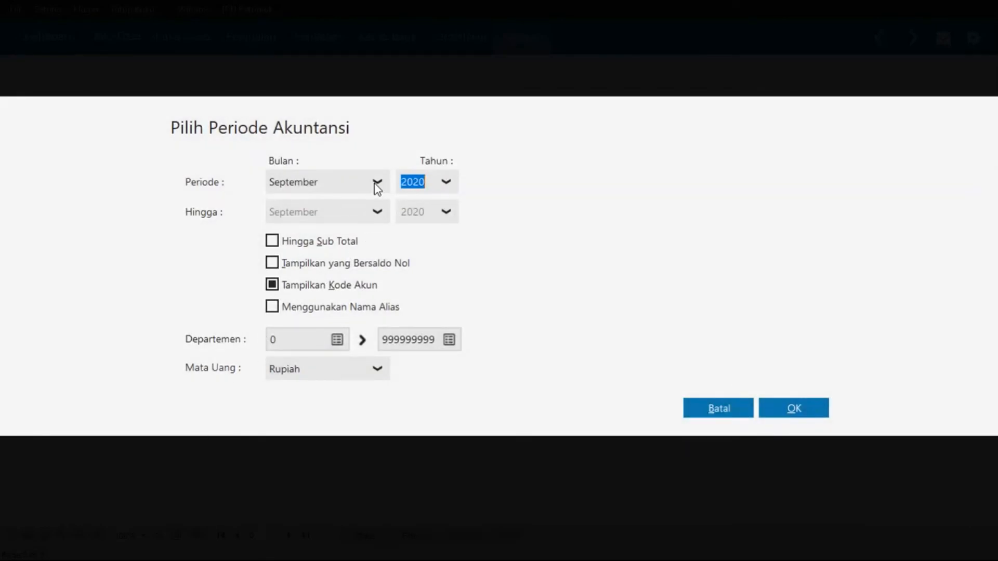
{"action": "left_click", "coordinate": [378, 188]}
{"action": "left_click", "coordinate": [304, 273]}
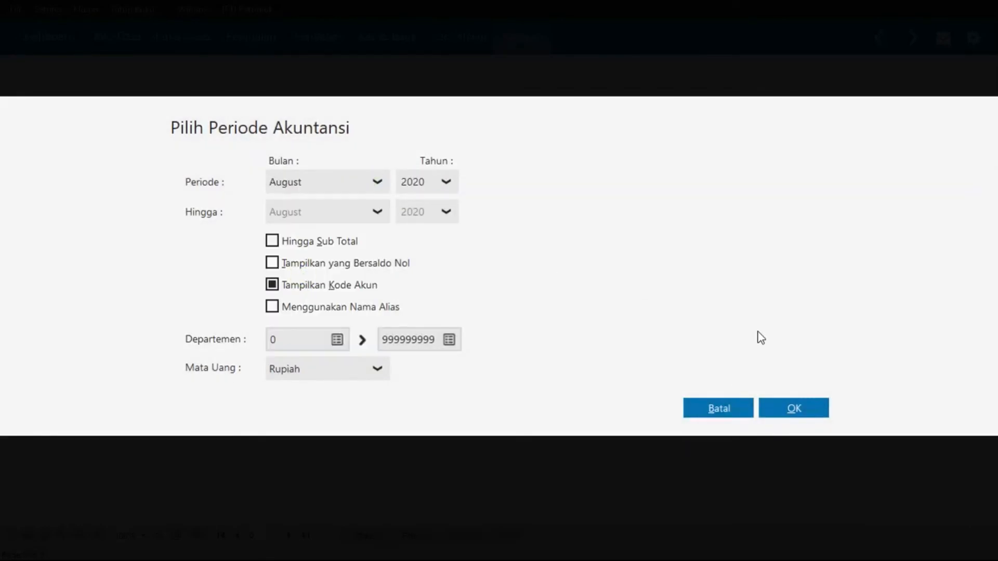
{"action": "left_click", "coordinate": [802, 410]}
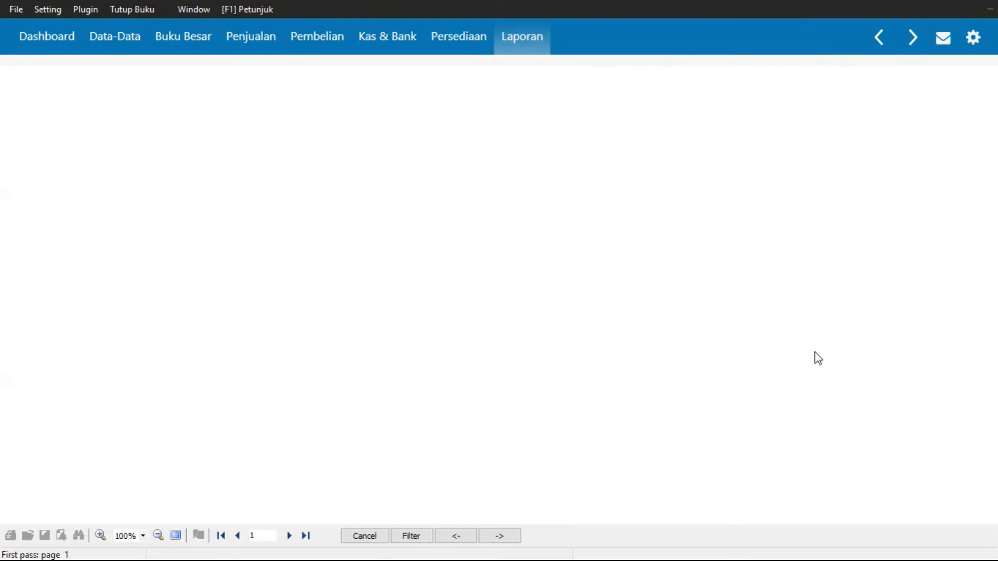
{"action": "left_click_drag", "start_coordinate": [817, 417], "coordinate": [806, 263]}
{"action": "left_click_drag", "start_coordinate": [809, 432], "coordinate": [806, 281]}
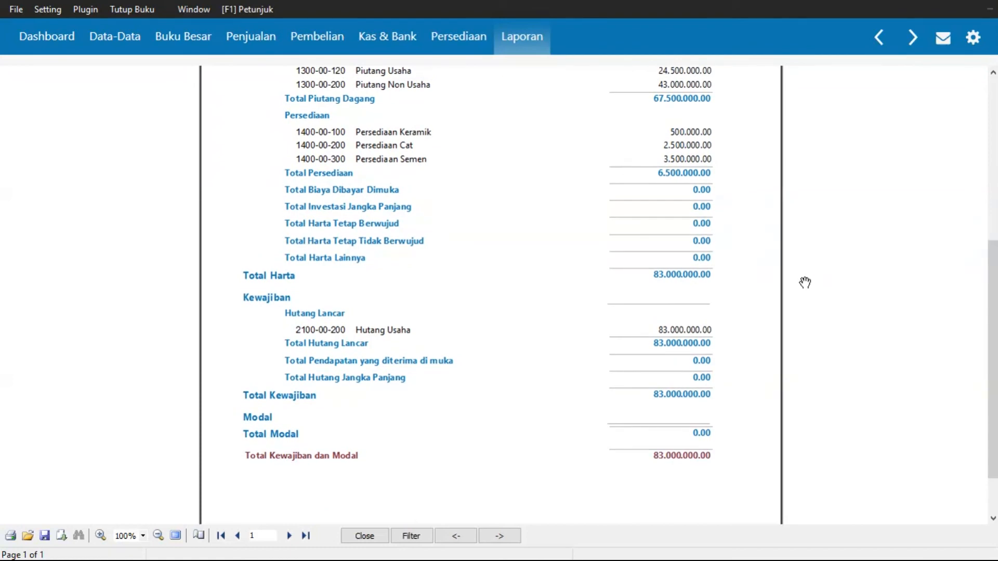
{"action": "mouse_move", "coordinate": [792, 215]}
{"action": "left_mouse_down"}
{"action": "mouse_move", "coordinate": [797, 280]}
{"action": "mouse_move", "coordinate": [791, 225]}
{"action": "left_mouse_up"}
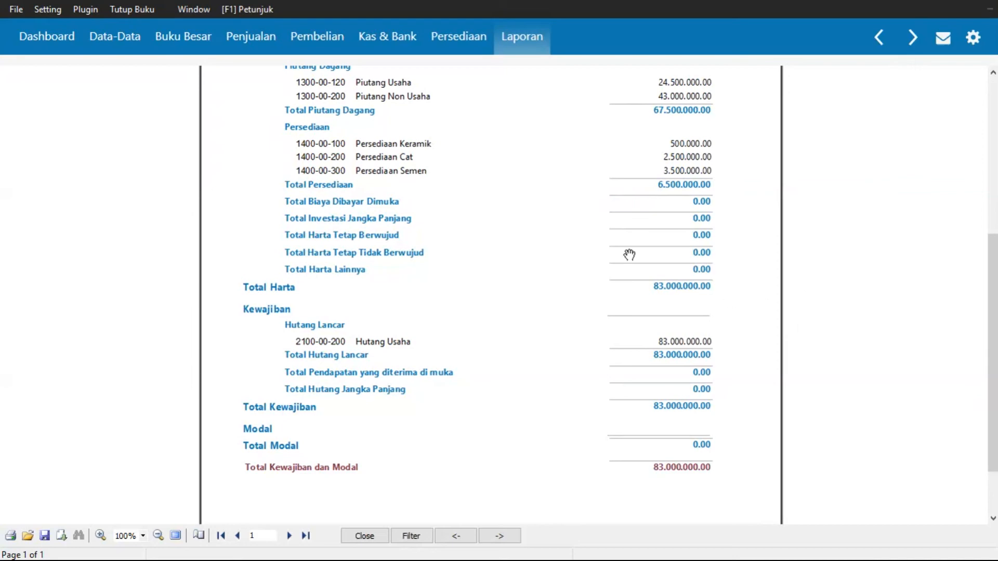
{"action": "left_click", "coordinate": [50, 10]}
{"action": "mouse_move", "coordinate": [89, 68]}
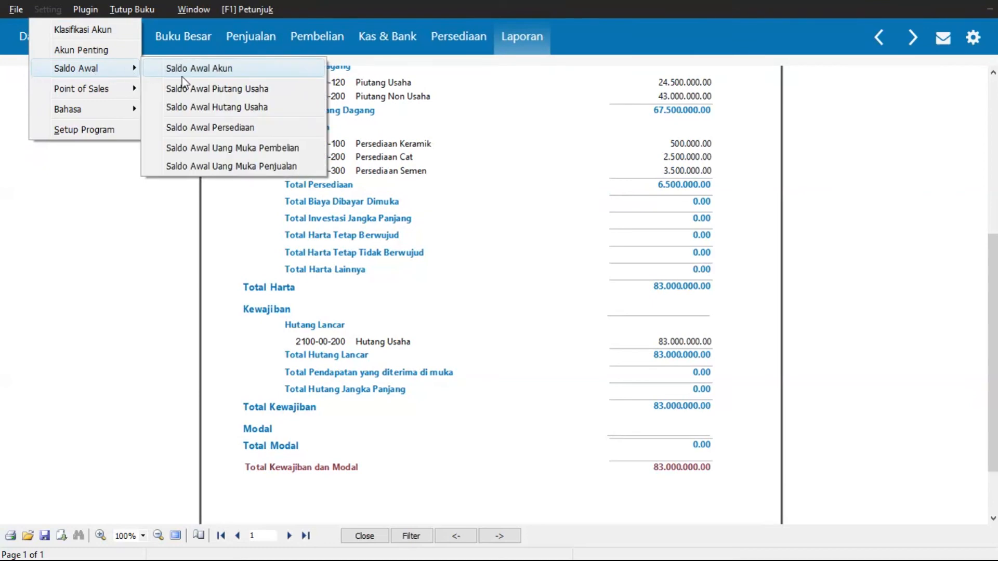
{"action": "left_click", "coordinate": [193, 130]}
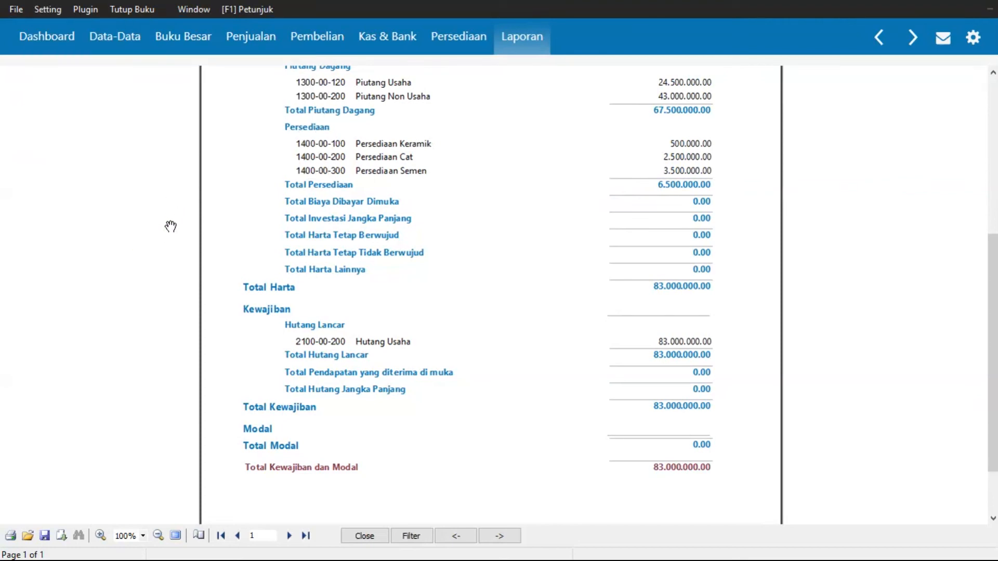
{"action": "left_click_drag", "start_coordinate": [167, 191], "coordinate": [170, 371]}
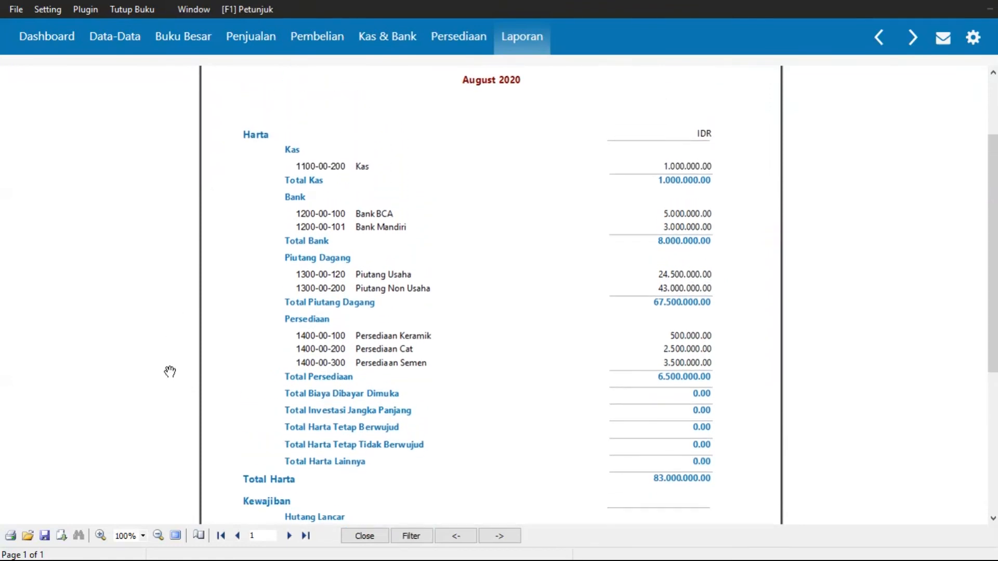